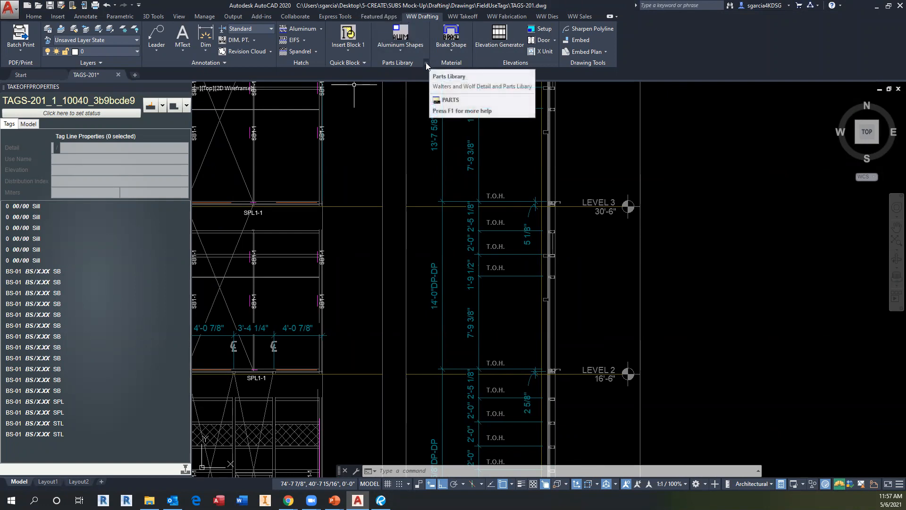
Step: Insert the part W75-5696.dwg from the Walters and Wolf Parts Library into the empty area beside the elevations
{"action": "left_click", "coordinate": [427, 65]}
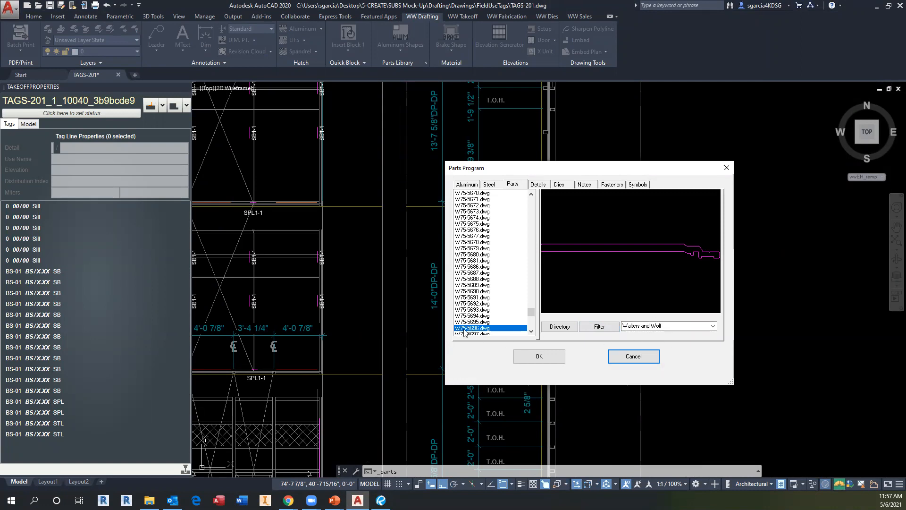
{"action": "left_click", "coordinate": [555, 361]}
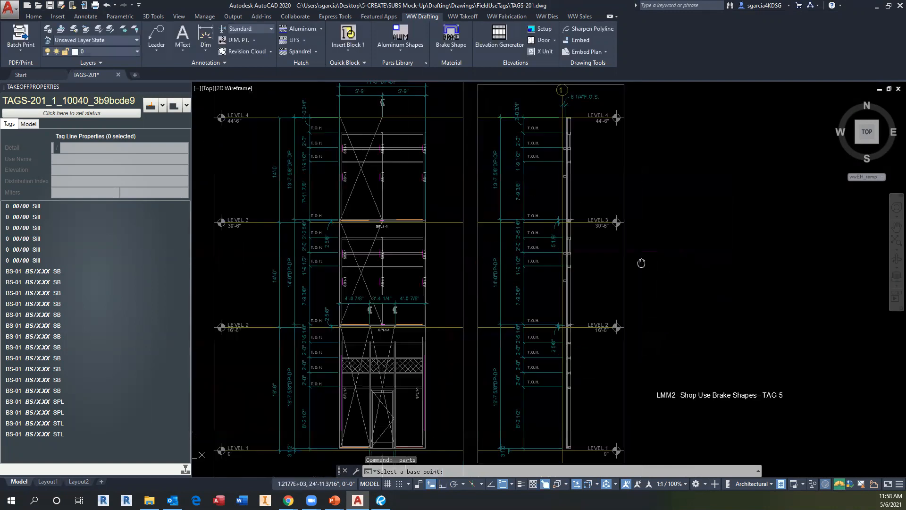
{"action": "left_click", "coordinate": [472, 251]}
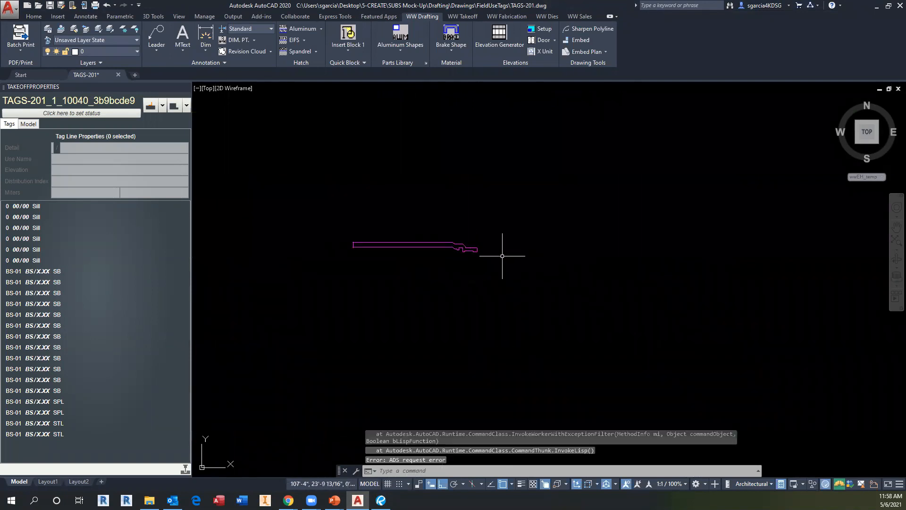
{"action": "left_click", "coordinate": [484, 261]}
{"action": "key", "text": "Escape"}
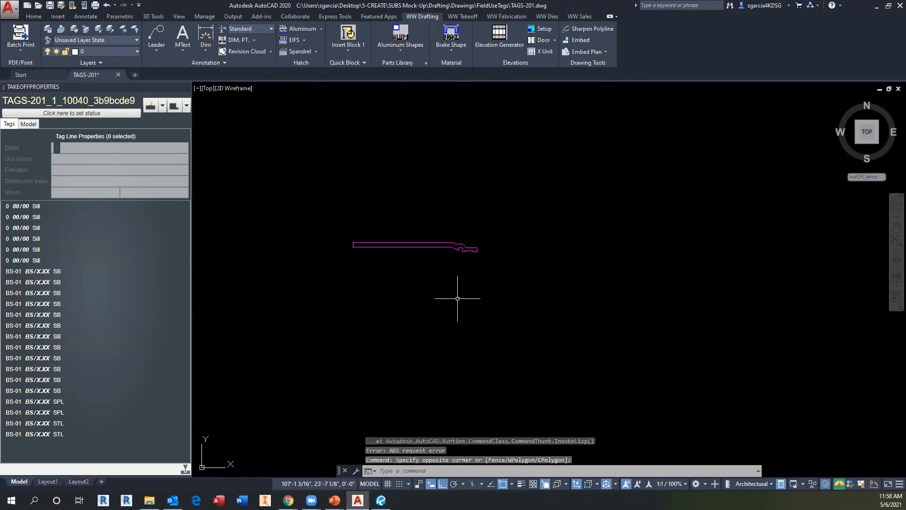
{"action": "scroll", "coordinate": [411, 249], "scroll_direction": "up", "scroll_amount": 2}
{"action": "scroll", "coordinate": [499, 247], "scroll_direction": "up", "scroll_amount": 3}
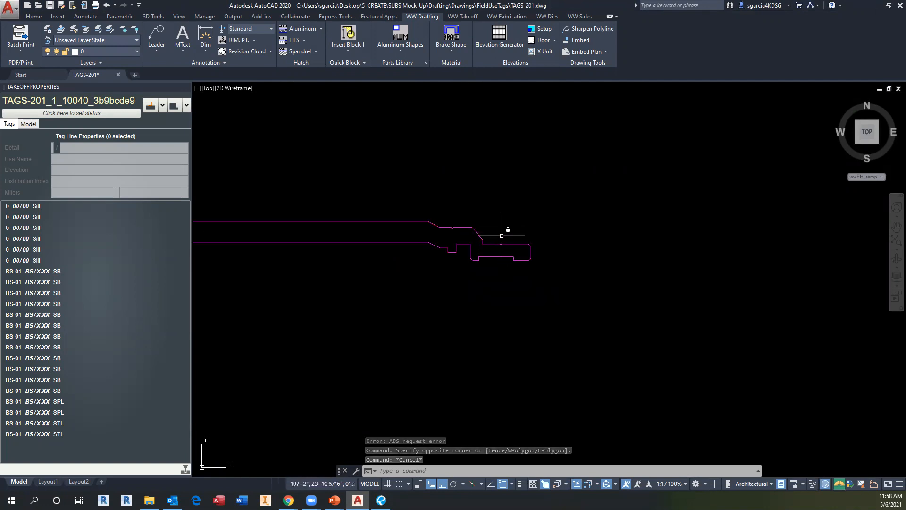
{"action": "scroll", "coordinate": [509, 258], "scroll_direction": "down", "scroll_amount": 2}
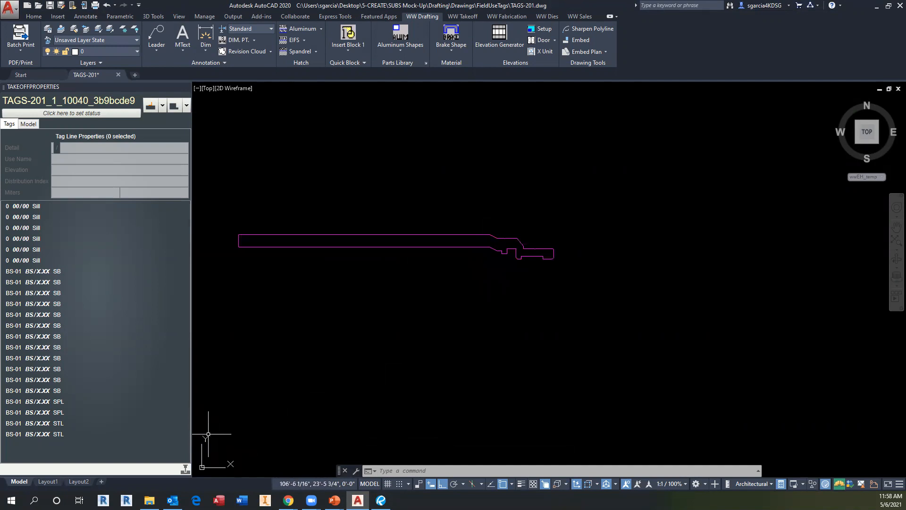
{"action": "middle_click_drag", "start_coordinate": [401, 330], "coordinate": [425, 317]}
{"action": "key", "text": "Escape"}
{"action": "key", "text": "Escape"}
{"action": "key", "text": "Escape"}
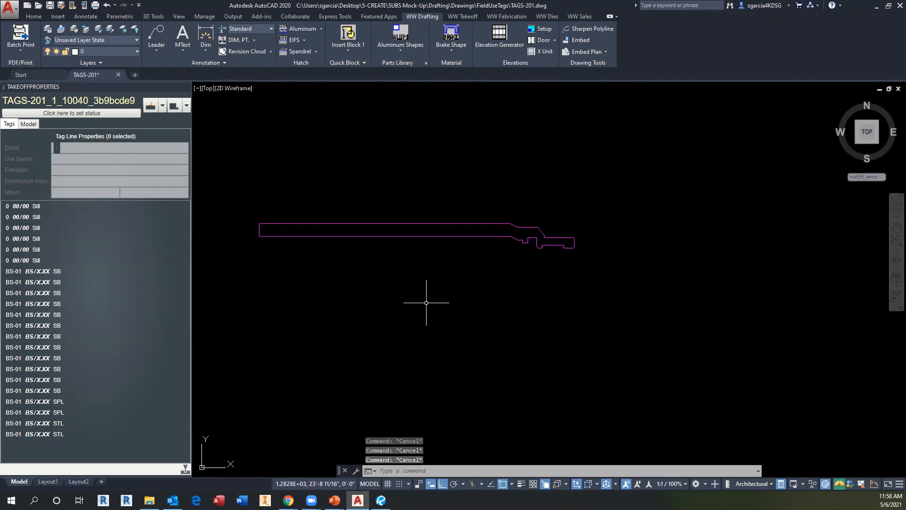
Step: Try to rotate the inserted part profile
{"action": "type", "text": "RO"}
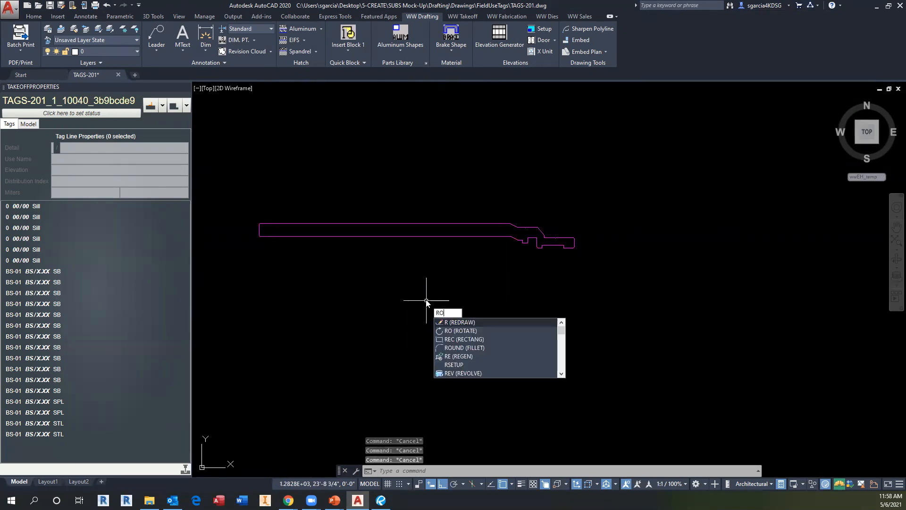
{"action": "key", "text": "Return"}
{"action": "left_click", "coordinate": [453, 268]}
{"action": "left_click", "coordinate": [409, 181]}
{"action": "key", "text": "Return"}
{"action": "scroll", "coordinate": [433, 182], "scroll_direction": "down", "scroll_amount": 2}
{"action": "middle_click_drag", "start_coordinate": [437, 182], "coordinate": [443, 232]}
{"action": "left_click", "coordinate": [443, 231]}
{"action": "key", "text": "Escape"}
{"action": "type", "text": "RO"}
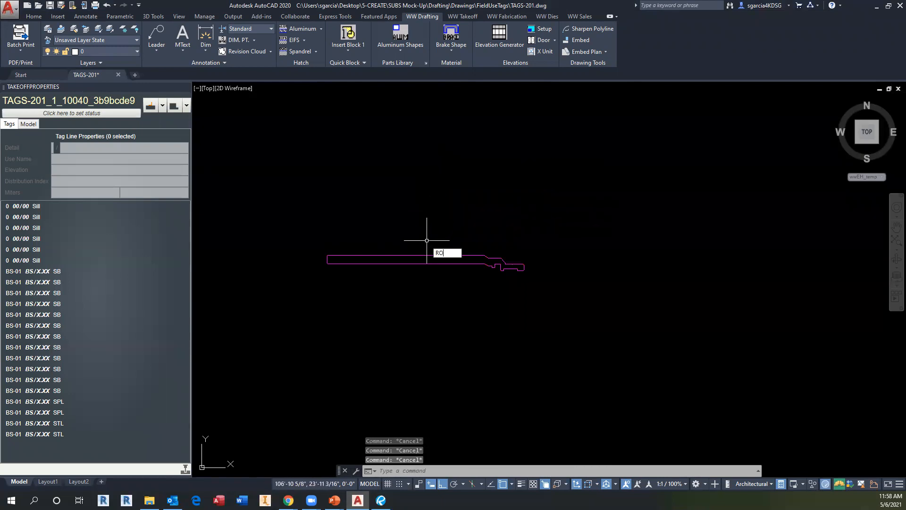
{"action": "key", "text": "Return"}
{"action": "key", "text": "Escape"}
{"action": "key", "text": "Escape"}
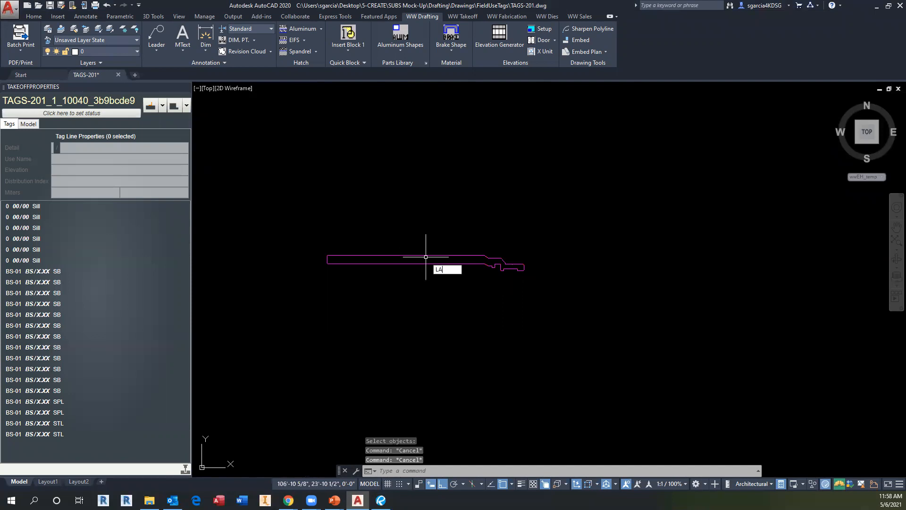
Step: Turn on all layers in the drawing with the LAYON command
{"action": "key", "text": "Escape"}
{"action": "type", "text": "L"}
{"action": "key", "text": "BackSpace"}
{"action": "key", "text": "BackSpace"}
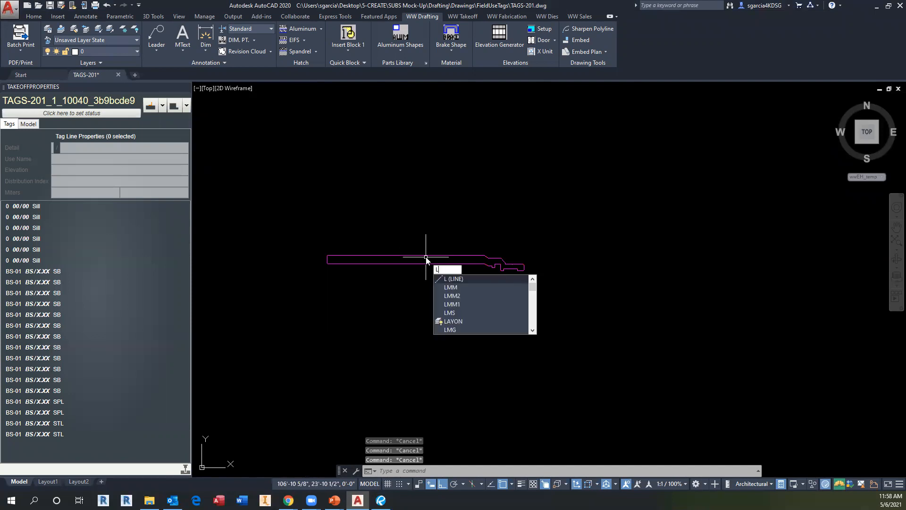
{"action": "type", "text": "LAYON"}
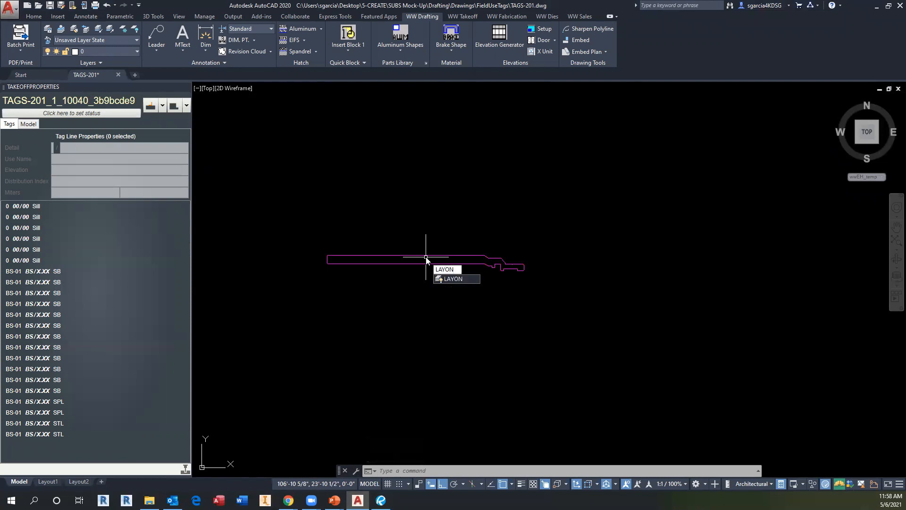
{"action": "key", "text": "Return"}
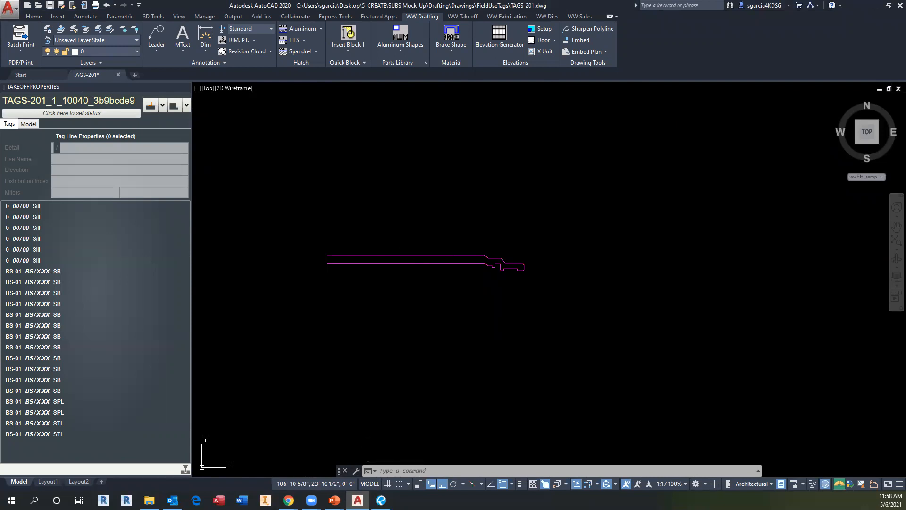
{"action": "key", "text": "Escape"}
Step: Try again to rotate the part, picking its long edges as the selection
{"action": "type", "text": "RO"}
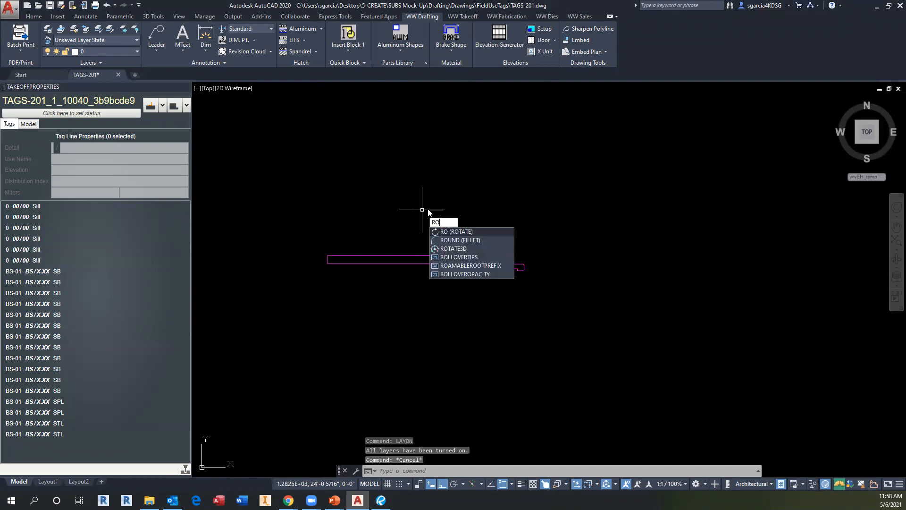
{"action": "key", "text": "Return"}
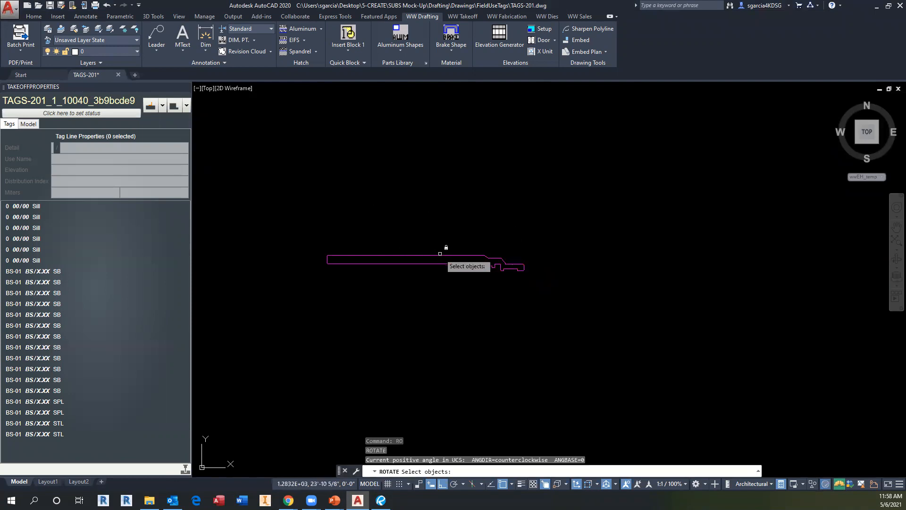
{"action": "left_click", "coordinate": [437, 255]}
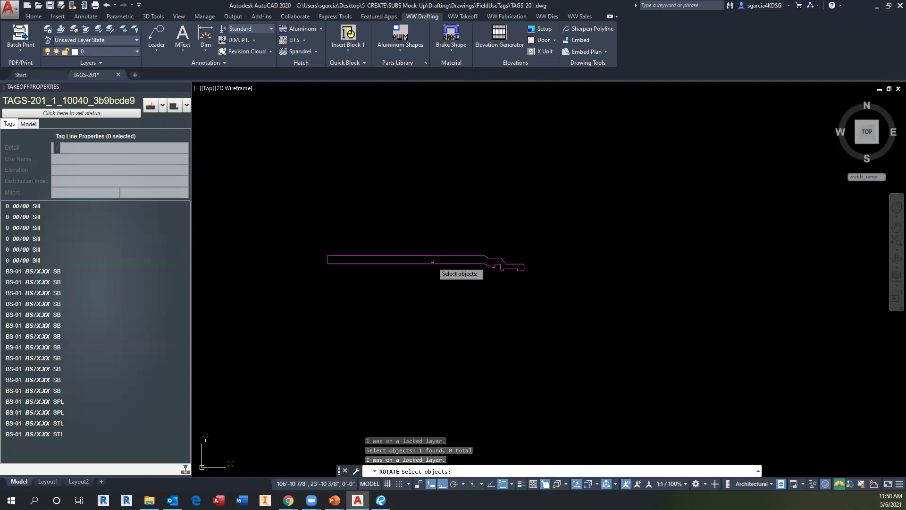
{"action": "key", "text": "Escape"}
{"action": "key", "text": "Escape"}
Step: Unlock the ALUM layer that holds the inserted part, and clear the selection
{"action": "left_click", "coordinate": [409, 263]}
{"action": "left_click", "coordinate": [387, 229]}
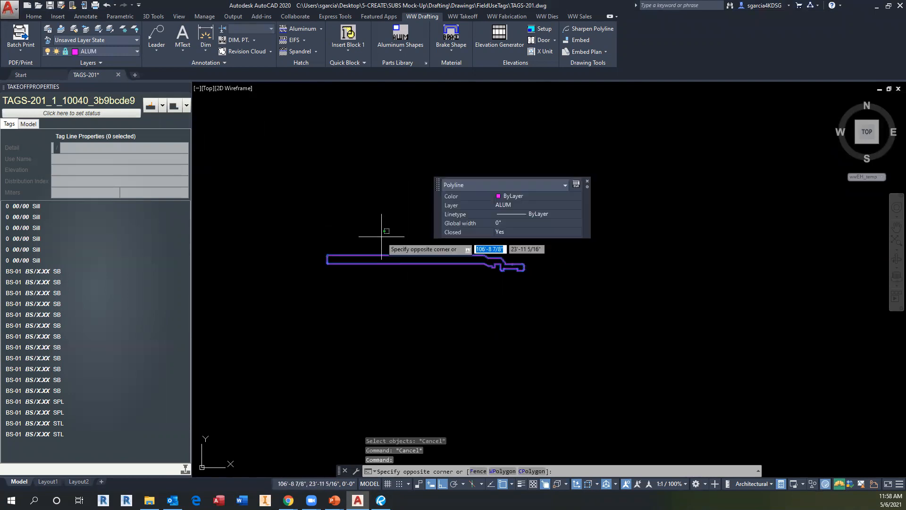
{"action": "left_click", "coordinate": [374, 238]}
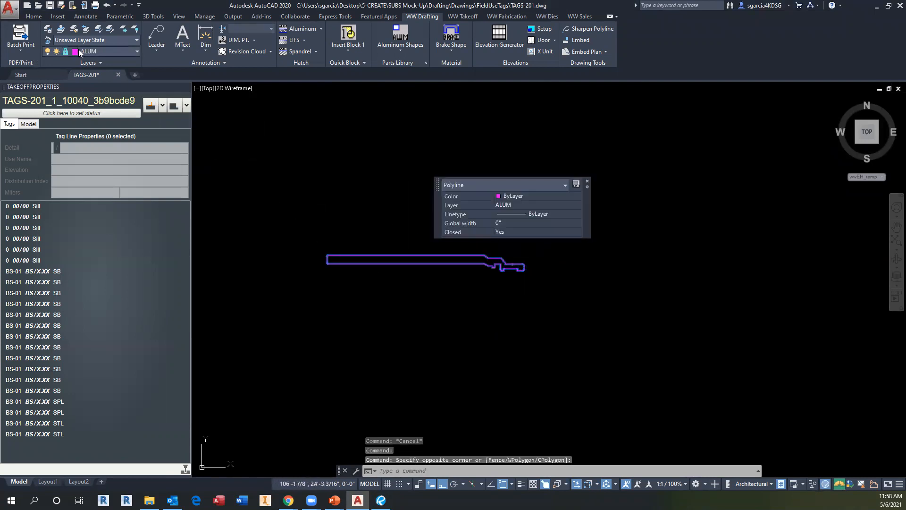
{"action": "left_click", "coordinate": [137, 51]}
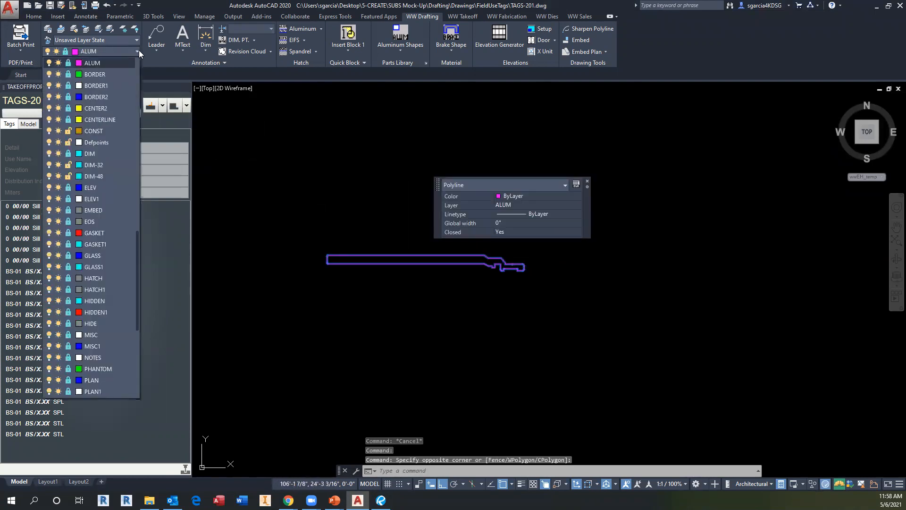
{"action": "left_click", "coordinate": [67, 62]}
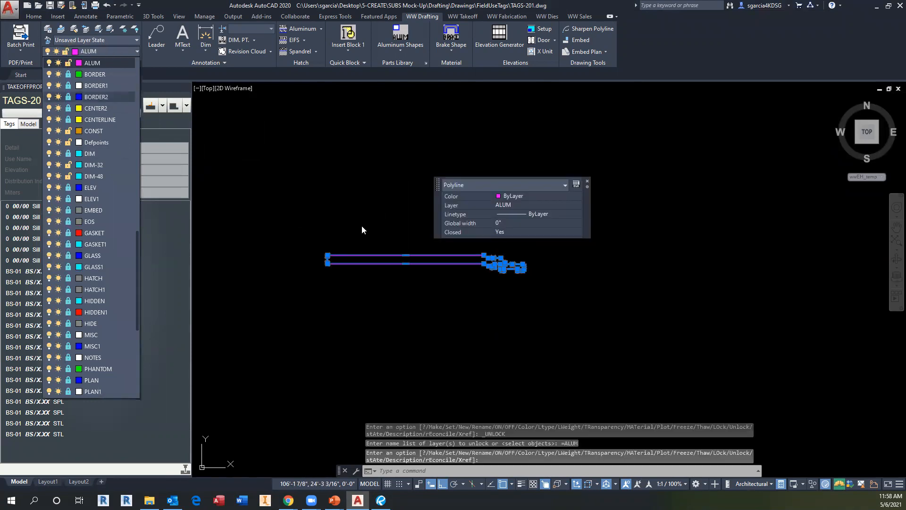
{"action": "middle_click_drag", "start_coordinate": [347, 198], "coordinate": [402, 223]}
{"action": "key", "text": "Escape"}
{"action": "key", "text": "Escape"}
{"action": "key", "text": "Escape"}
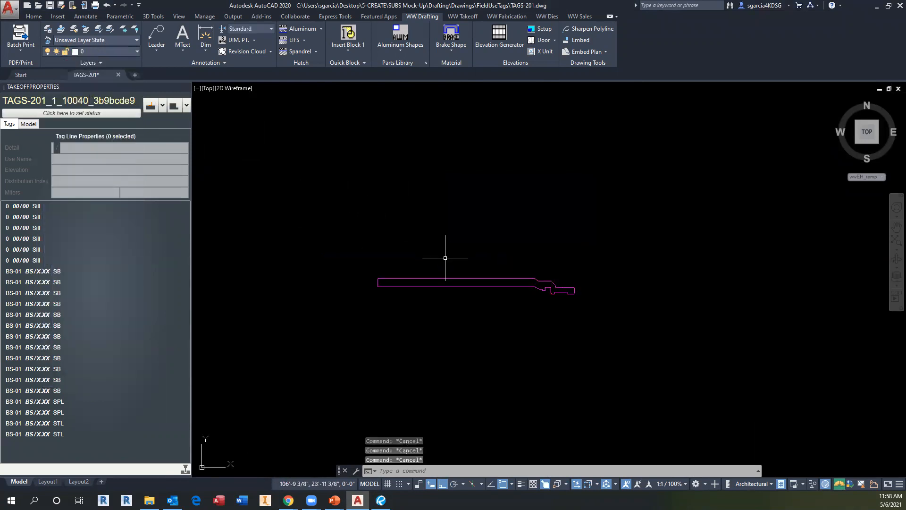
Step: Rotate the part profile 90° counterclockwise about a point near its middle so that it stands vertically
{"action": "type", "text": "RO"}
{"action": "key", "text": "Return"}
{"action": "left_click", "coordinate": [465, 264]}
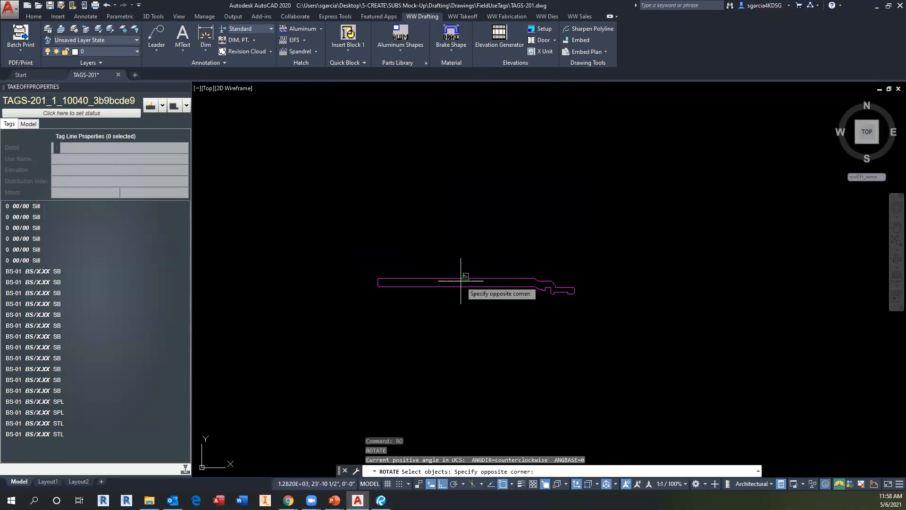
{"action": "left_click", "coordinate": [460, 289]}
{"action": "key", "text": "Return"}
{"action": "left_click", "coordinate": [474, 283]}
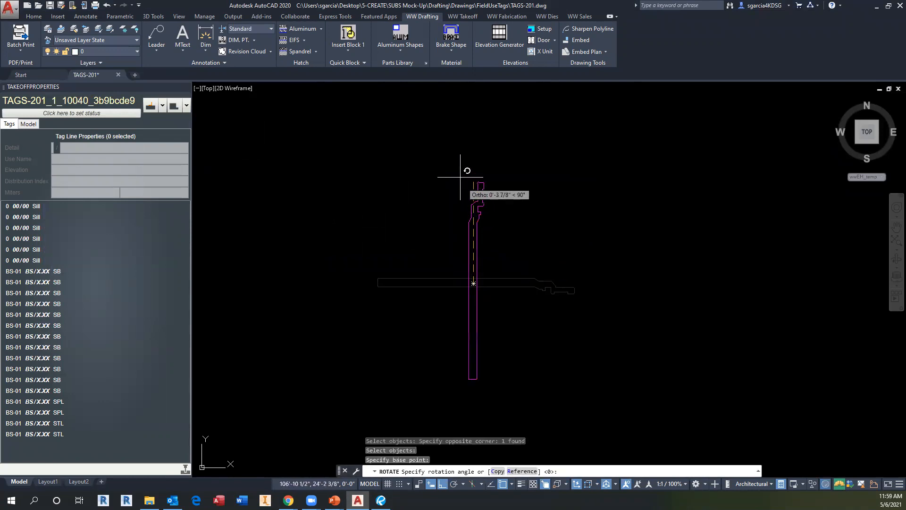
{"action": "left_click", "coordinate": [454, 151]}
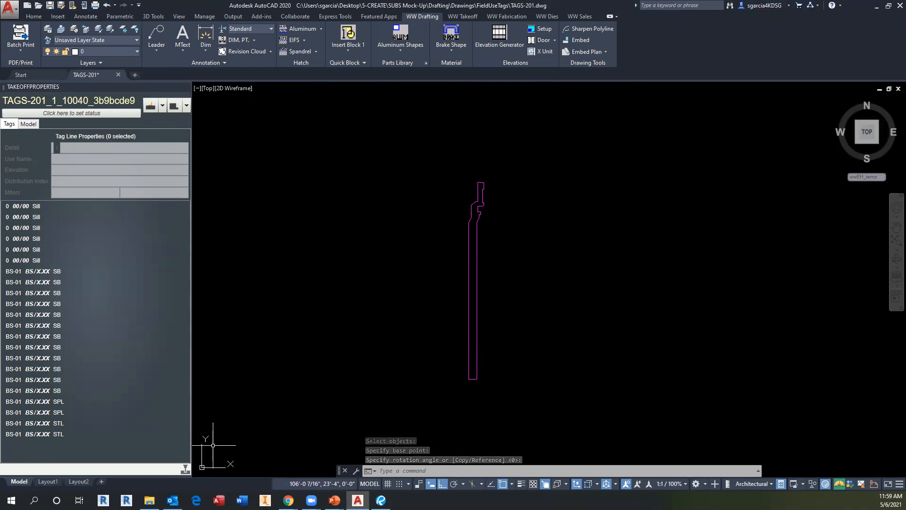
Step: Mirror the vertical part across a vertical line on its left side, erasing the source object
{"action": "middle_click_drag", "start_coordinate": [505, 303], "coordinate": [501, 306]}
{"action": "key", "text": "Escape"}
{"action": "key", "text": "Escape"}
{"action": "type", "text": "mi"}
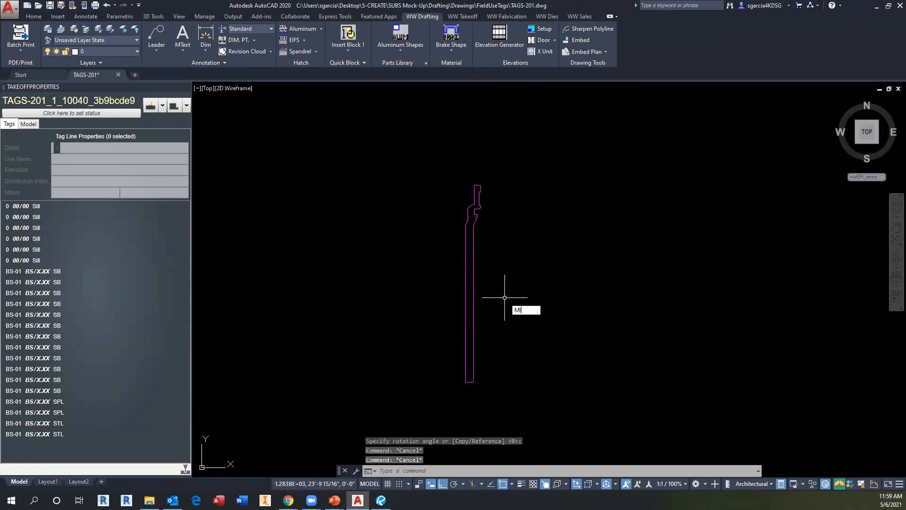
{"action": "key", "text": "Return"}
{"action": "left_click", "coordinate": [493, 273]}
{"action": "left_click", "coordinate": [433, 243]}
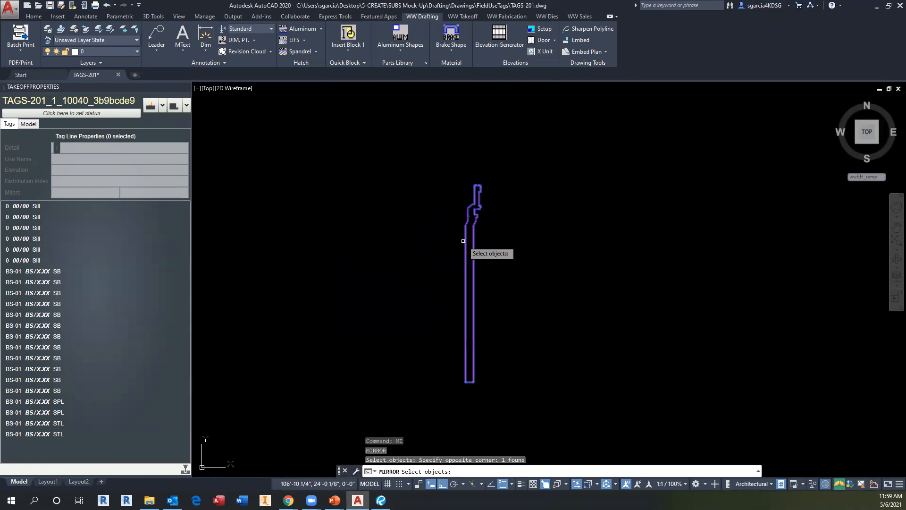
{"action": "key", "text": "Return"}
{"action": "left_click", "coordinate": [456, 208]}
{"action": "left_click", "coordinate": [446, 130]}
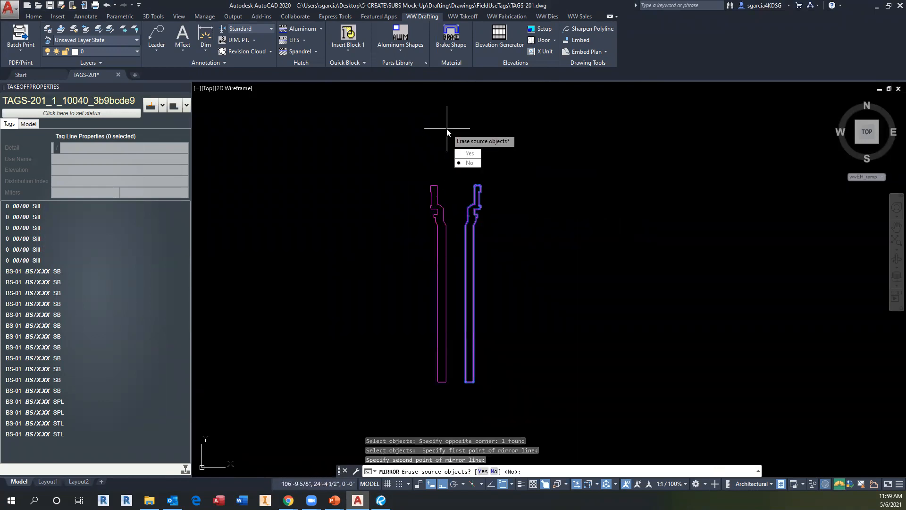
{"action": "type", "text": "Y"}
{"action": "key", "text": "Return"}
Step: Start writing a block to file with WBLOCK, taking the vertical part profile as its source object
{"action": "scroll", "coordinate": [471, 154], "scroll_direction": "up", "scroll_amount": 2}
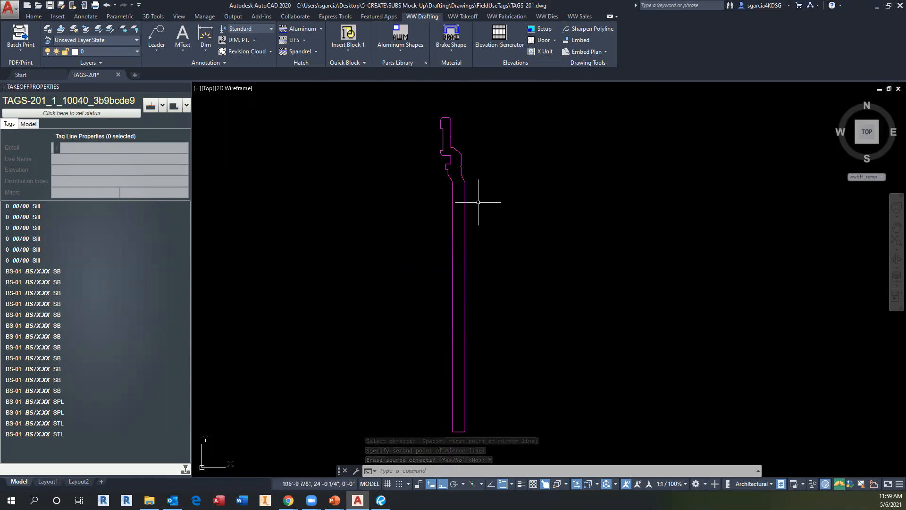
{"action": "middle_click_drag", "start_coordinate": [498, 232], "coordinate": [499, 231]}
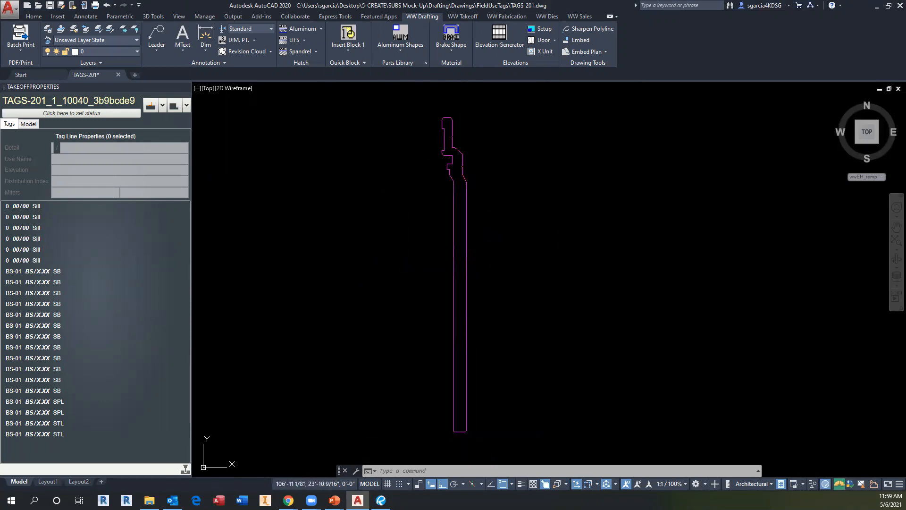
{"action": "key", "text": "Escape"}
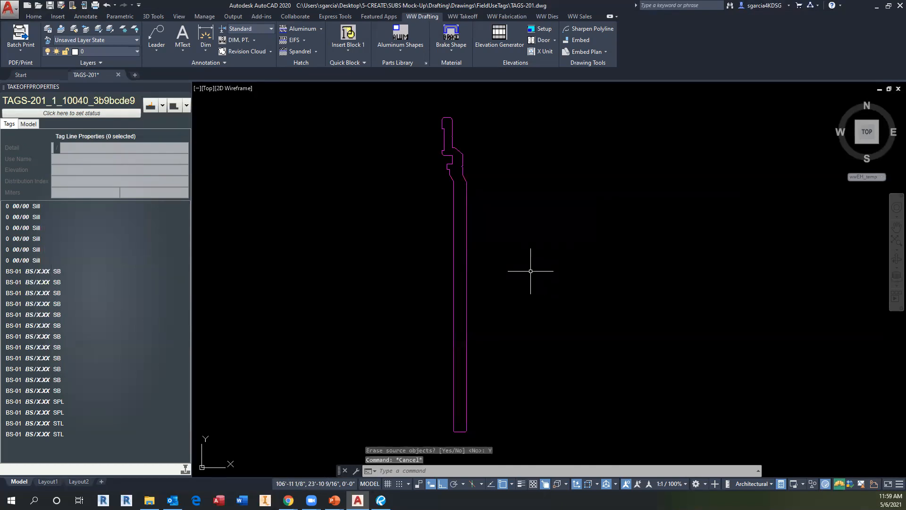
{"action": "type", "text": "WBLOCK"}
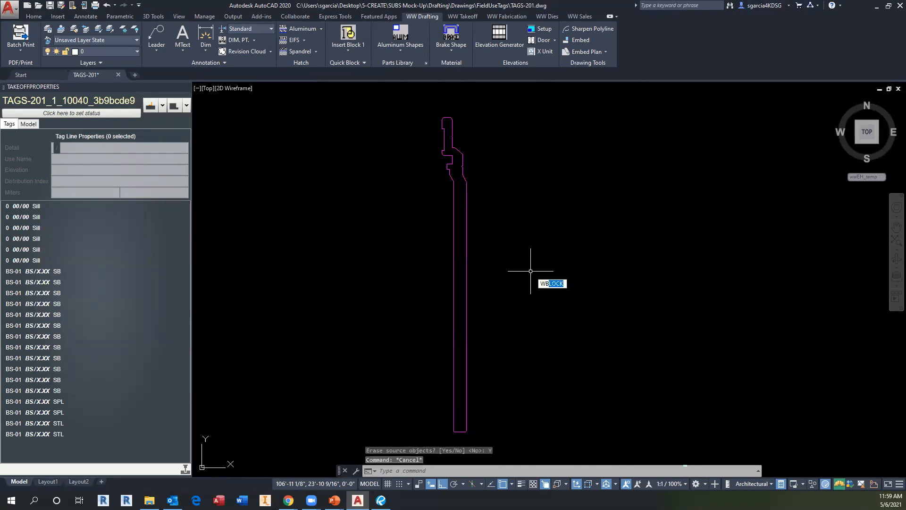
{"action": "key", "text": "Return"}
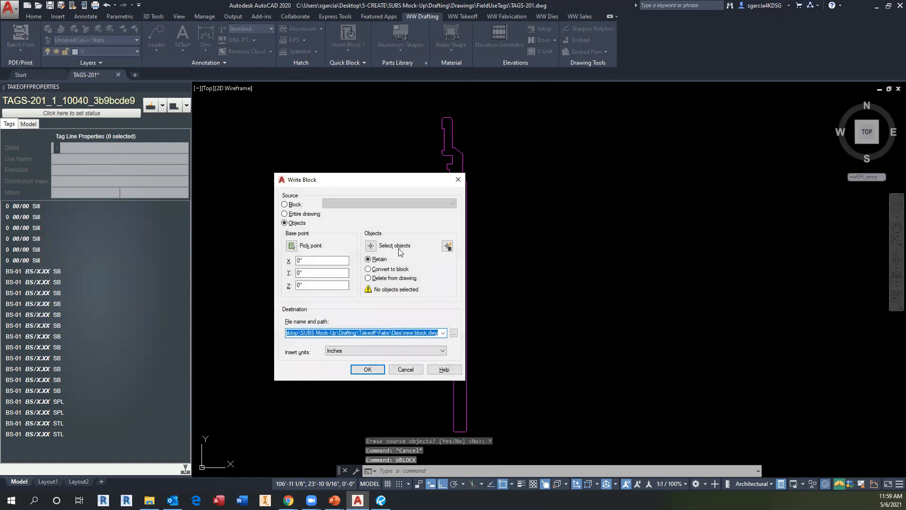
{"action": "left_click", "coordinate": [371, 246]}
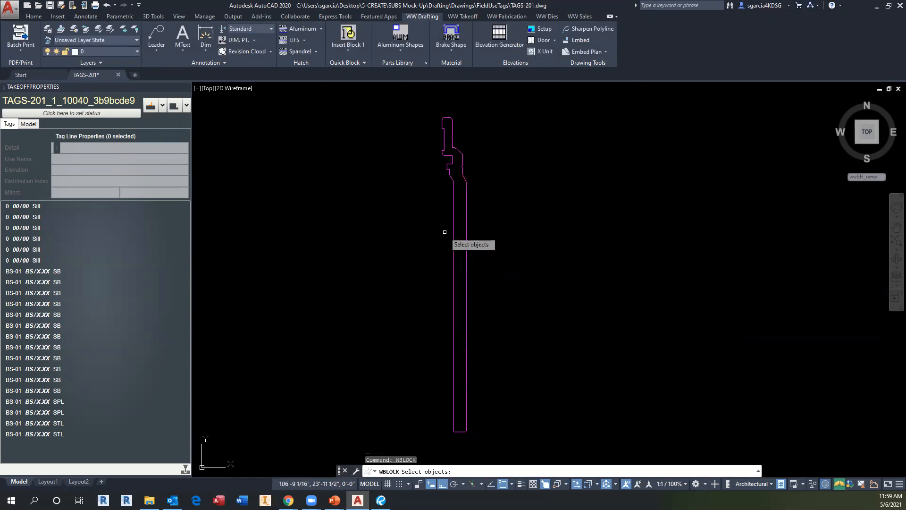
{"action": "left_click", "coordinate": [454, 220]}
{"action": "key", "text": "Return"}
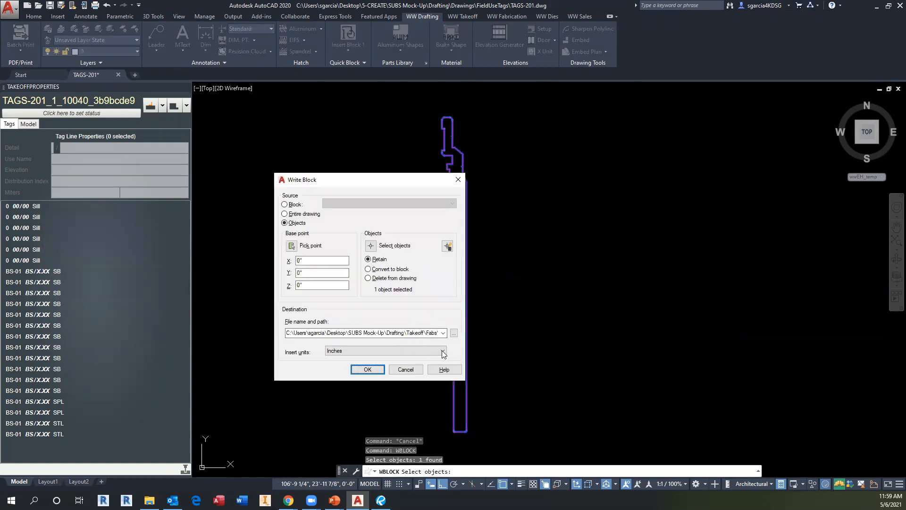
Step: Set the block's destination to the desktop folder 5-CREATE\SUBS Mock-Up\Drafting\Takeoff\Fabs\Dies
{"action": "left_click", "coordinate": [453, 333]}
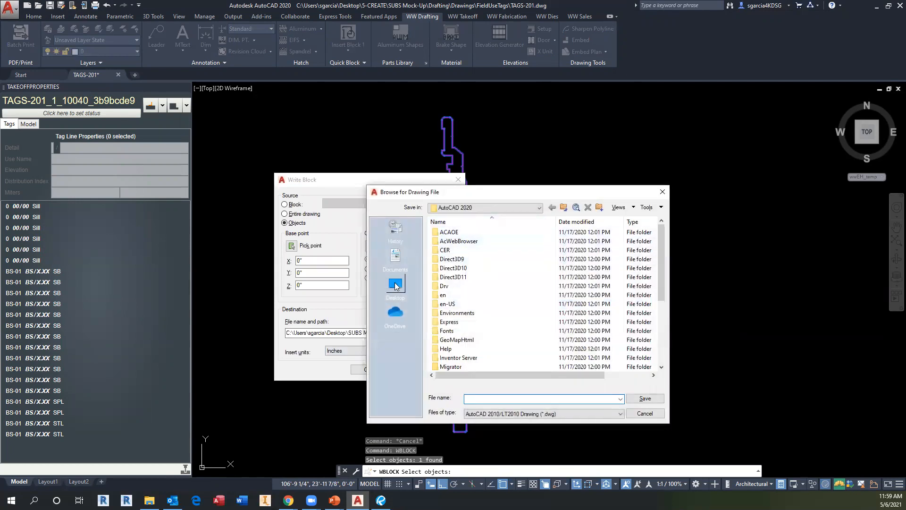
{"action": "left_click", "coordinate": [395, 285]}
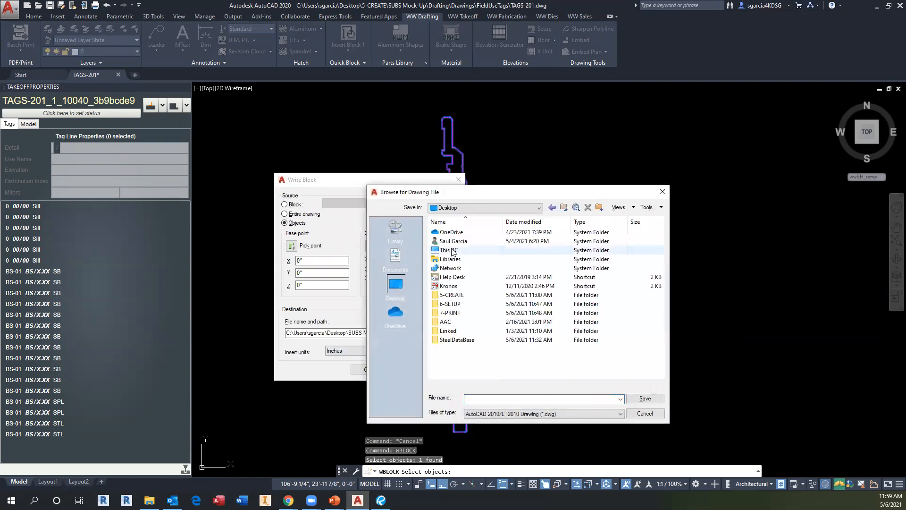
{"action": "double_click", "coordinate": [454, 296]}
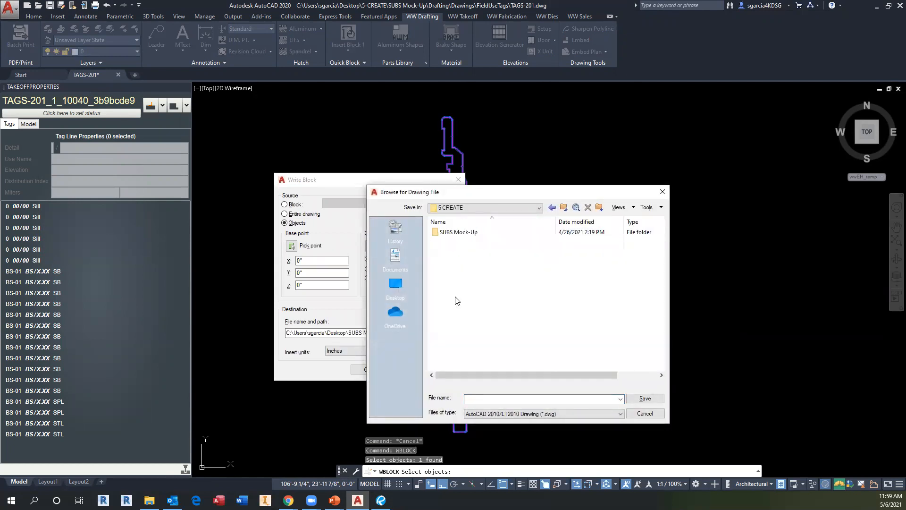
{"action": "double_click", "coordinate": [454, 233]}
{"action": "double_click", "coordinate": [453, 233]}
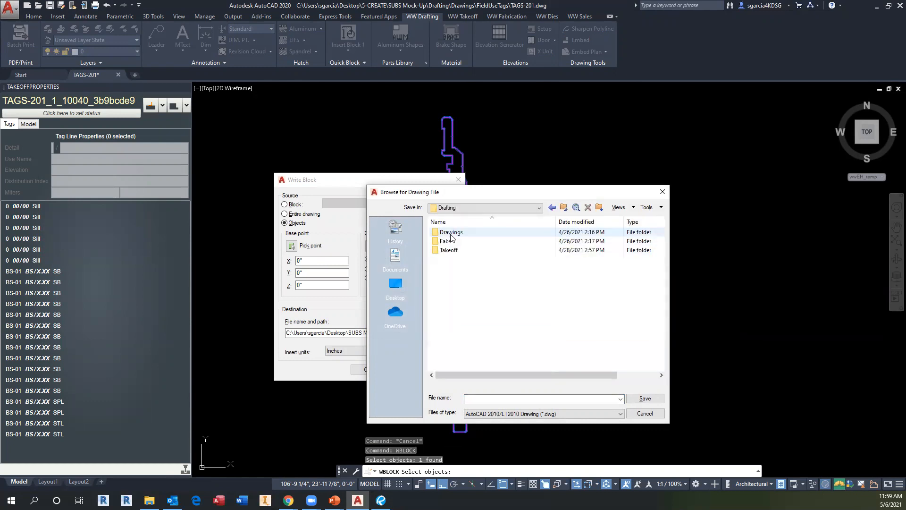
{"action": "double_click", "coordinate": [452, 252]}
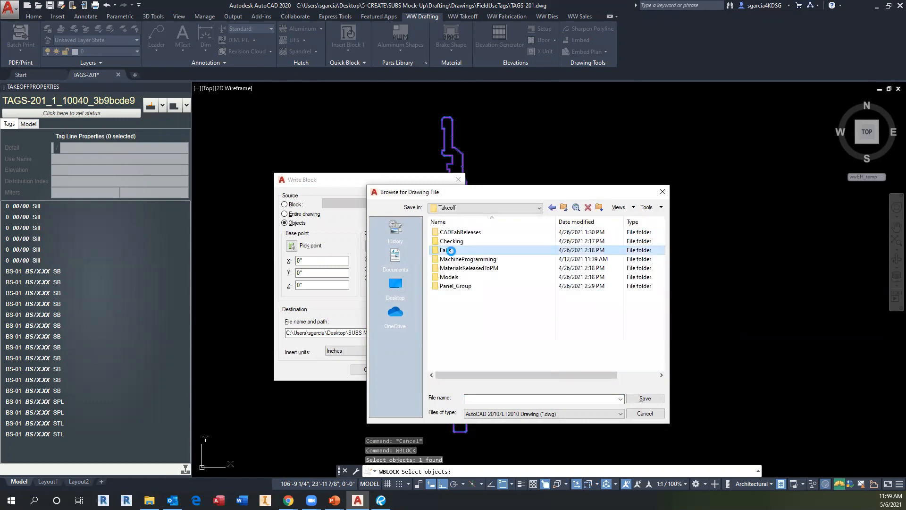
{"action": "double_click", "coordinate": [452, 252]}
{"action": "double_click", "coordinate": [448, 233]}
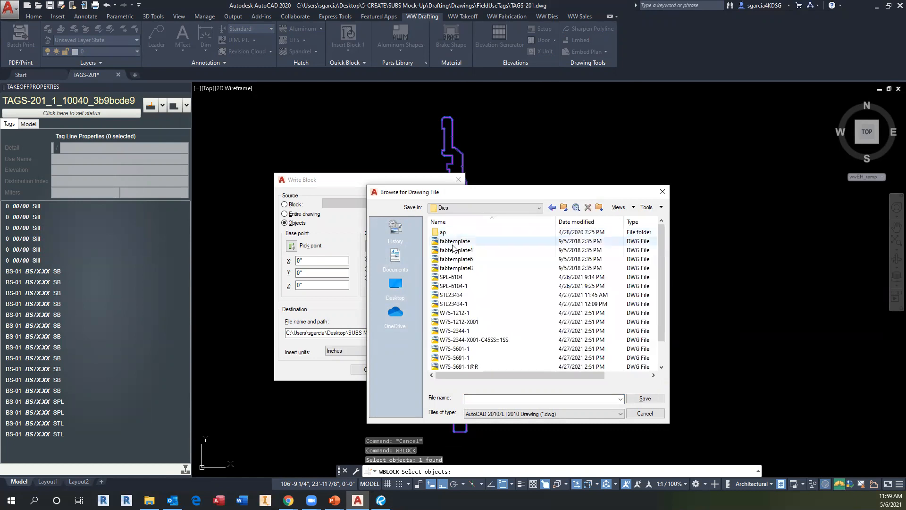
Step: Name the block file W75-5696.dwg and write it, replacing the existing file
{"action": "scroll", "coordinate": [490, 344], "scroll_direction": "down", "scroll_amount": 1}
{"action": "left_click", "coordinate": [507, 398]}
{"action": "type", "text": "W75"}
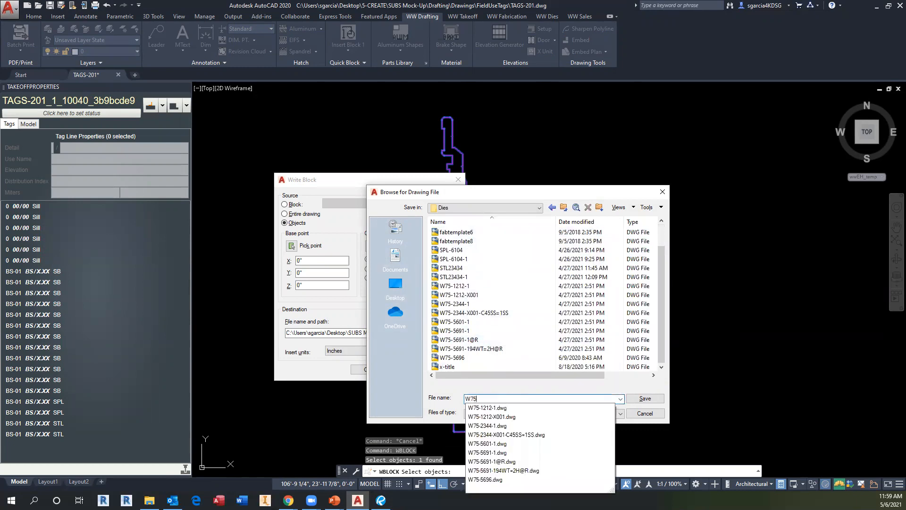
{"action": "type", "text": "-2"}
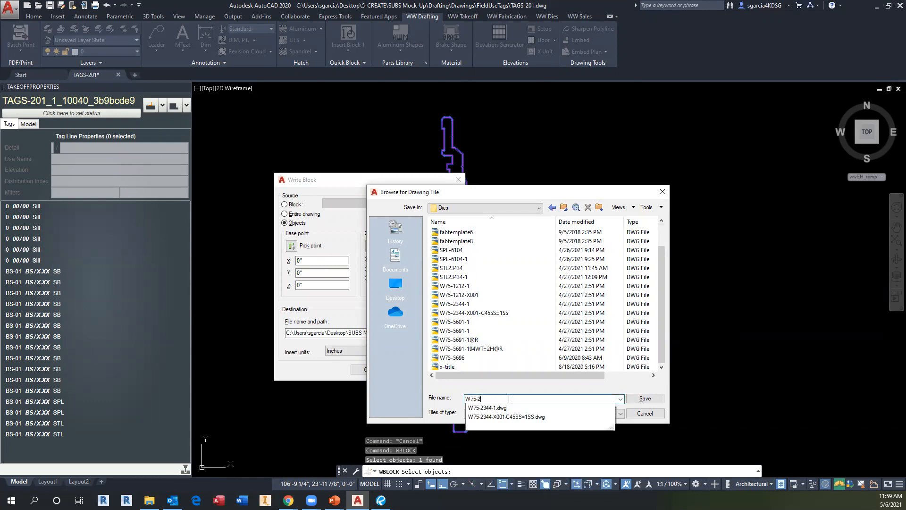
{"action": "key", "text": "BackSpace"}
{"action": "type", "text": "5696"}
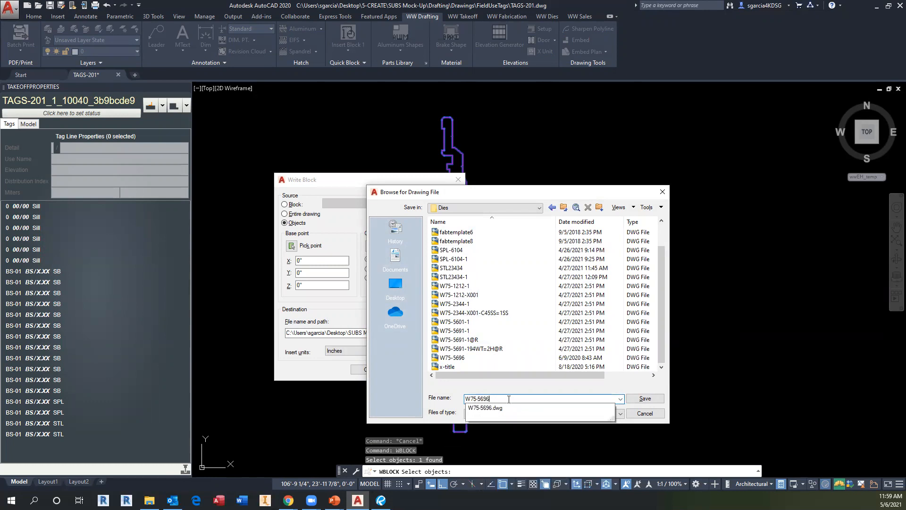
{"action": "left_click", "coordinate": [485, 408]}
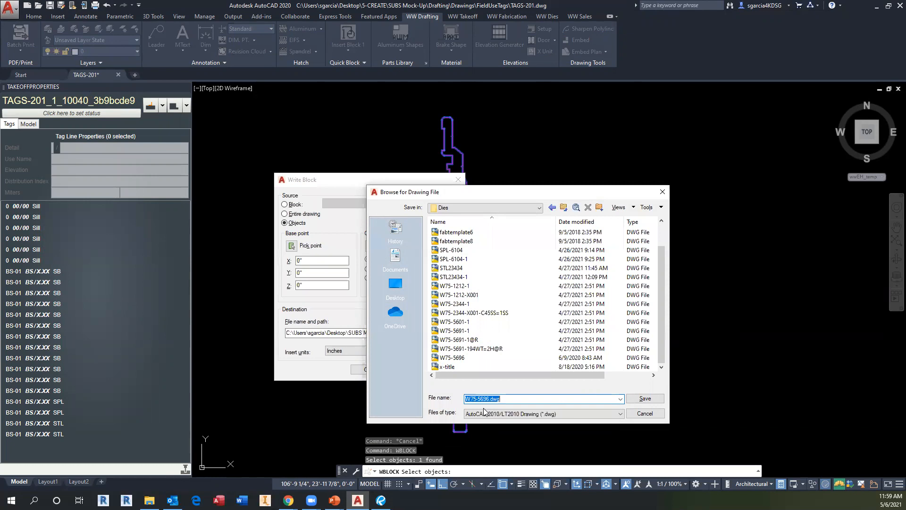
{"action": "left_click", "coordinate": [645, 399]}
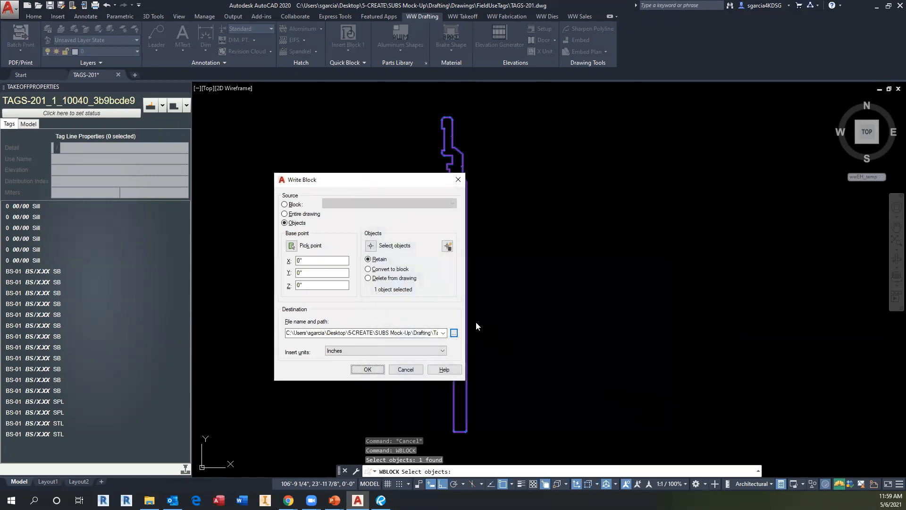
{"action": "left_click", "coordinate": [369, 371]}
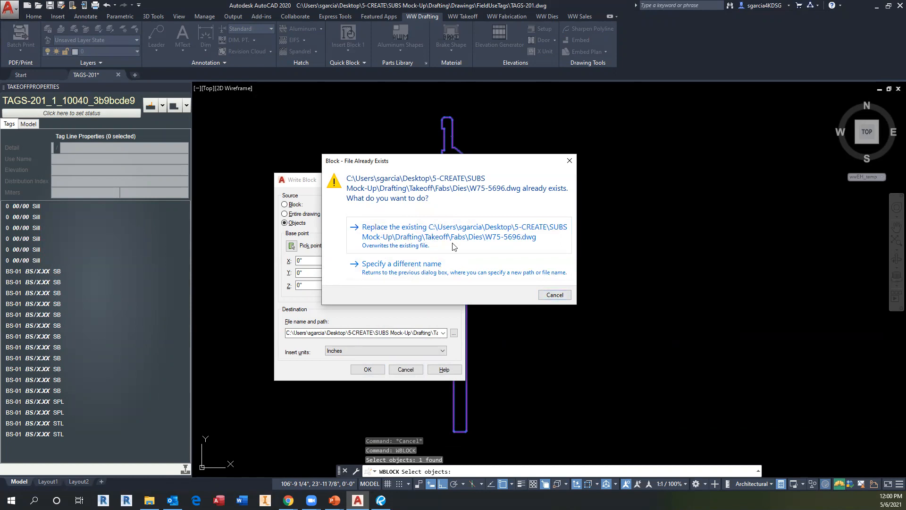
{"action": "left_click", "coordinate": [425, 230]}
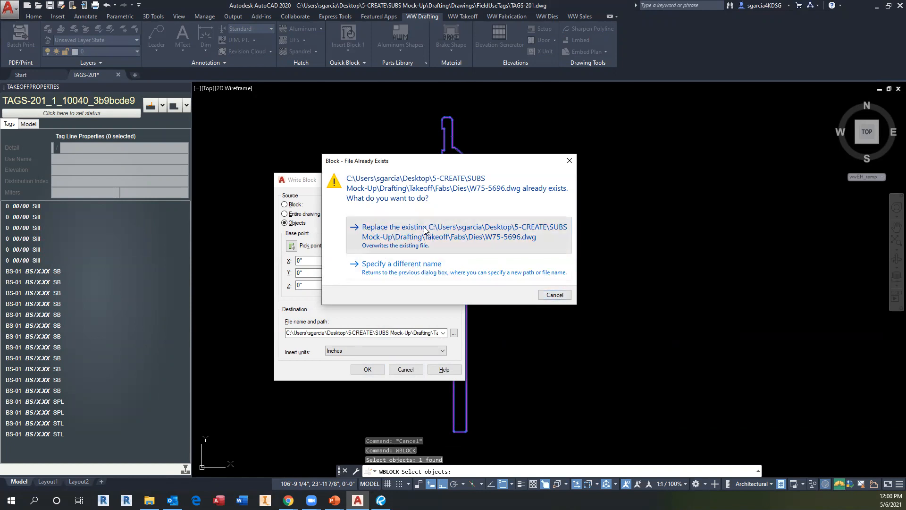
Step: Delete the exported part profile from the TAGS-201 drawing
{"action": "left_click", "coordinate": [503, 212]}
{"action": "left_click", "coordinate": [455, 200]}
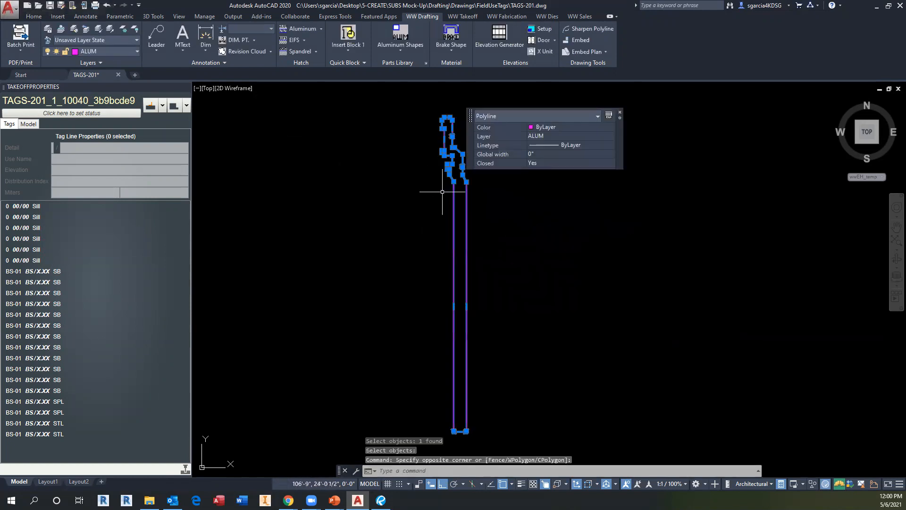
{"action": "key", "text": "Delete"}
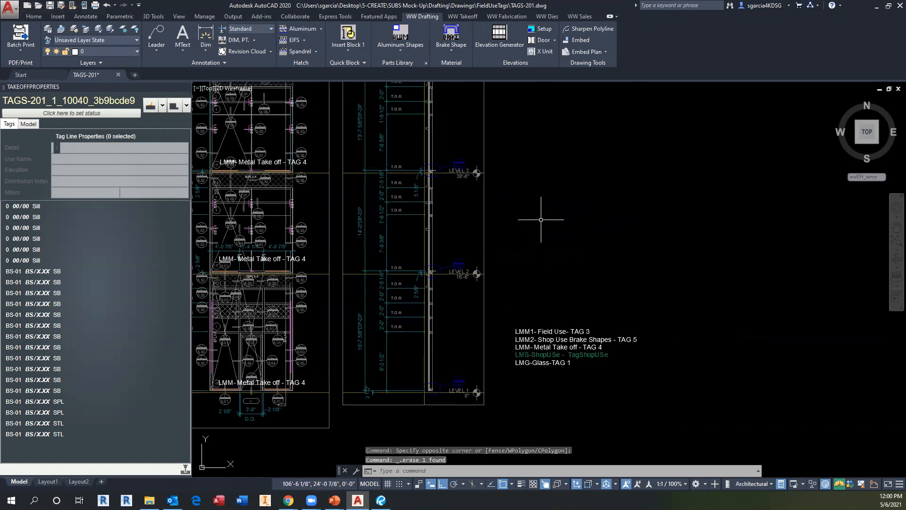
Step: Run QBIM on the upper-left SB1-1 tag line in the elevation to generate its 3D model
{"action": "scroll", "coordinate": [429, 224], "scroll_direction": "up", "scroll_amount": 5}
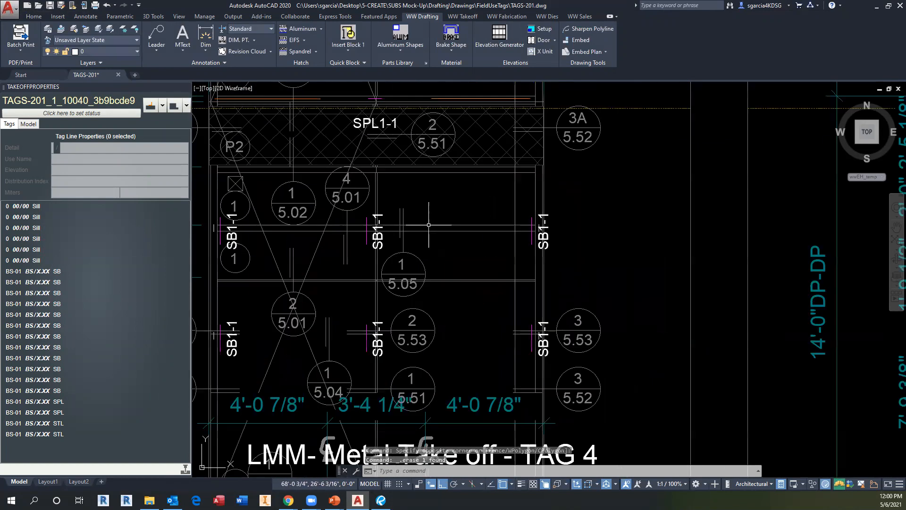
{"action": "scroll", "coordinate": [415, 224], "scroll_direction": "down", "scroll_amount": 2}
{"action": "key", "text": "Escape"}
{"action": "key", "text": "Escape"}
{"action": "key", "text": "Escape"}
{"action": "scroll", "coordinate": [315, 225], "scroll_direction": "up", "scroll_amount": 5}
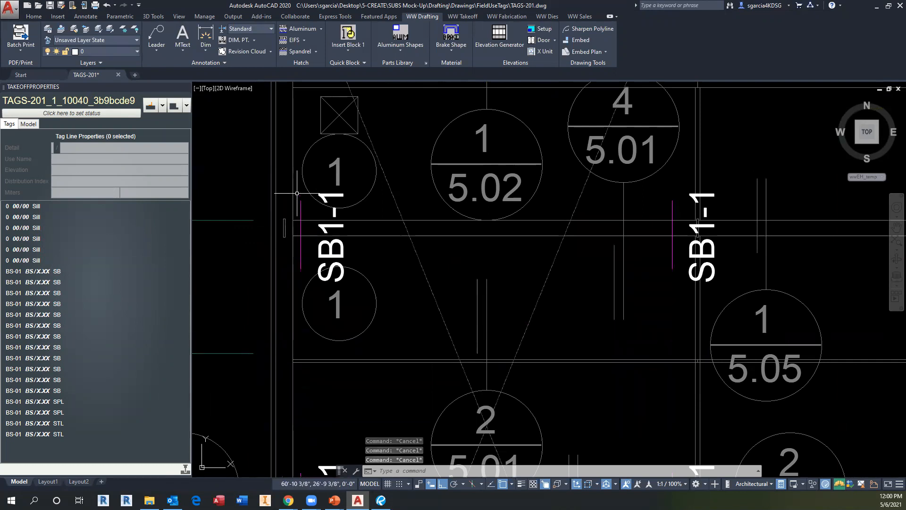
{"action": "scroll", "coordinate": [306, 204], "scroll_direction": "down", "scroll_amount": 5}
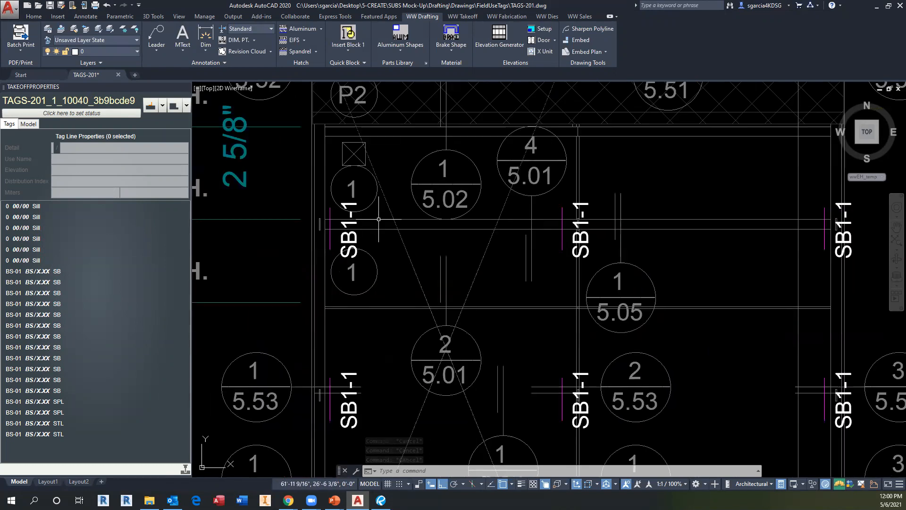
{"action": "scroll", "coordinate": [375, 243], "scroll_direction": "up", "scroll_amount": 5}
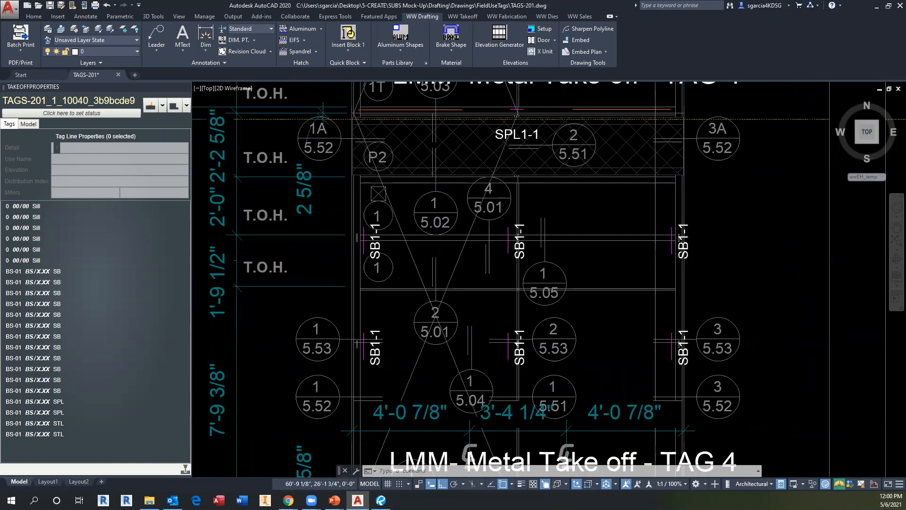
{"action": "right_click", "coordinate": [371, 255]}
{"action": "key", "text": "Escape"}
{"action": "type", "text": "QBIM"}
{"action": "key", "text": "Return"}
{"action": "left_click", "coordinate": [368, 240]}
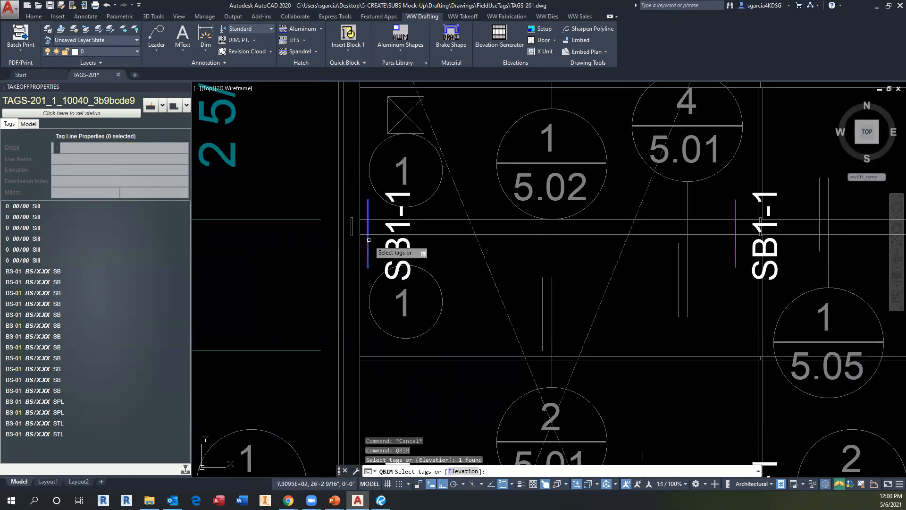
{"action": "key", "text": "Return"}
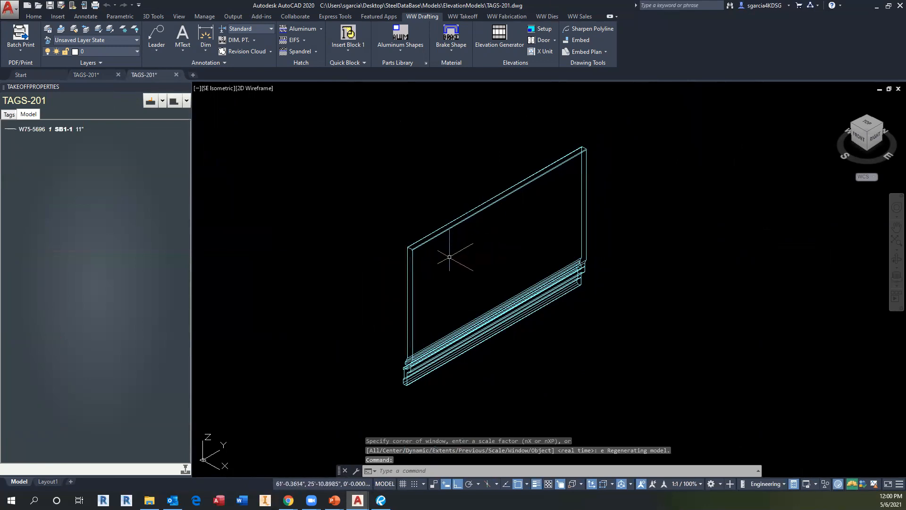
Step: Open the fab template of the W75-5696 part in the generated model
{"action": "left_click", "coordinate": [35, 129]}
{"action": "right_click", "coordinate": [36, 129]}
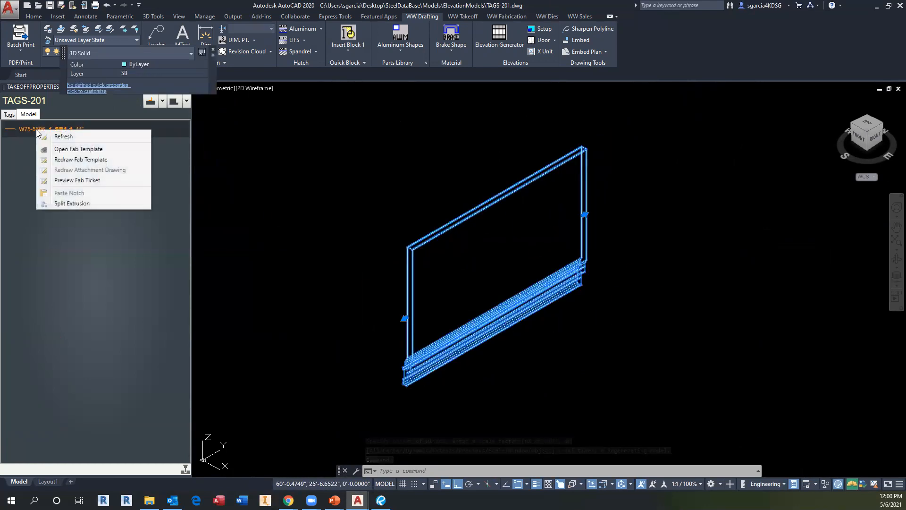
{"action": "left_click", "coordinate": [66, 150]}
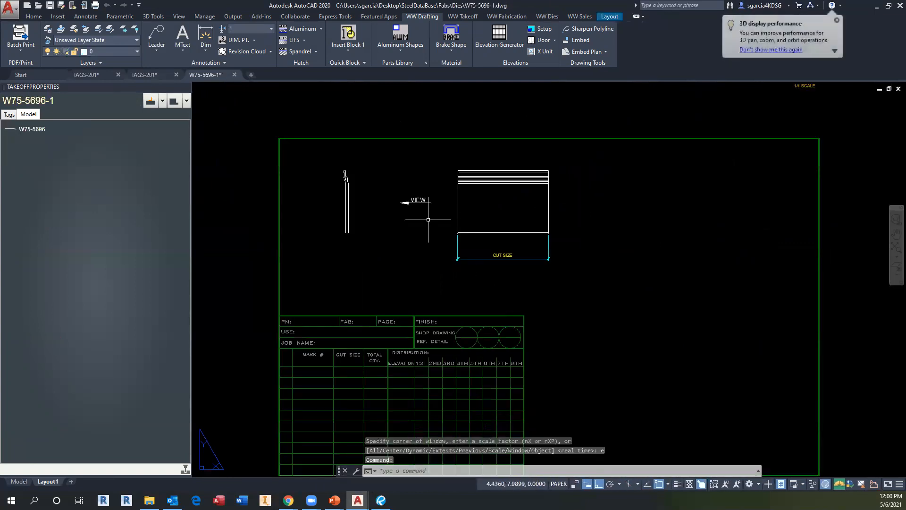
Step: Close the TAGS-201 elevation model drawing, leaving the W75-5696-1 fab template open
{"action": "left_click", "coordinate": [149, 76]}
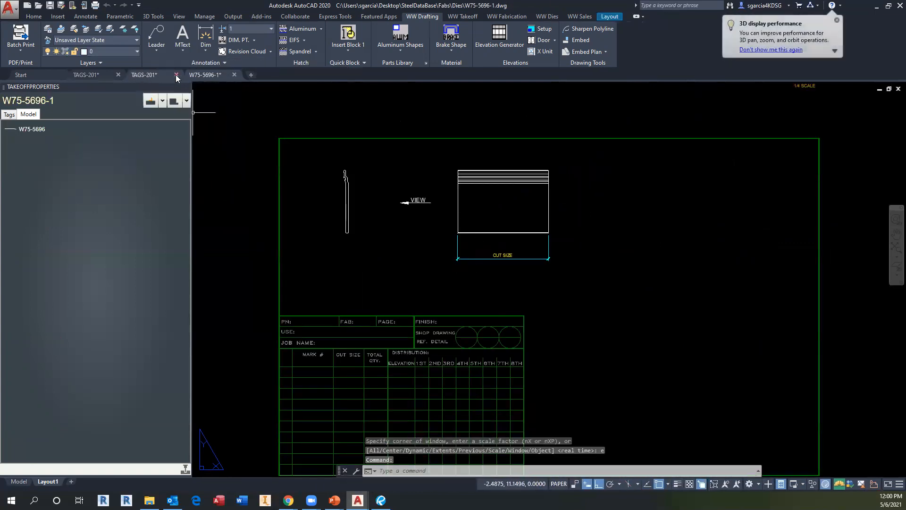
{"action": "key", "text": "ctrl+F4"}
{"action": "left_click", "coordinate": [496, 268]}
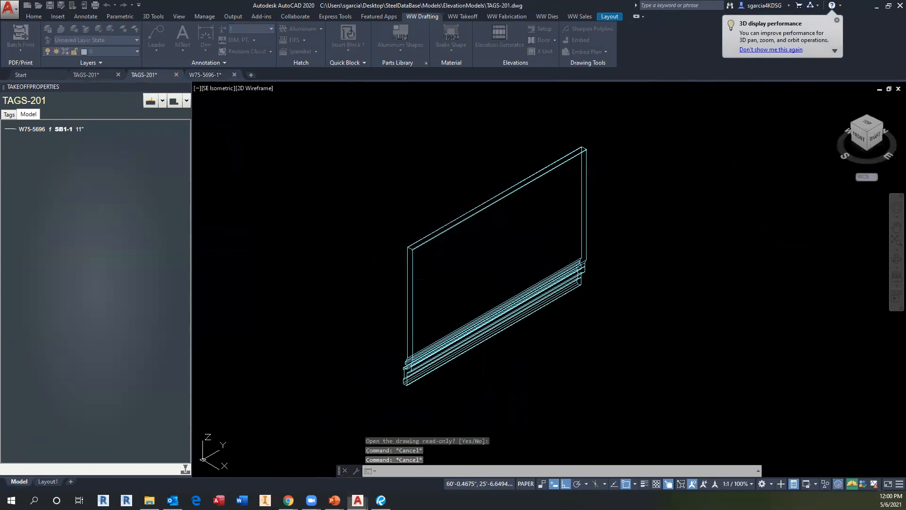
Step: Examine the views and table on the W75-5696-1 fab template, and switch to Bluebeam Revu to check the W75-5696 detail in the SUBS Mock-Up set
{"action": "scroll", "coordinate": [434, 235], "scroll_direction": "down", "scroll_amount": 3}
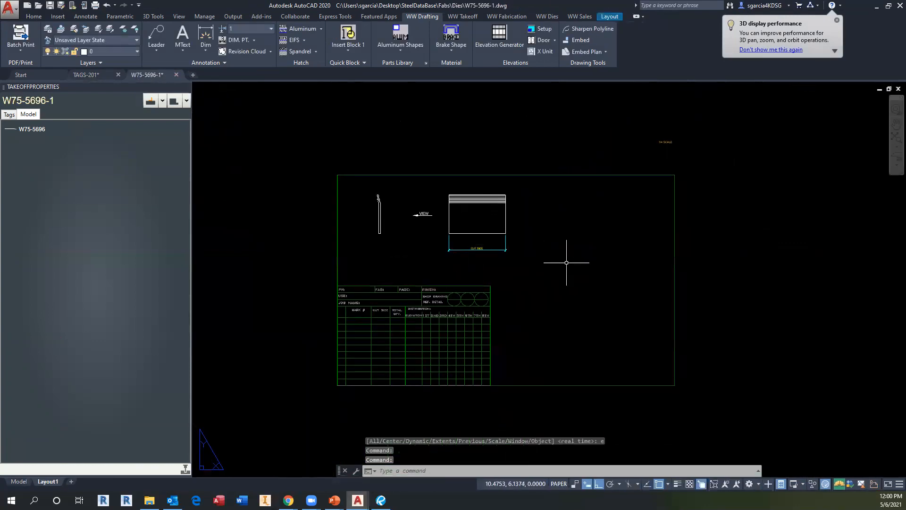
{"action": "scroll", "coordinate": [456, 223], "scroll_direction": "up", "scroll_amount": 3}
{"action": "middle_click_drag", "start_coordinate": [453, 222], "coordinate": [444, 214]}
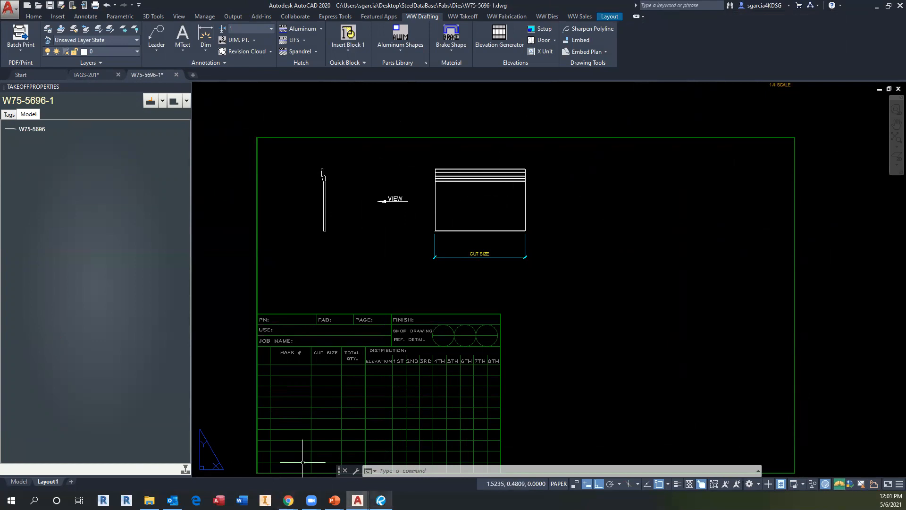
{"action": "left_click", "coordinate": [381, 500]}
{"action": "left_click", "coordinate": [334, 500]}
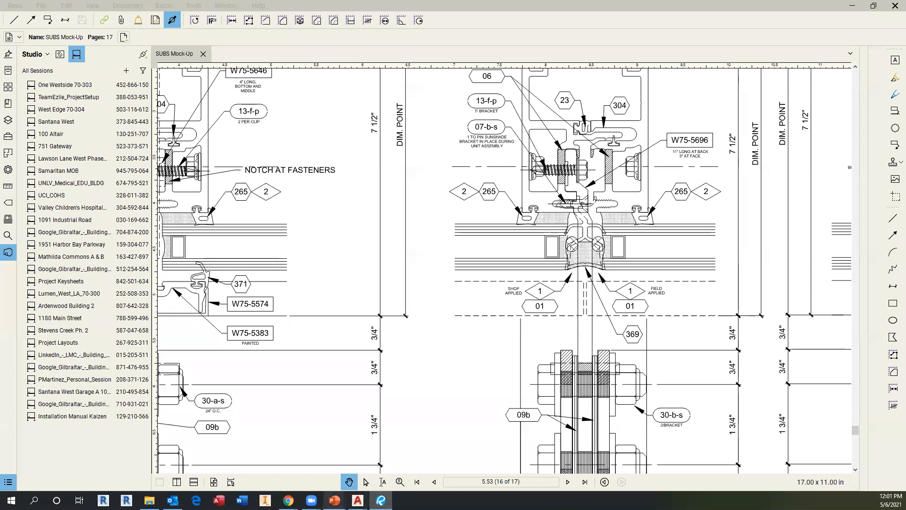
Step: Switch to the PowerPoint slideshow and review the Painted finish slide for the sunshade bracket fab requirements
{"action": "left_click", "coordinate": [372, 455]}
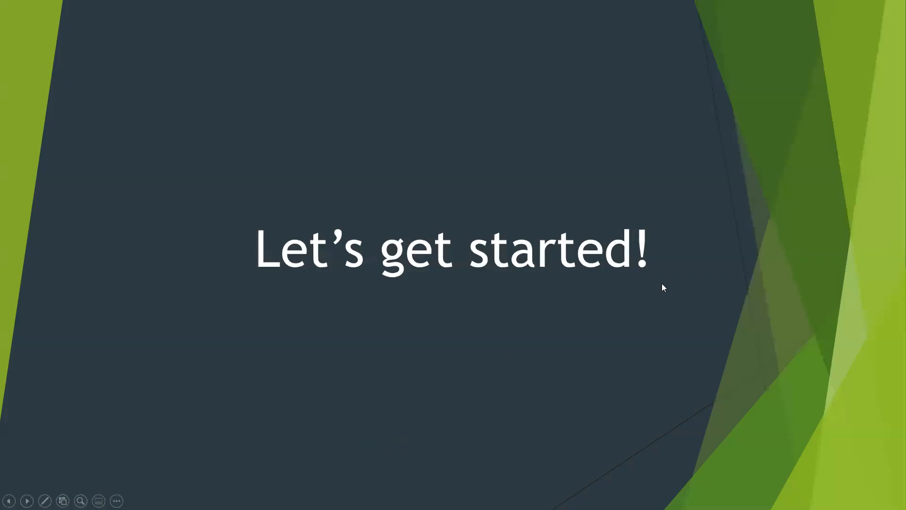
{"action": "scroll", "coordinate": [678, 278], "scroll_direction": "up", "scroll_amount": 1}
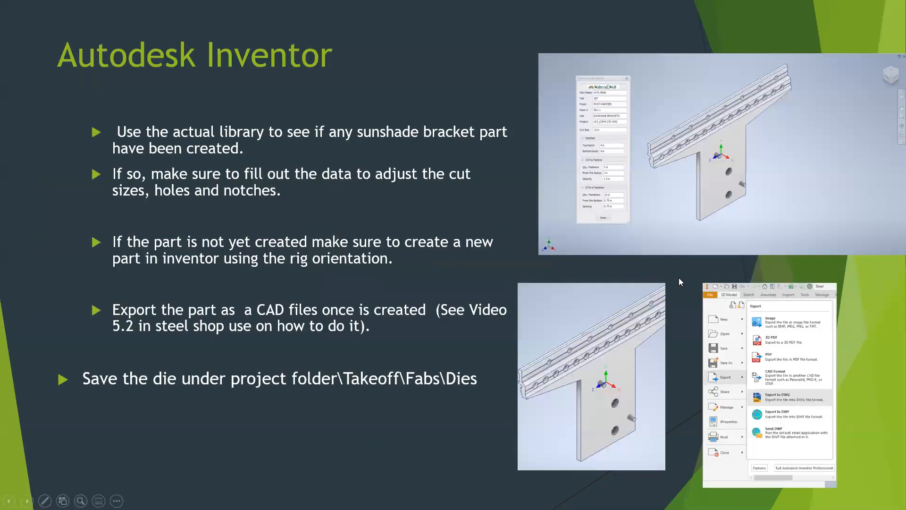
{"action": "left_click", "coordinate": [692, 218]}
{"action": "left_click", "coordinate": [690, 225]}
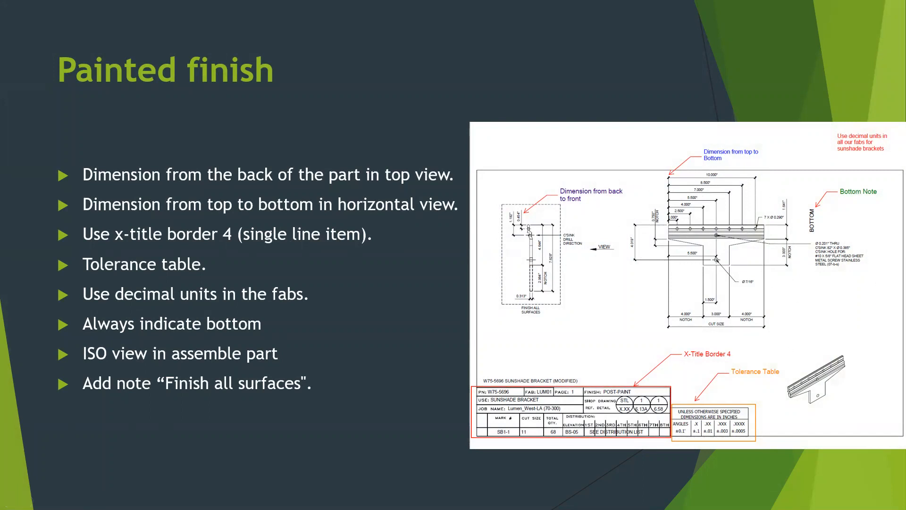
Step: Switch back to AutoCAD and show the W75-5696 part in model space from the top
{"action": "key", "text": "alt+Tab"}
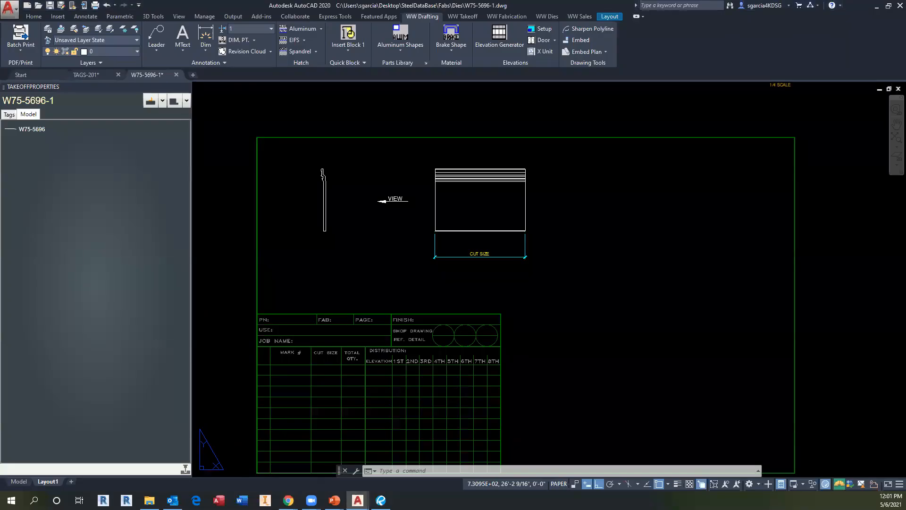
{"action": "scroll", "coordinate": [401, 234], "scroll_direction": "down", "scroll_amount": 2}
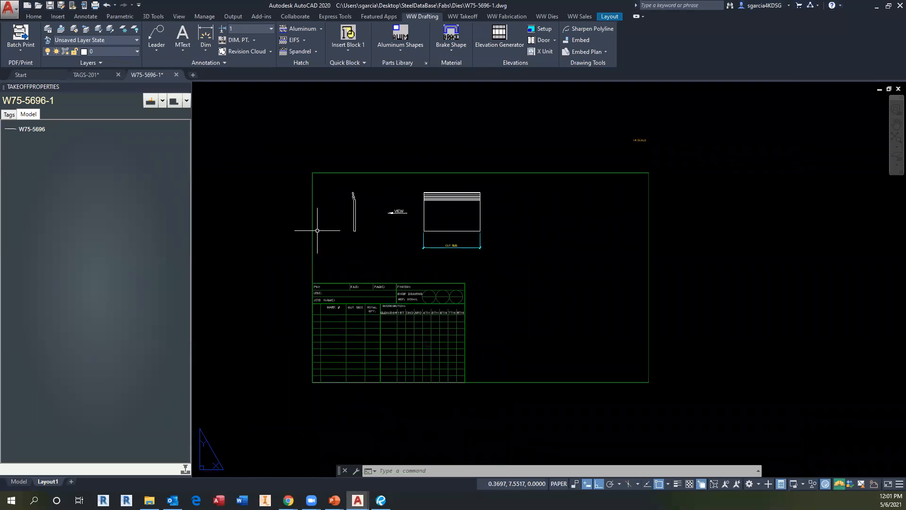
{"action": "key", "text": "Escape"}
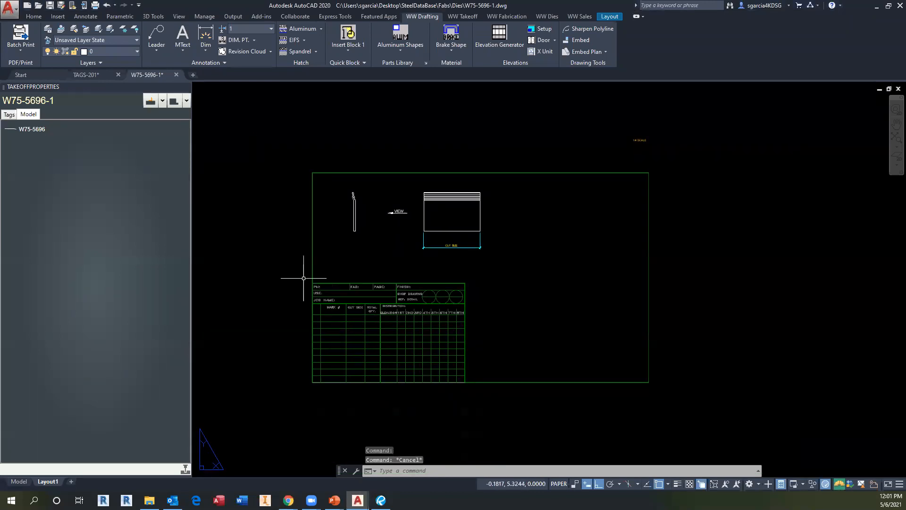
{"action": "left_click", "coordinate": [18, 481]}
{"action": "middle_click_drag", "start_coordinate": [367, 340], "coordinate": [458, 311]}
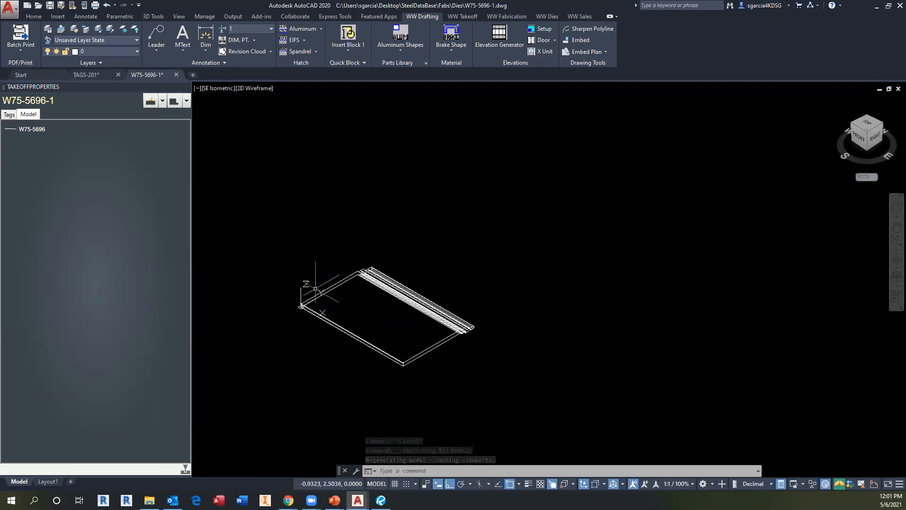
{"action": "left_click", "coordinate": [867, 124]}
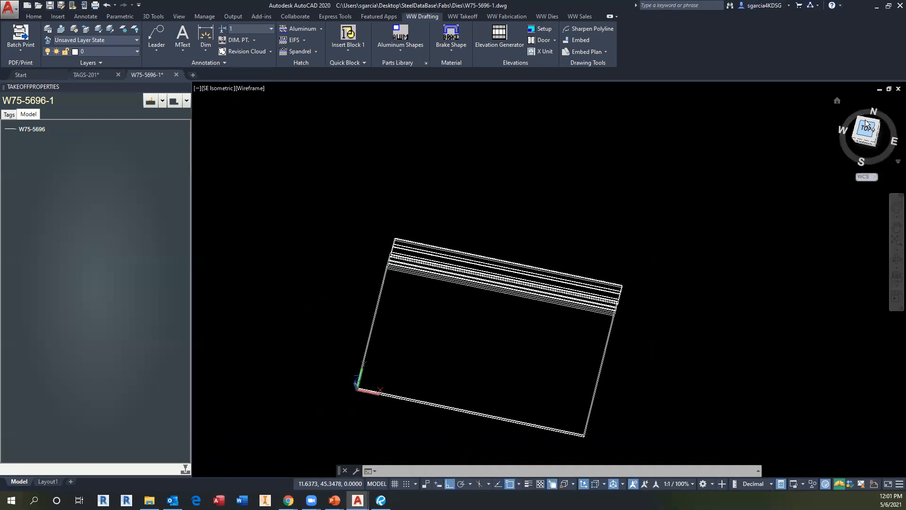
{"action": "middle_click_drag", "start_coordinate": [526, 239], "coordinate": [409, 263]}
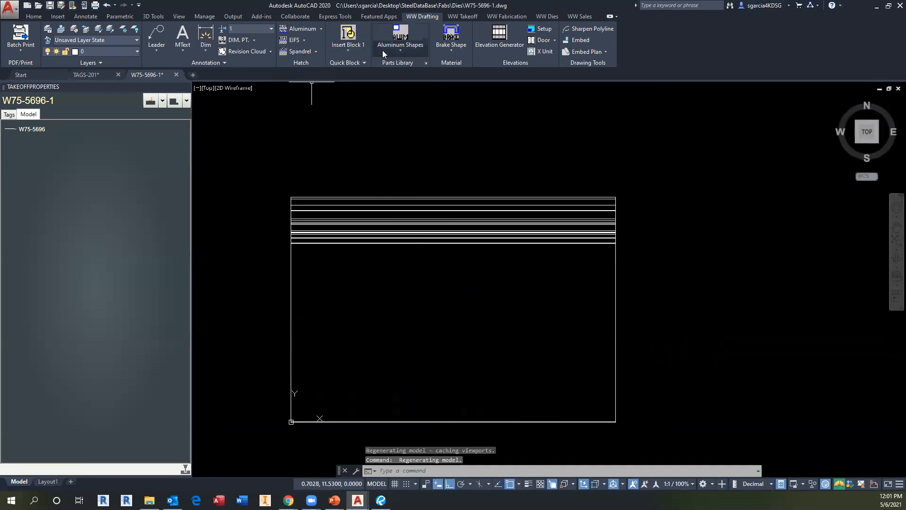
Step: Try to align the UCS to an object on the W75-5696 part with the UCS Object option
{"action": "left_click", "coordinate": [153, 16]}
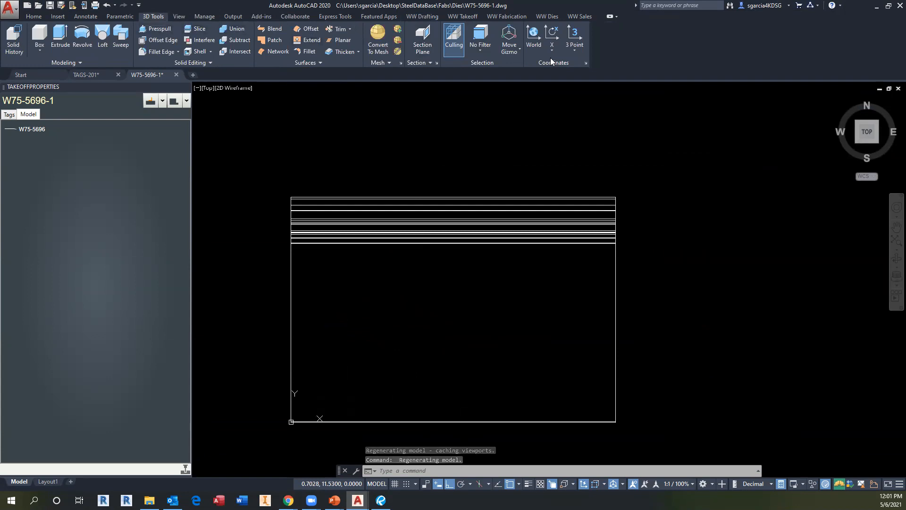
{"action": "left_click", "coordinate": [574, 50]}
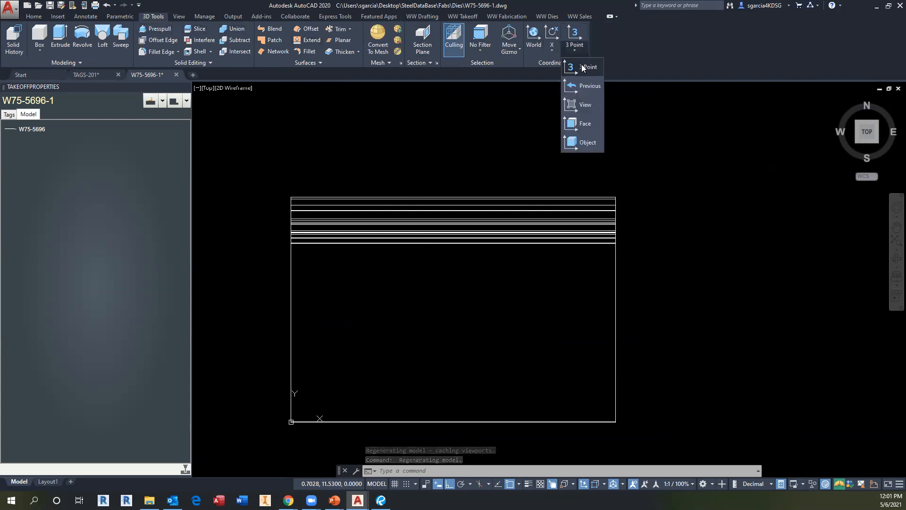
{"action": "left_click", "coordinate": [585, 143]}
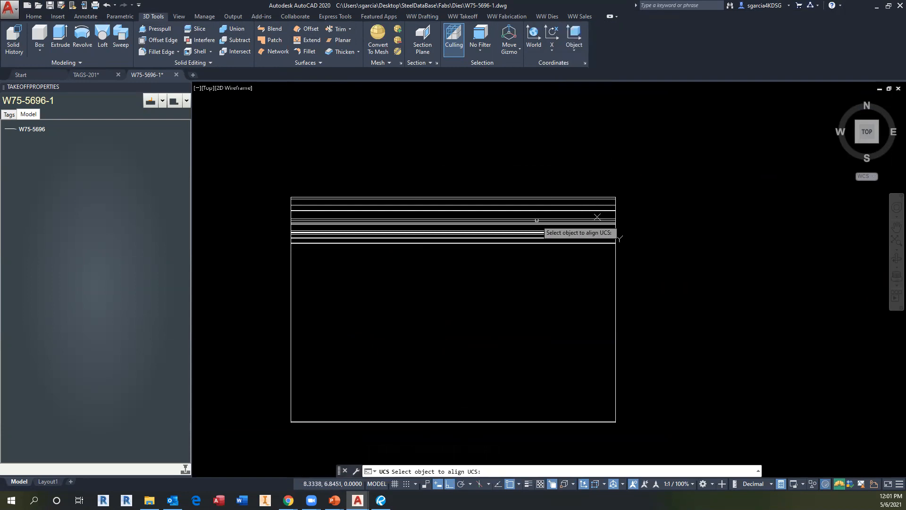
{"action": "middle_click_drag", "start_coordinate": [389, 384], "coordinate": [434, 293], "text": "shift"}
{"action": "scroll", "coordinate": [345, 435], "scroll_direction": "up", "scroll_amount": 10}
{"action": "middle_click_drag", "start_coordinate": [408, 383], "coordinate": [411, 333]}
{"action": "scroll", "coordinate": [383, 343], "scroll_direction": "up", "scroll_amount": 3}
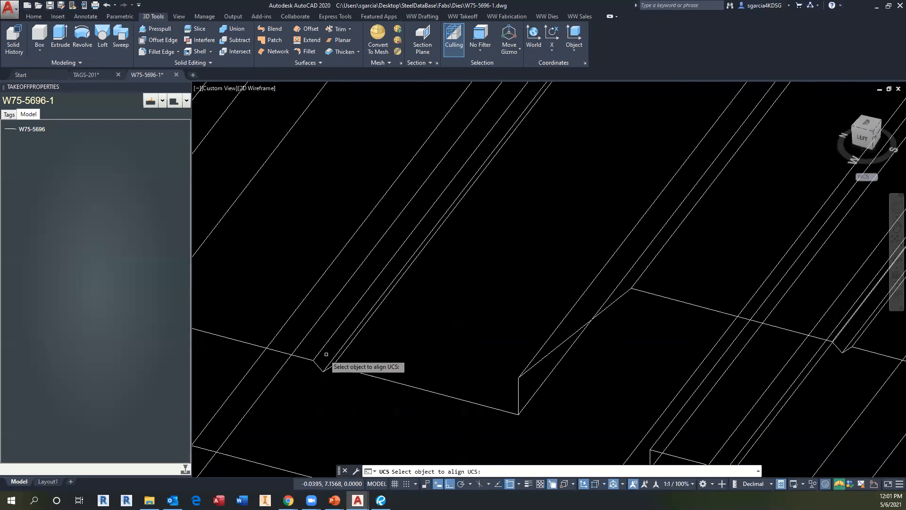
{"action": "left_click", "coordinate": [412, 335]}
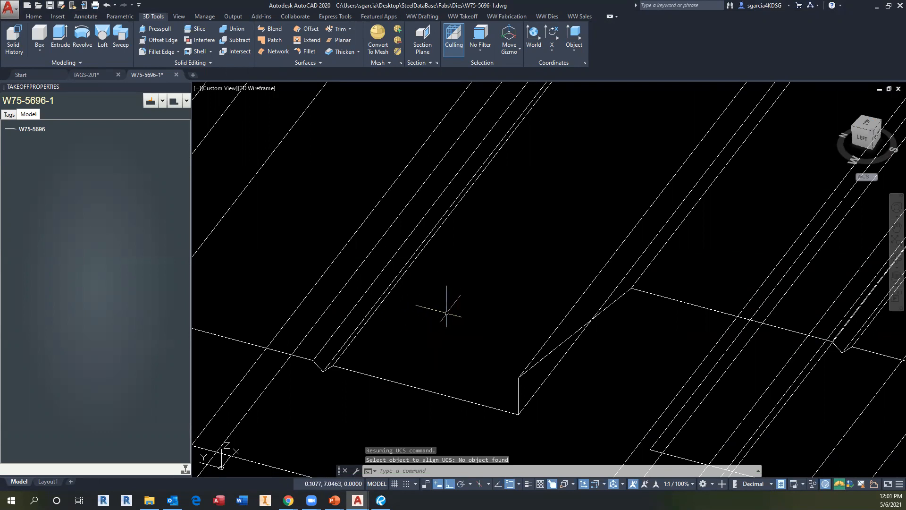
Step: Draw a circle with a 0.290 diameter on the flat face near the part's rounded end
{"action": "scroll", "coordinate": [455, 196], "scroll_direction": "down", "scroll_amount": 3}
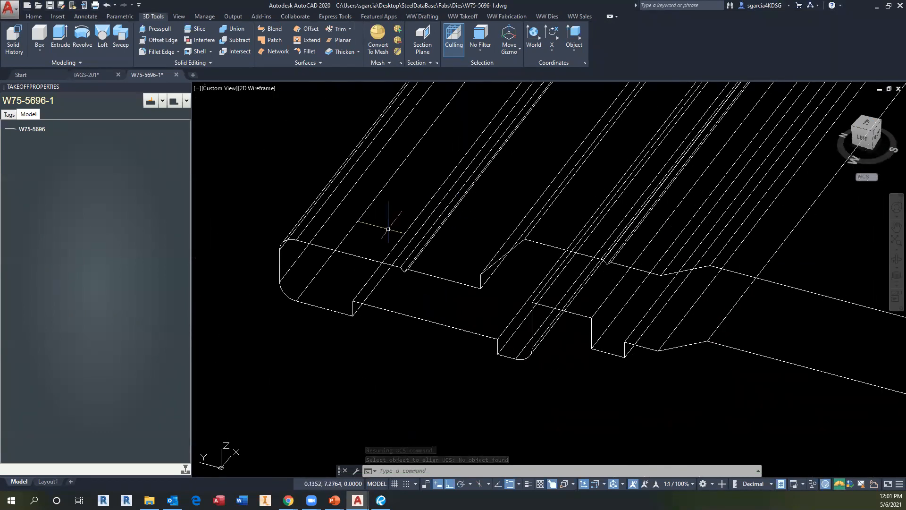
{"action": "middle_click_drag", "start_coordinate": [415, 208], "coordinate": [425, 253]}
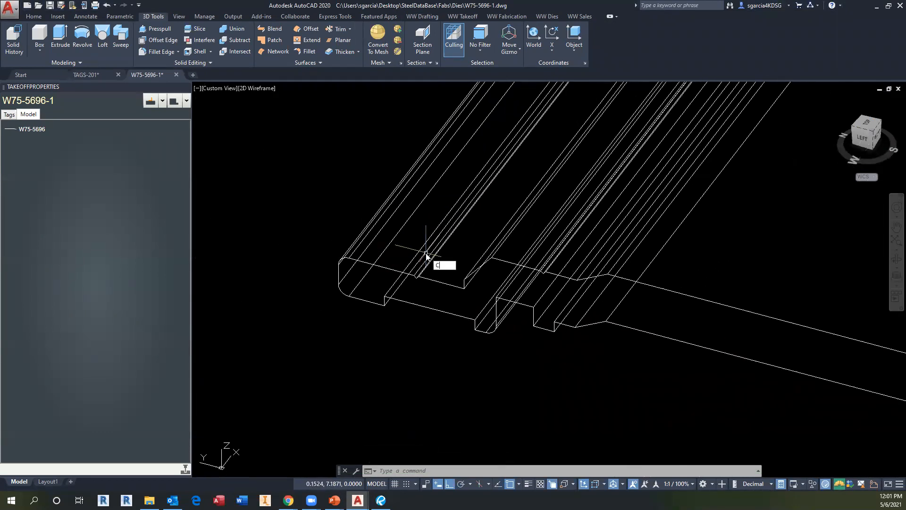
{"action": "key", "text": "Return"}
{"action": "scroll", "coordinate": [416, 253], "scroll_direction": "up", "scroll_amount": 2}
{"action": "left_click", "coordinate": [406, 243]}
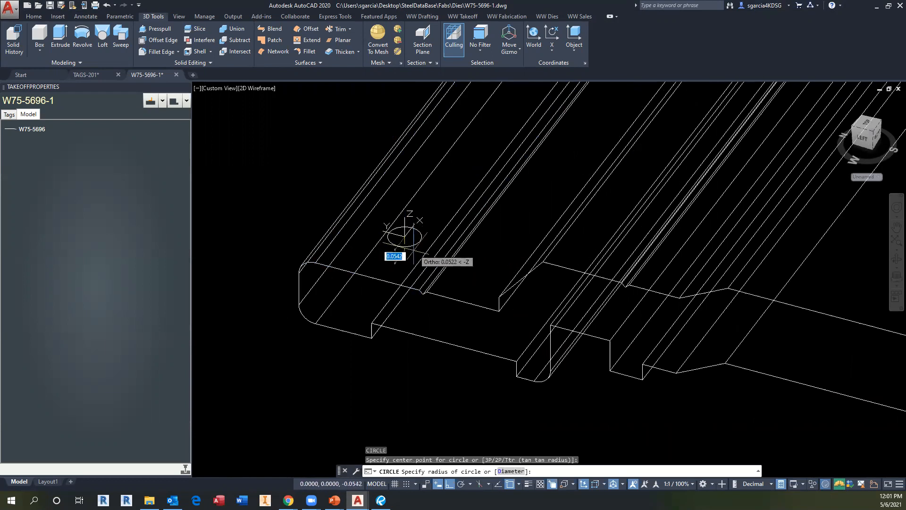
{"action": "type", "text": "D"}
{"action": "key", "text": "Return"}
{"action": "type", "text": "0.290"}
{"action": "key", "text": "Return"}
{"action": "key", "text": "Escape"}
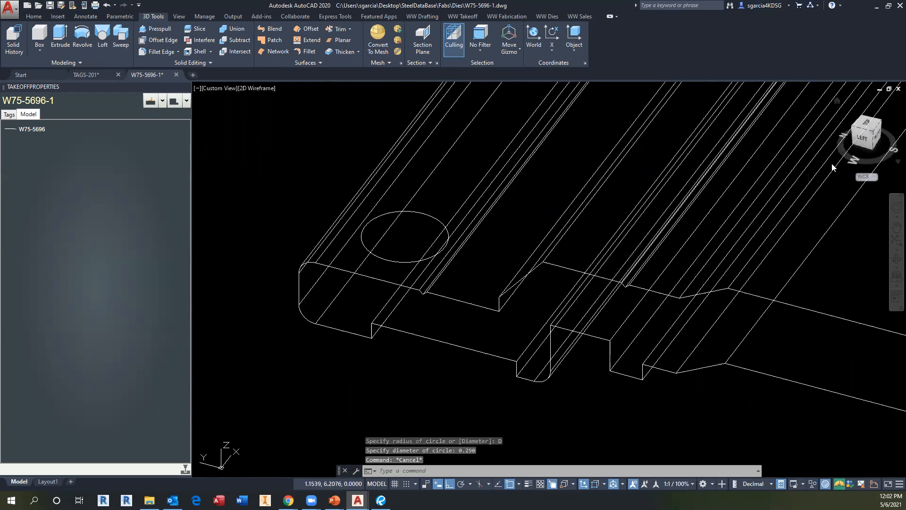
{"action": "key", "text": "Escape"}
{"action": "key", "text": "Escape"}
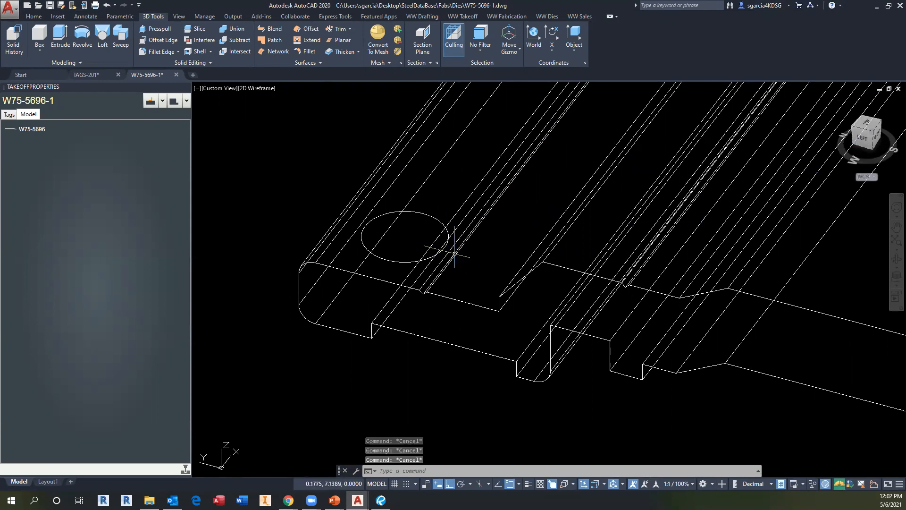
Step: Extrude the circle downward through the part to a height of 1
{"action": "type", "text": "EXT"}
{"action": "key", "text": "Return"}
{"action": "left_click", "coordinate": [387, 258]}
{"action": "left_click", "coordinate": [384, 263]}
{"action": "key", "text": "Return"}
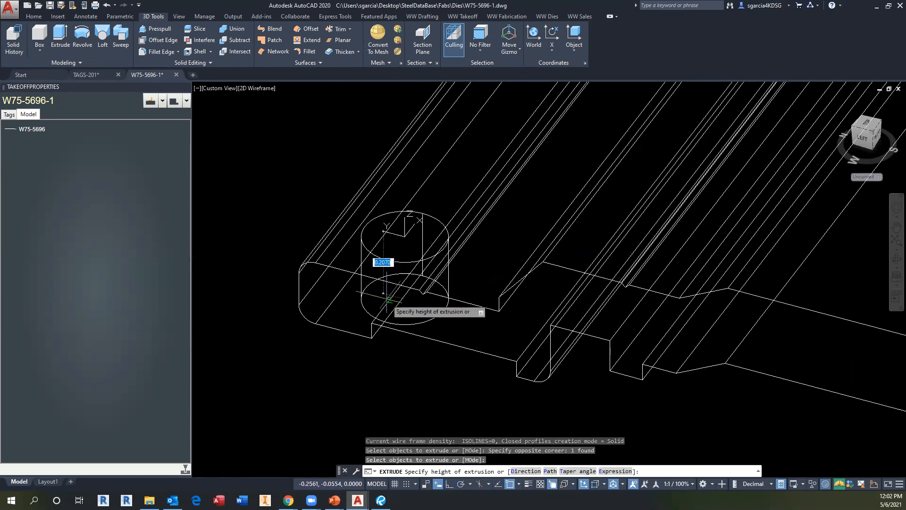
{"action": "left_click", "coordinate": [862, 138]}
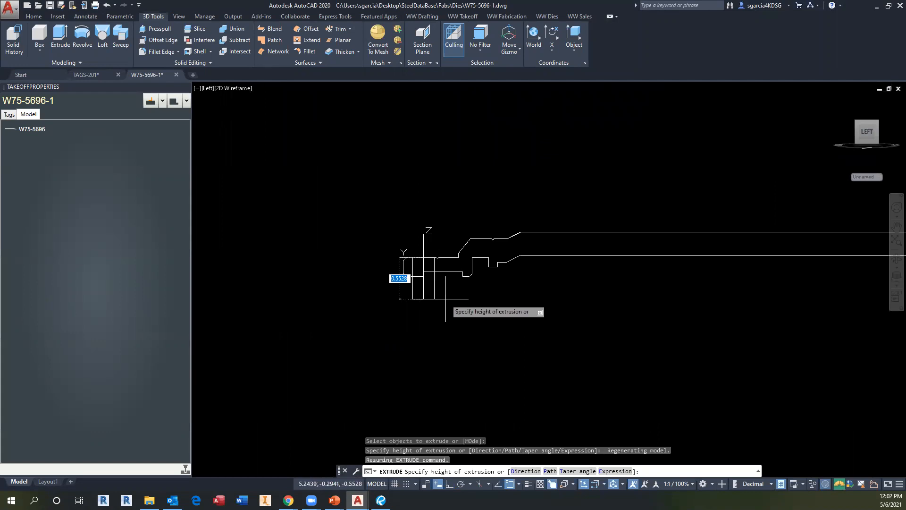
{"action": "type", "text": "1"}
{"action": "key", "text": "Return"}
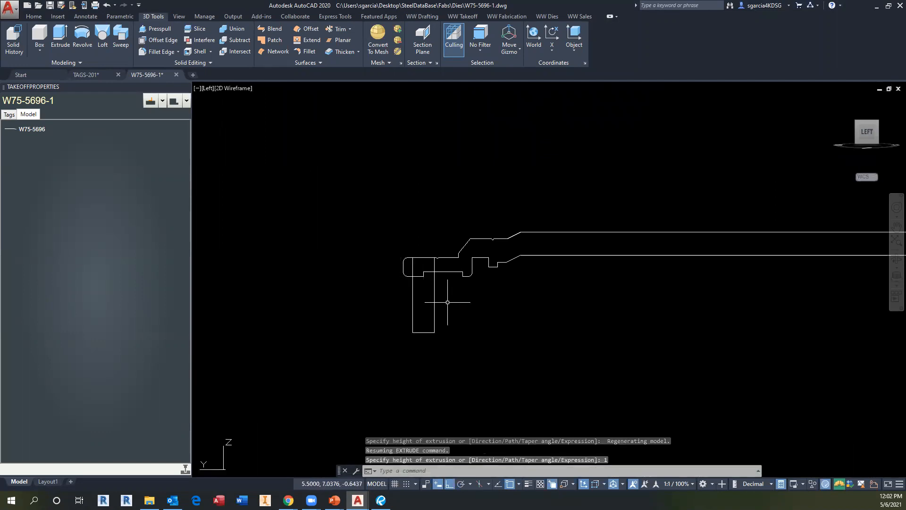
{"action": "key", "text": "Escape"}
{"action": "left_click", "coordinate": [868, 116]}
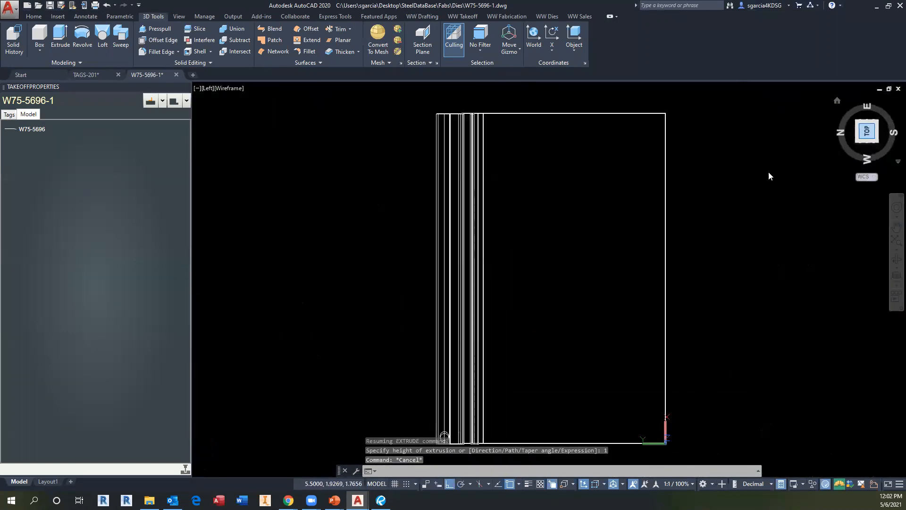
{"action": "left_click", "coordinate": [893, 112]}
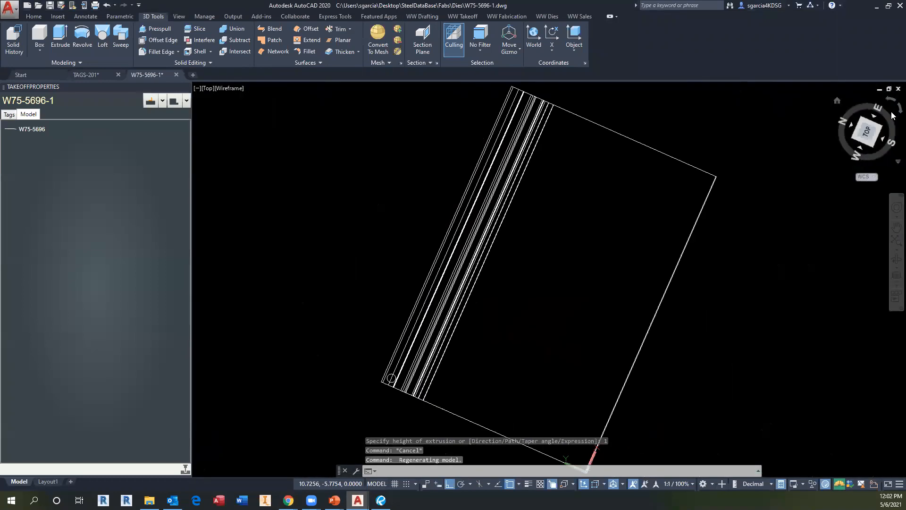
Step: Check the W75-5696 bracket hole layout on sheet 5.04 of the SUBS Mock-Up set in Bluebeam Revu, and return to AutoCAD
{"action": "key", "text": "alt+Tab"}
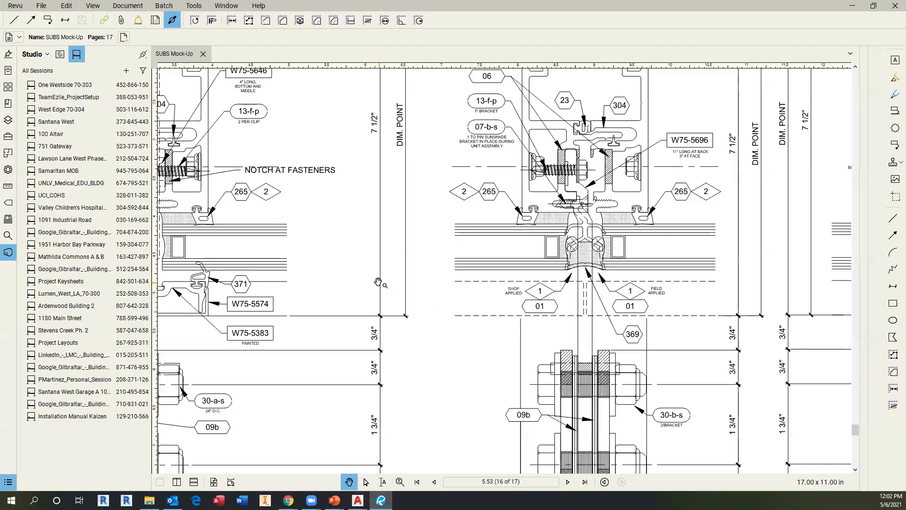
{"action": "scroll", "coordinate": [378, 282], "scroll_direction": "down", "scroll_amount": 4}
{"action": "left_click", "coordinate": [538, 482]}
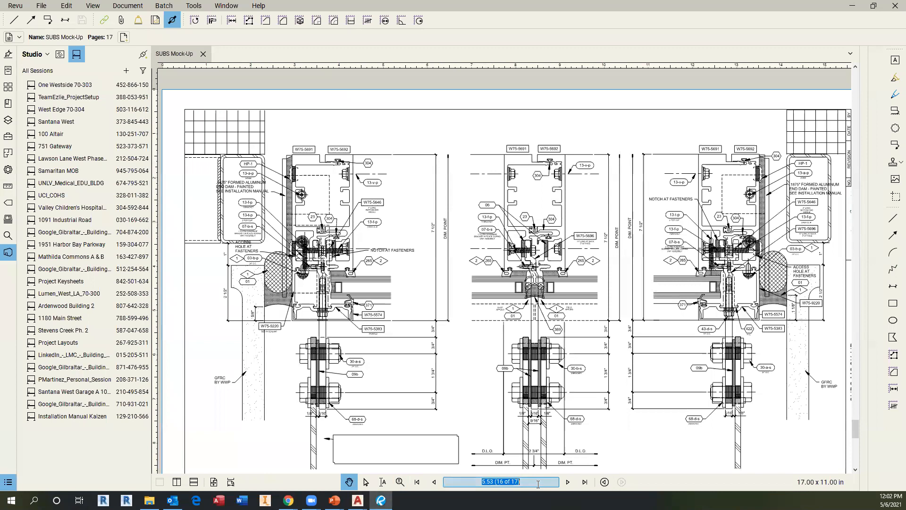
{"action": "type", "text": "5.01"}
{"action": "key", "text": "Return"}
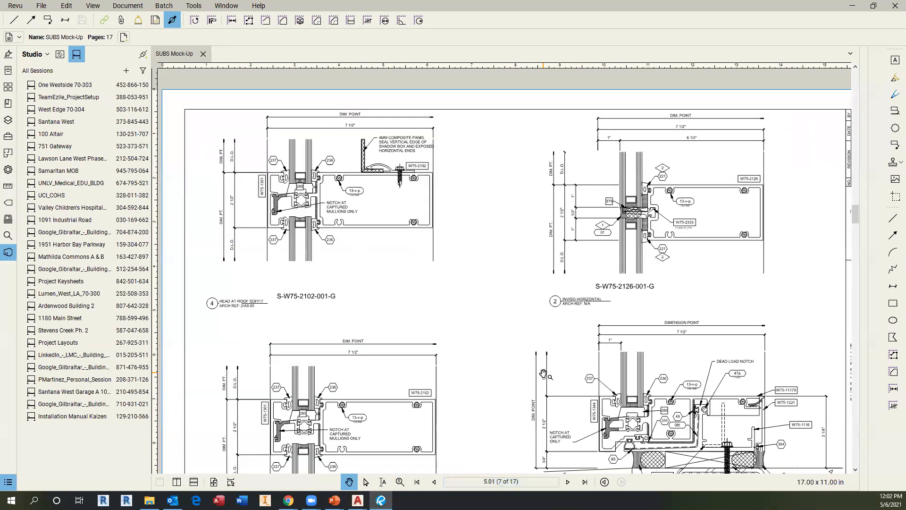
{"action": "left_click", "coordinate": [567, 484]}
{"action": "left_click", "coordinate": [568, 483]}
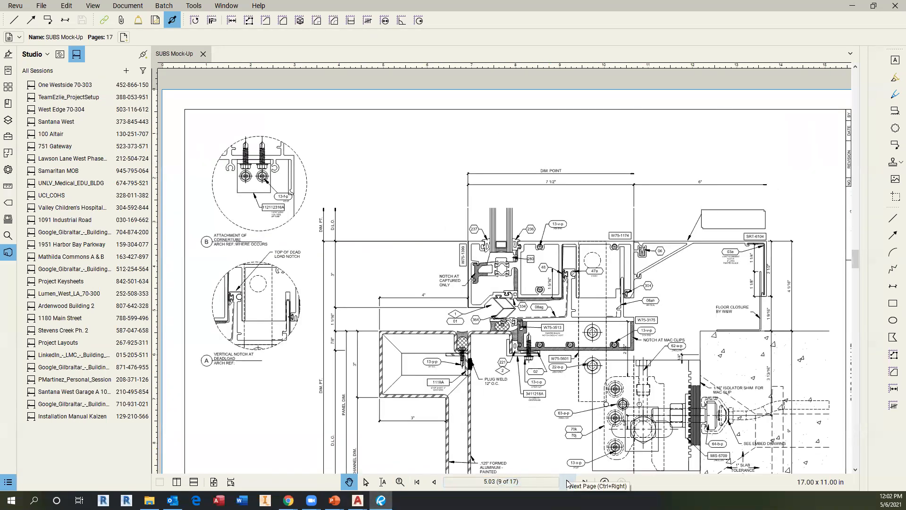
{"action": "left_click", "coordinate": [568, 482]}
{"action": "scroll", "coordinate": [598, 356], "scroll_direction": "up", "scroll_amount": 2}
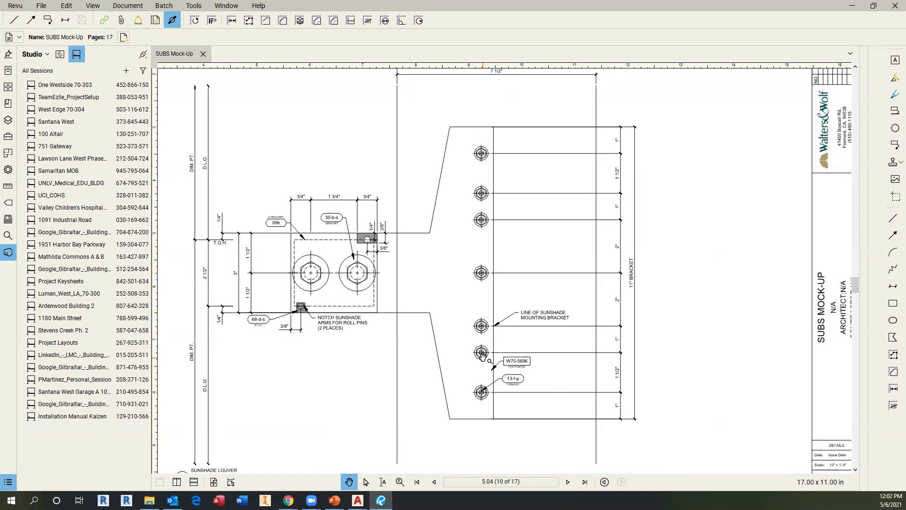
{"action": "left_click", "coordinate": [852, 6]}
Step: Change the viewport's visual style to Wireframe with the view zoomed on the extruded hole cylinder
{"action": "scroll", "coordinate": [412, 179], "scroll_direction": "up", "scroll_amount": 4}
{"action": "scroll", "coordinate": [378, 166], "scroll_direction": "up", "scroll_amount": 2}
{"action": "left_click", "coordinate": [369, 158]}
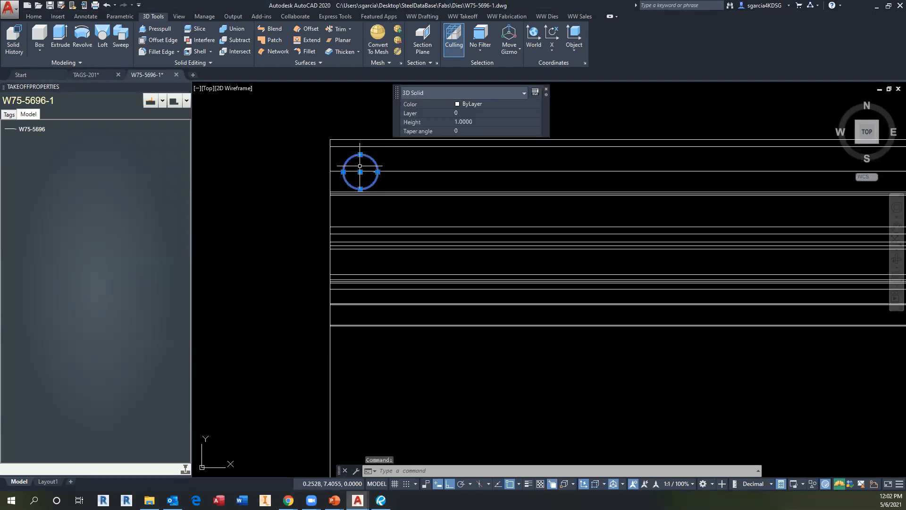
{"action": "left_click", "coordinate": [238, 89]}
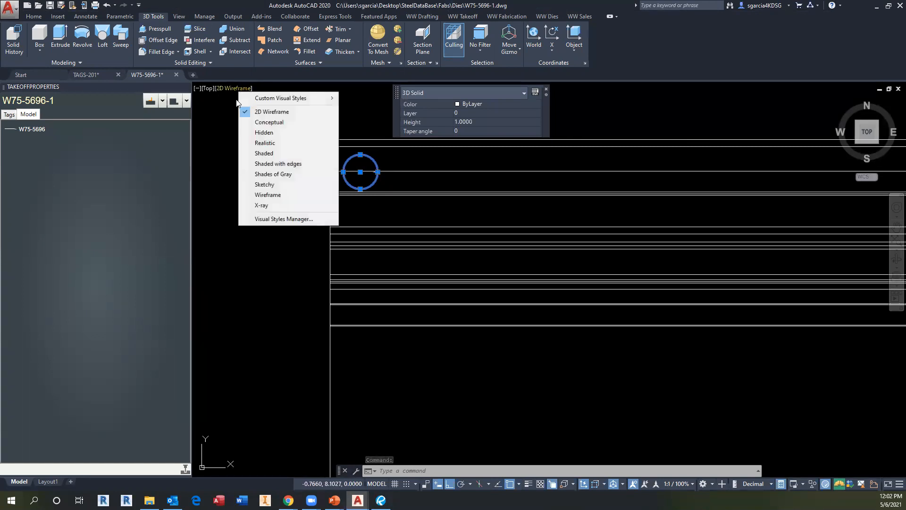
{"action": "left_click", "coordinate": [269, 195]}
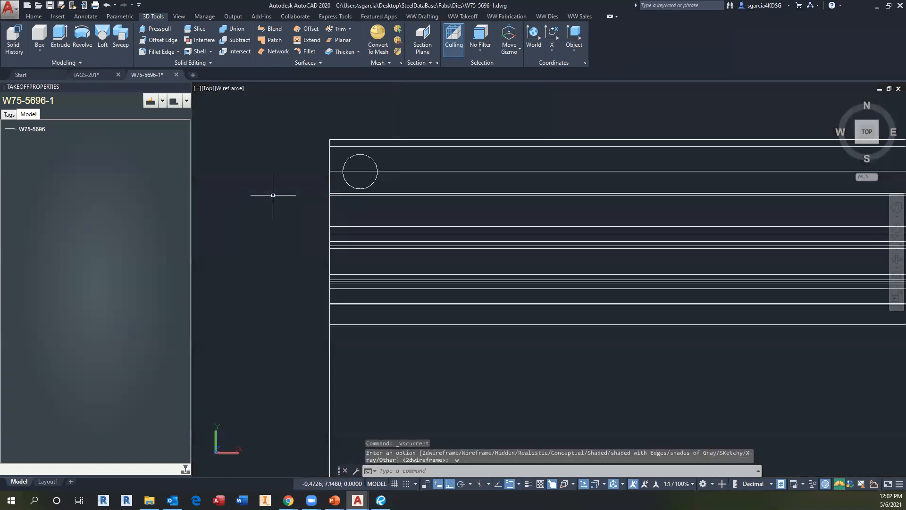
Step: Move the hole cylinder along Y onto the part's groove centreline, and along X so its centre sits on the end edge
{"action": "left_click", "coordinate": [346, 157]}
{"action": "left_click", "coordinate": [349, 155]}
{"action": "left_click", "coordinate": [355, 155]}
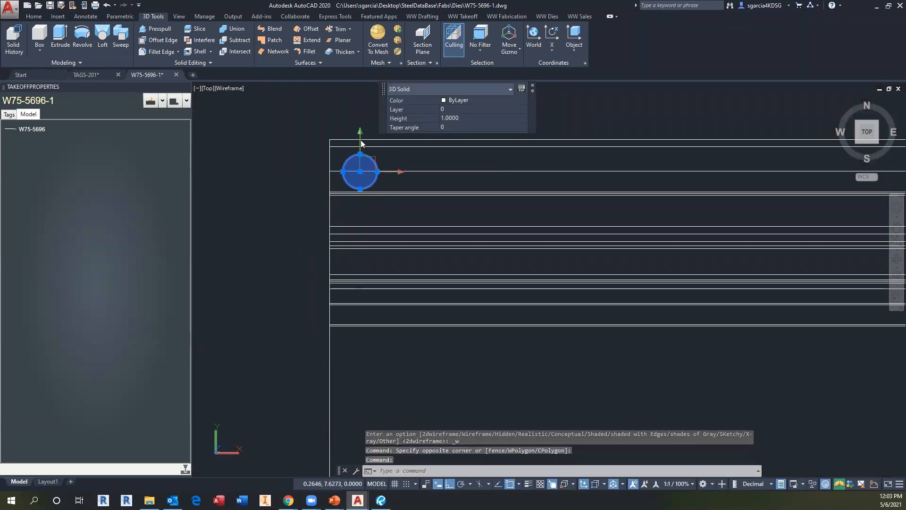
{"action": "left_click", "coordinate": [361, 143]}
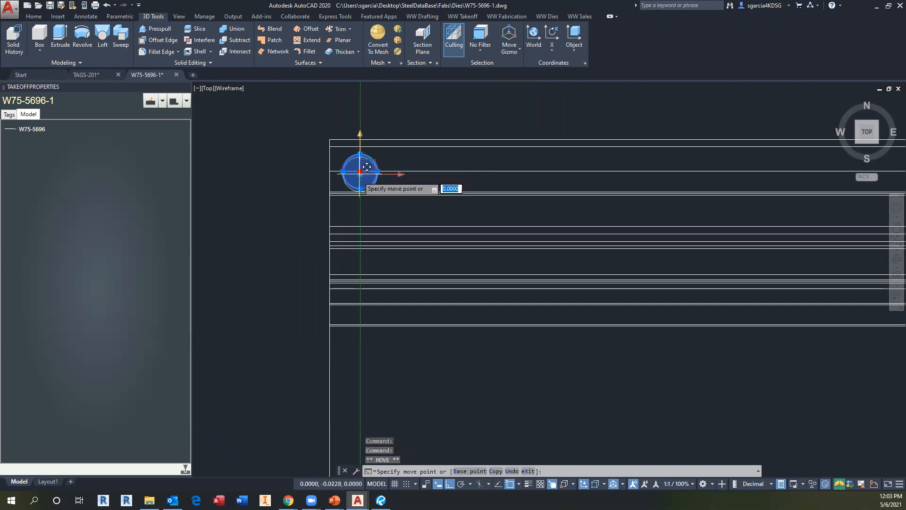
{"action": "scroll", "coordinate": [361, 151], "scroll_direction": "up", "scroll_amount": 7}
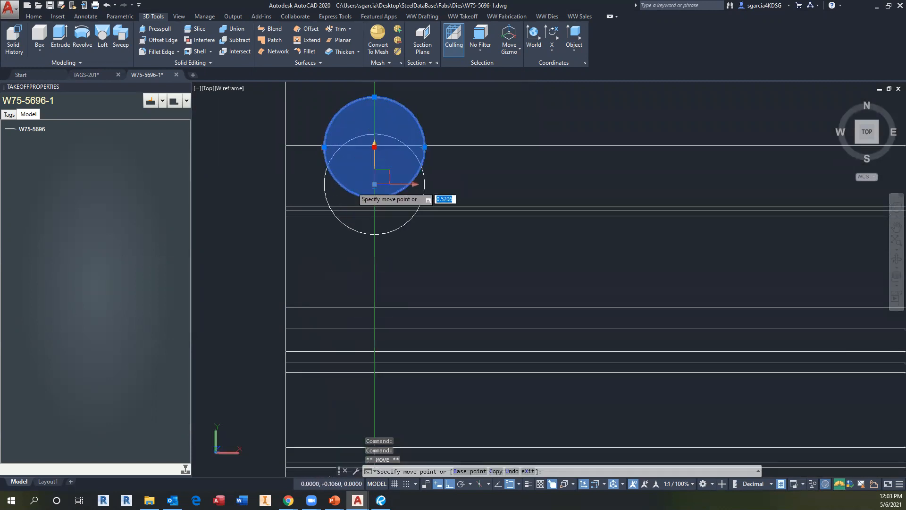
{"action": "middle_click_drag", "start_coordinate": [294, 196], "coordinate": [375, 177]}
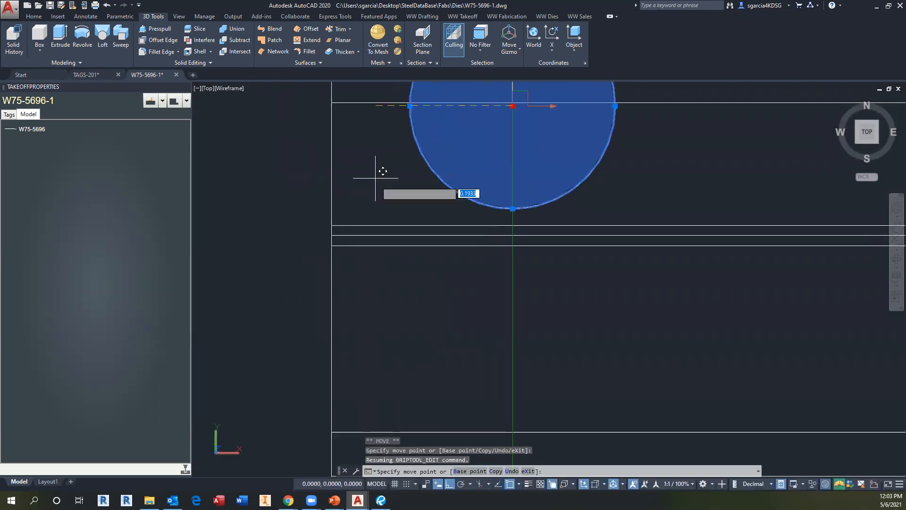
{"action": "left_click", "coordinate": [332, 235]}
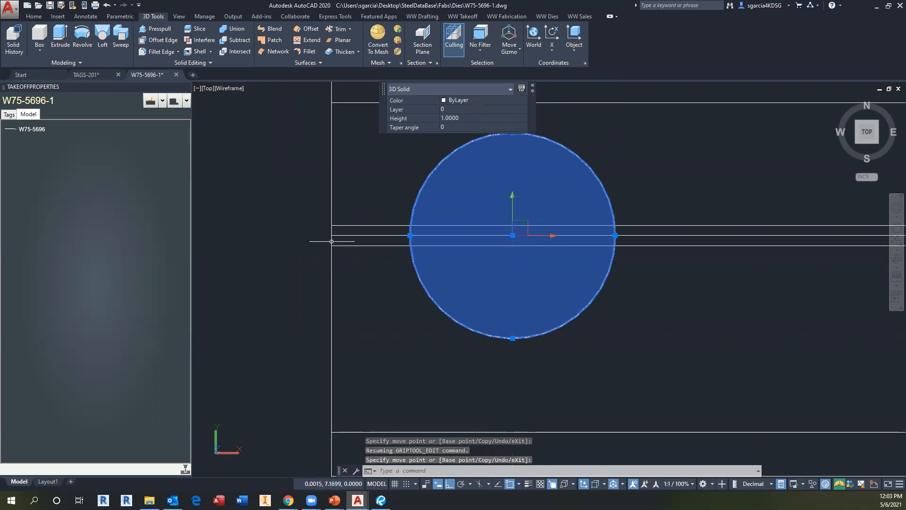
{"action": "left_click", "coordinate": [552, 235]}
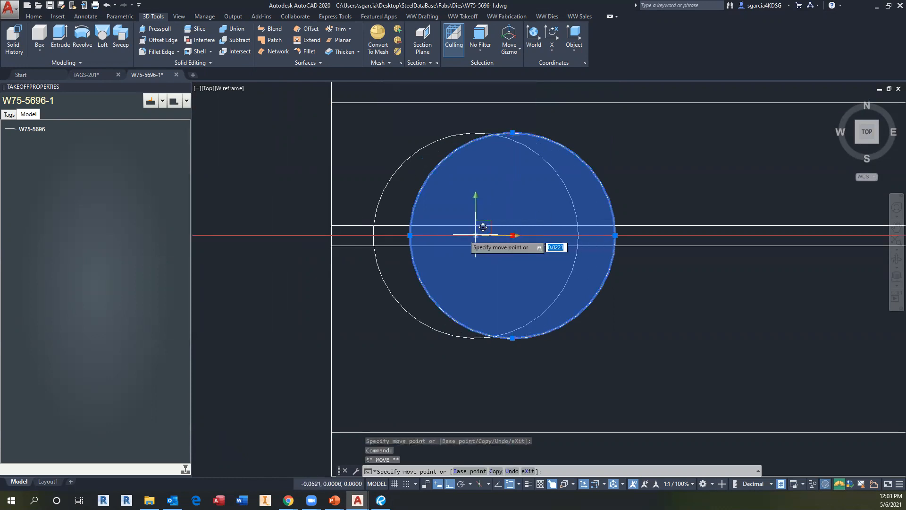
{"action": "left_click", "coordinate": [332, 231]}
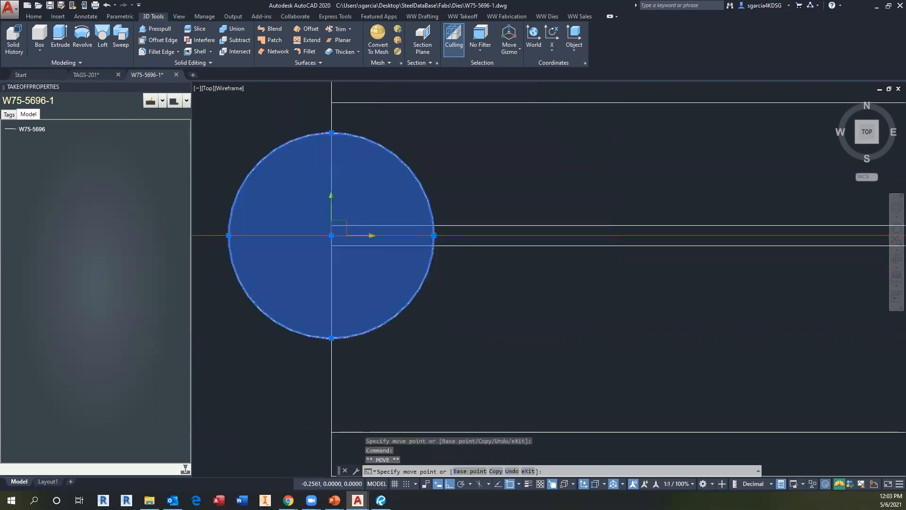
Step: Check the cylinder's alignment with the V-groove in the part's left side view, and return to the top view
{"action": "left_click", "coordinate": [848, 133]}
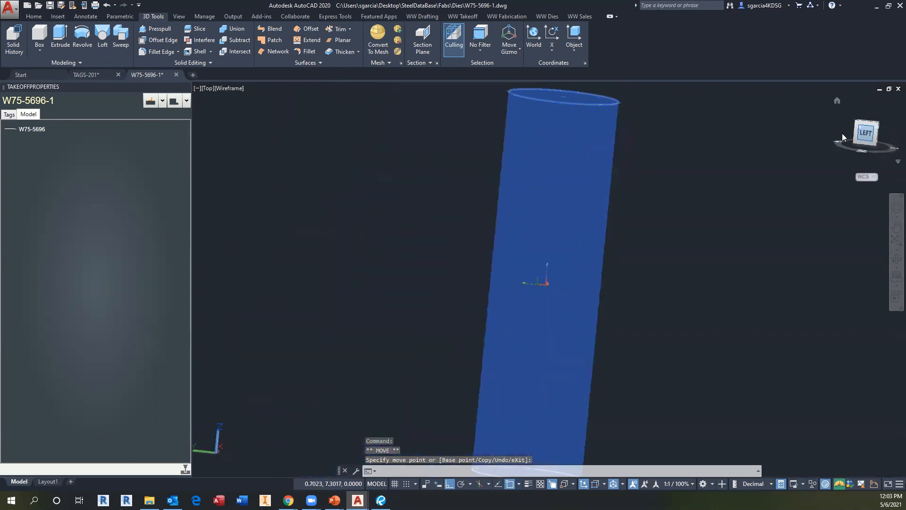
{"action": "scroll", "coordinate": [501, 257], "scroll_direction": "down", "scroll_amount": 3}
{"action": "scroll", "coordinate": [542, 202], "scroll_direction": "up", "scroll_amount": 5}
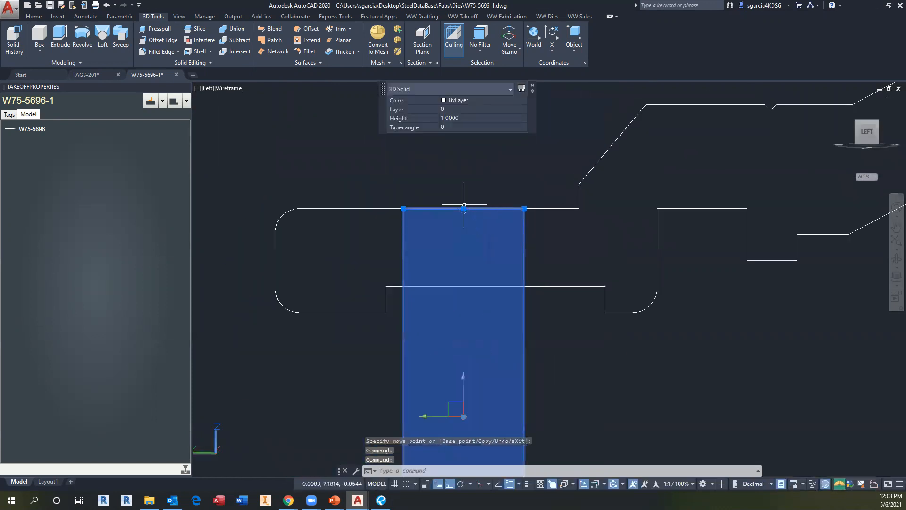
{"action": "scroll", "coordinate": [465, 209], "scroll_direction": "up", "scroll_amount": 7}
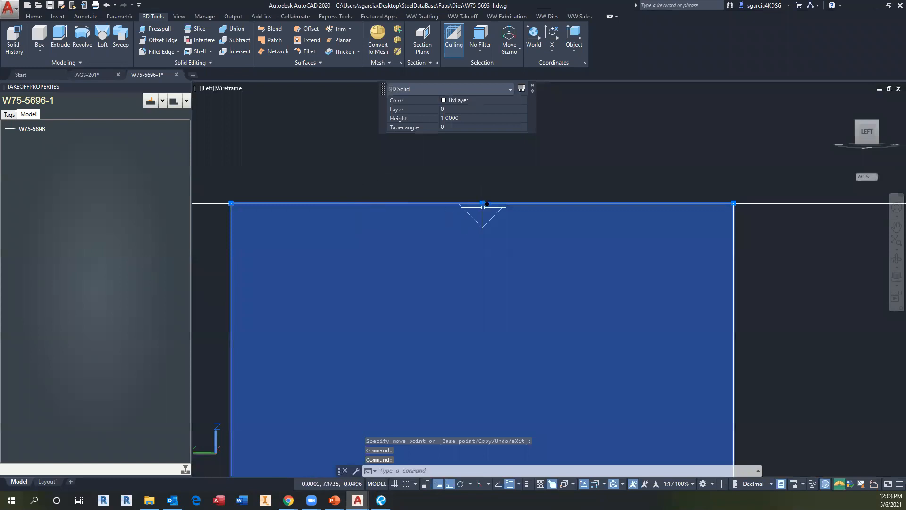
{"action": "left_click", "coordinate": [591, 223]}
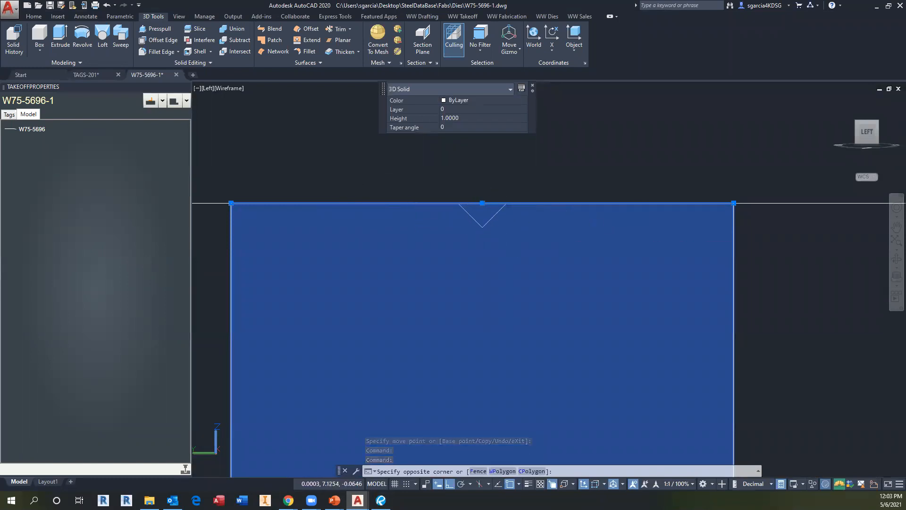
{"action": "left_click", "coordinate": [577, 225]}
{"action": "scroll", "coordinate": [579, 233], "scroll_direction": "down", "scroll_amount": 5}
{"action": "left_click", "coordinate": [868, 115]}
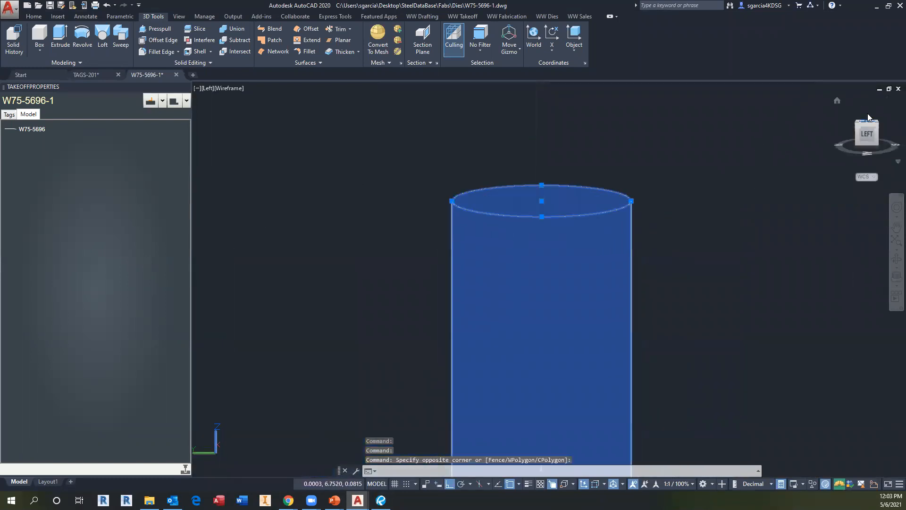
{"action": "left_click", "coordinate": [895, 114]}
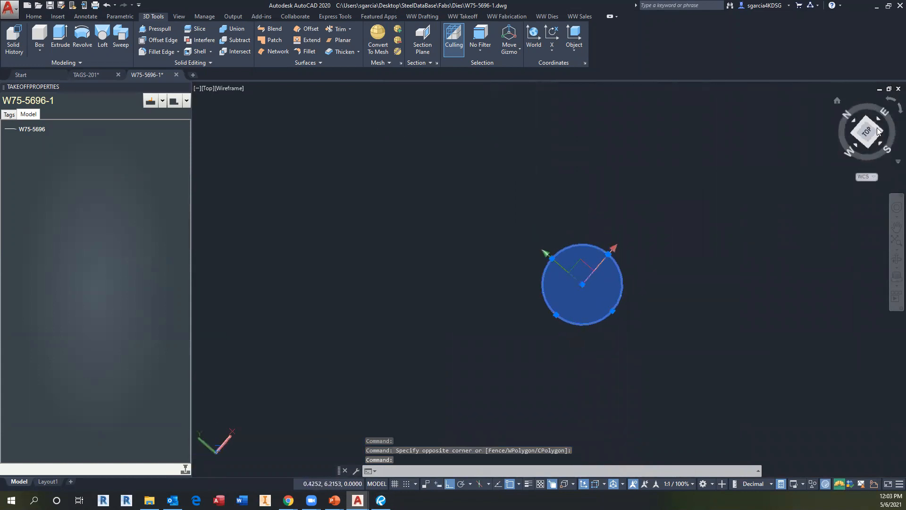
Step: Move the hole cylinder 1 along the X axis, inward from the part's end
{"action": "scroll", "coordinate": [755, 161], "scroll_direction": "down", "scroll_amount": 7}
{"action": "middle_click_drag", "start_coordinate": [688, 235], "coordinate": [374, 258]}
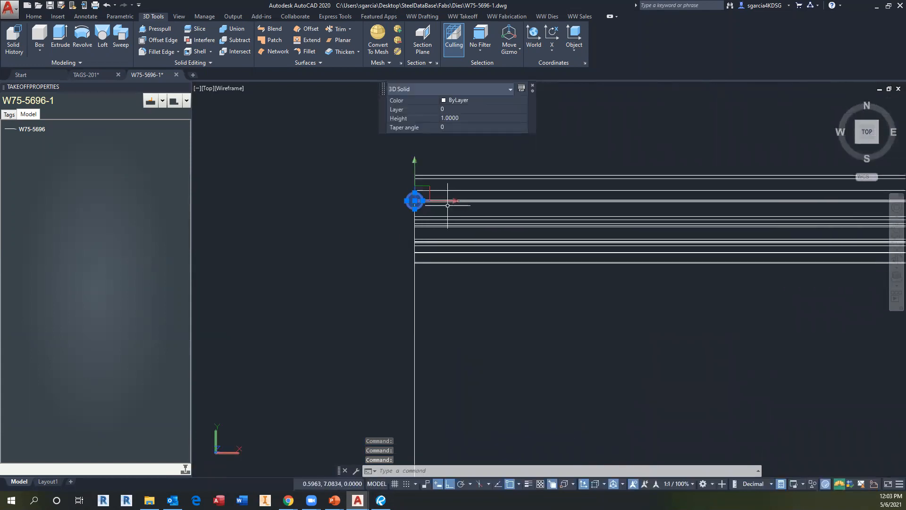
{"action": "left_click", "coordinate": [455, 202]}
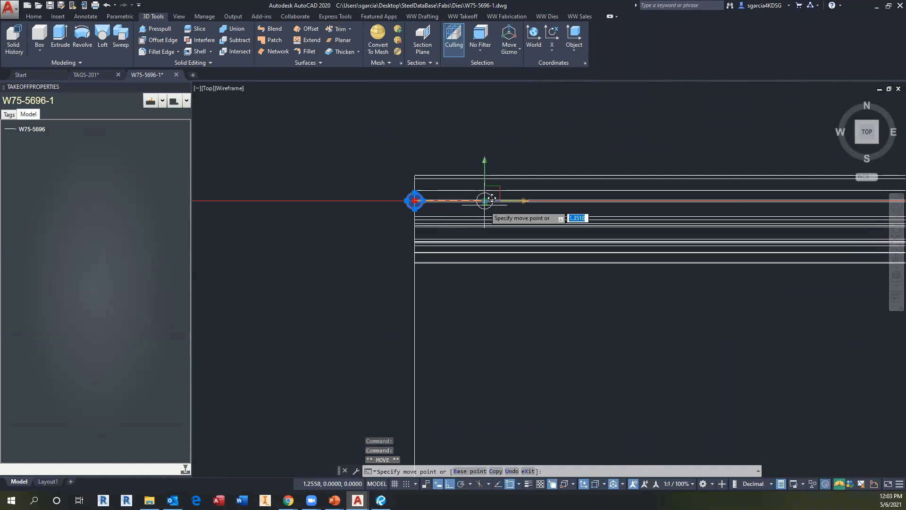
{"action": "type", "text": "1"}
{"action": "key", "text": "Return"}
{"action": "key", "text": "Escape"}
Step: Notch the W75-5696 extrusion with the hole cylinder, adding the notch to the fab template and BIM model
{"action": "mouse_move", "coordinate": [547, 182]}
{"action": "middle_mouse_down"}
{"action": "mouse_move", "coordinate": [448, 174]}
{"action": "mouse_move", "coordinate": [371, 146]}
{"action": "middle_mouse_up"}
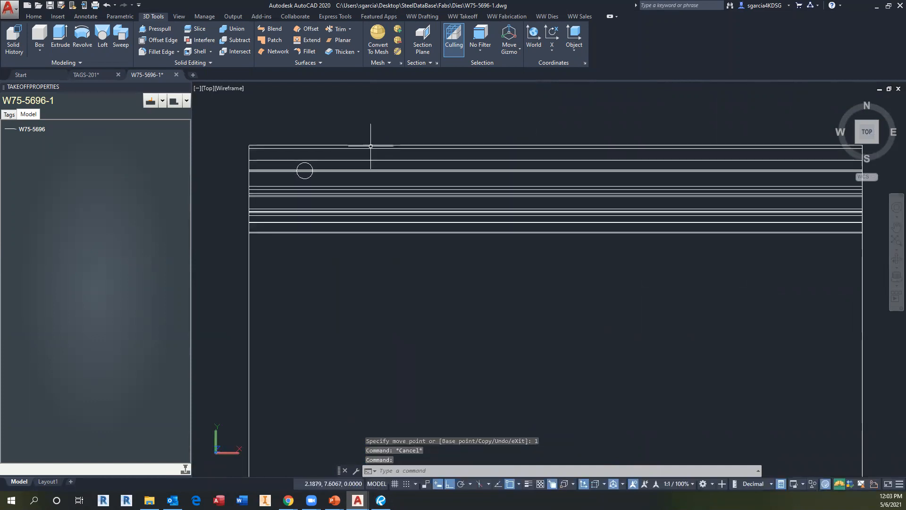
{"action": "left_click", "coordinate": [172, 104]}
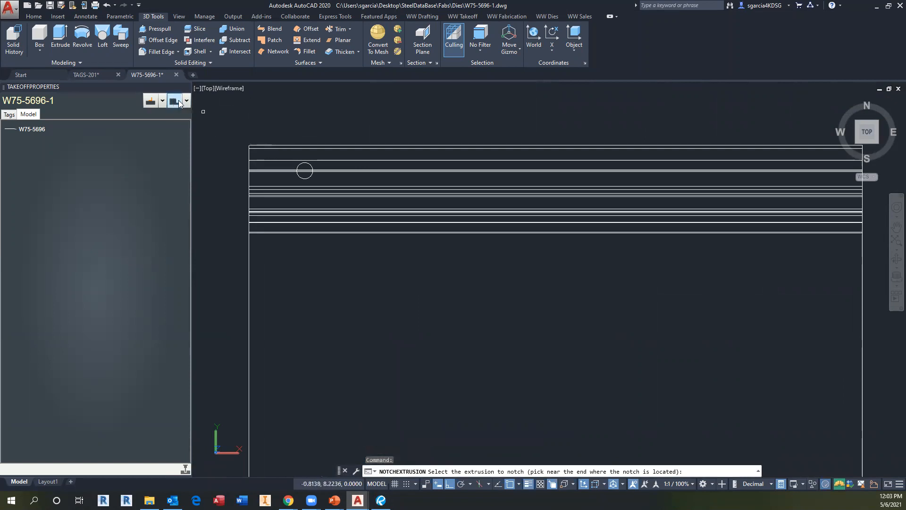
{"action": "left_click", "coordinate": [302, 145]}
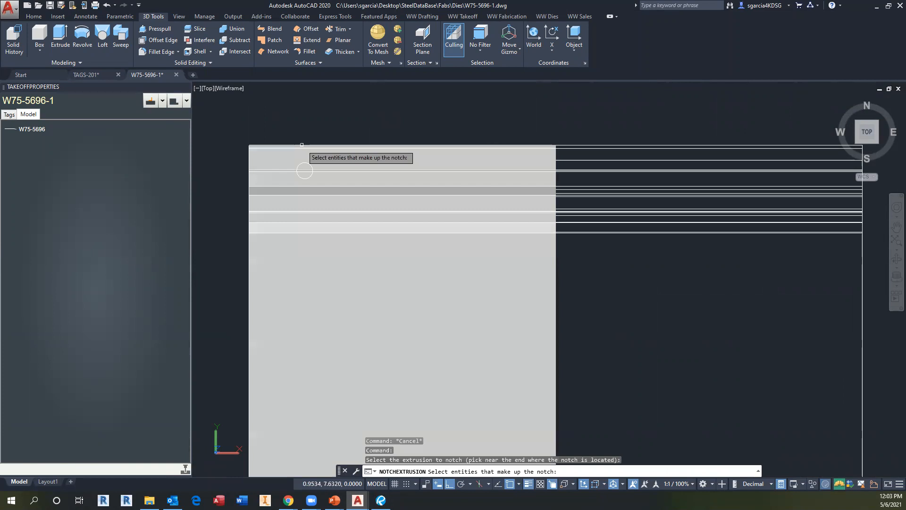
{"action": "left_click", "coordinate": [305, 171]}
{"action": "right_click", "coordinate": [304, 170]}
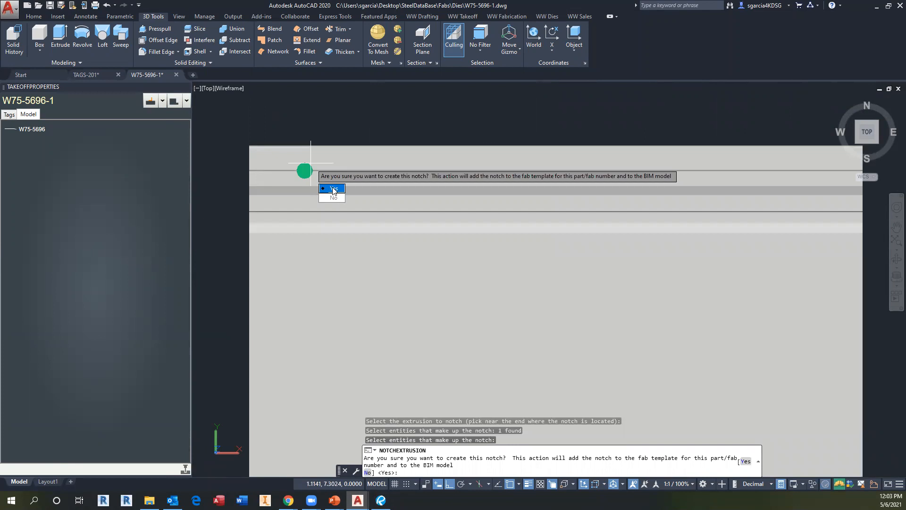
{"action": "type", "text": "Y"}
{"action": "key", "text": "Return"}
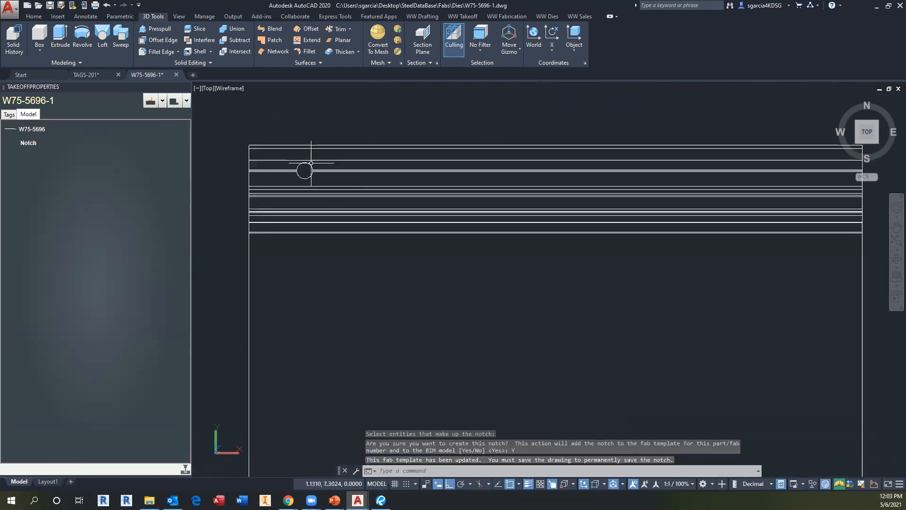
Step: Change the viewport's visual style to X-ray
{"action": "left_click", "coordinate": [219, 87]}
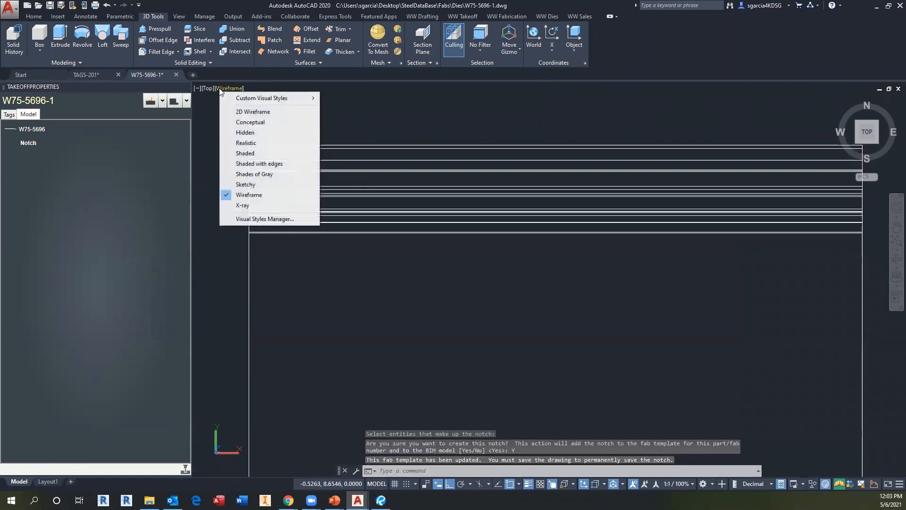
{"action": "left_click", "coordinate": [263, 207]}
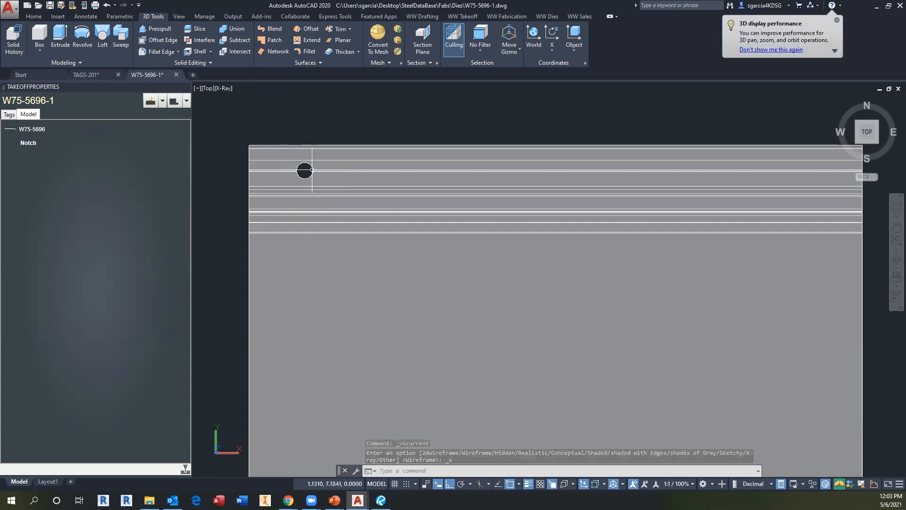
{"action": "middle_click_drag", "start_coordinate": [537, 236], "coordinate": [533, 235]}
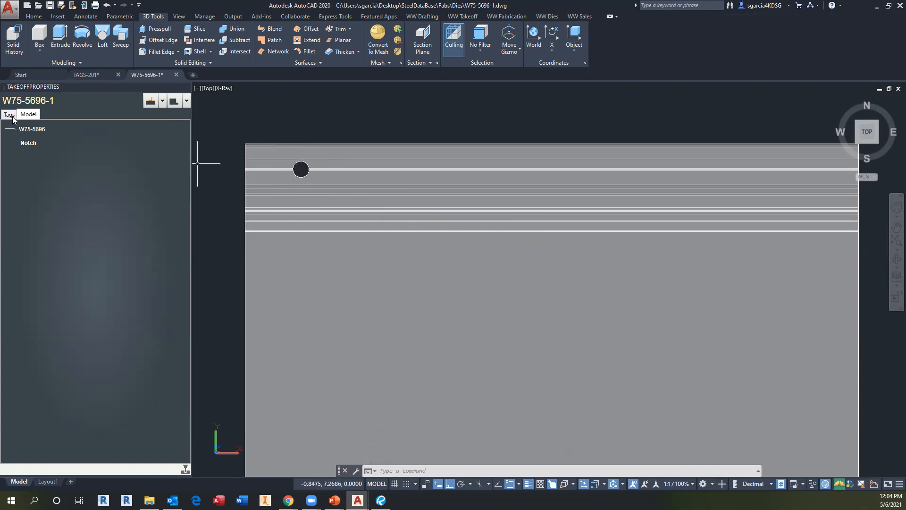
Step: Paste a mirrored copy of the notch onto the opposite end of W75-5696 and refresh the part's notch list
{"action": "right_click", "coordinate": [25, 144]}
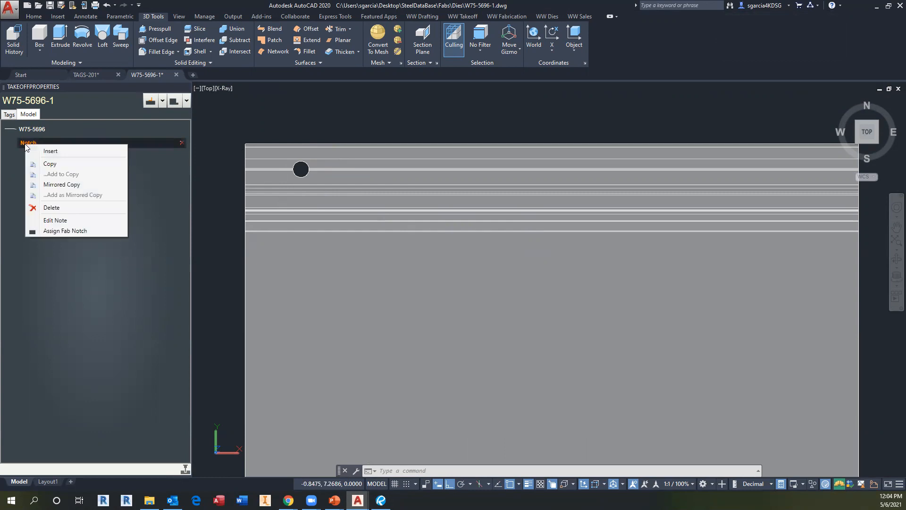
{"action": "left_click", "coordinate": [60, 186]}
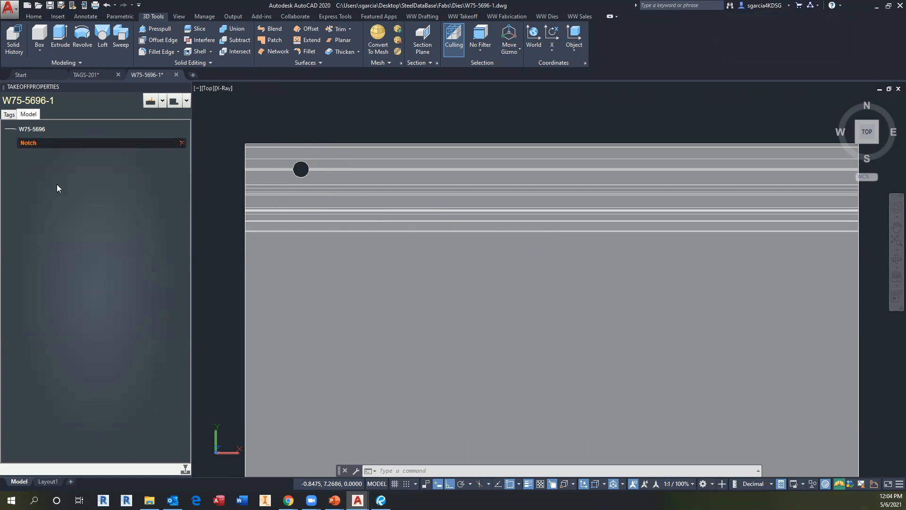
{"action": "left_click", "coordinate": [28, 131]}
{"action": "right_click", "coordinate": [29, 131]}
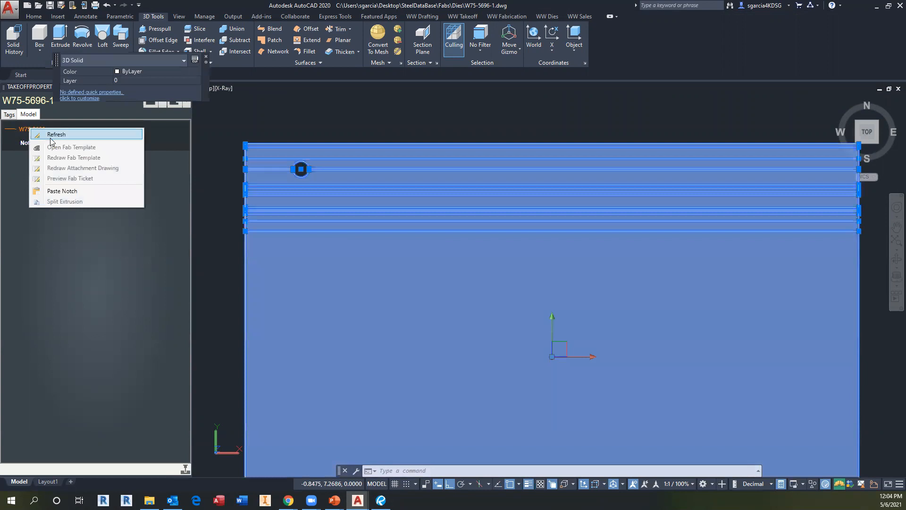
{"action": "left_click", "coordinate": [55, 191]}
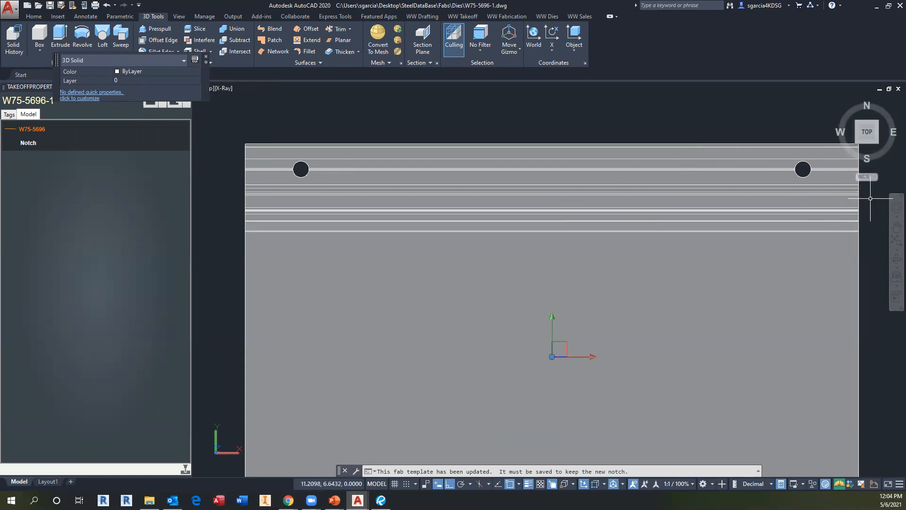
{"action": "key", "text": "Escape"}
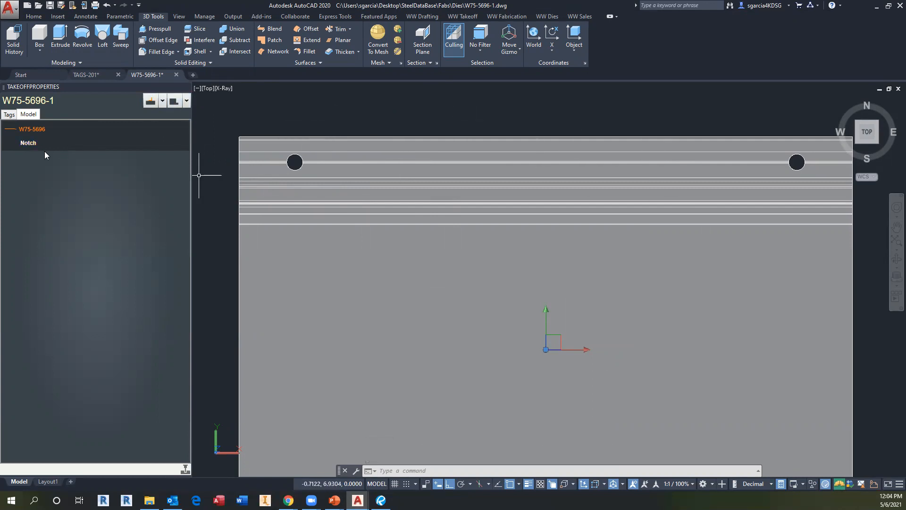
{"action": "right_click", "coordinate": [30, 129]}
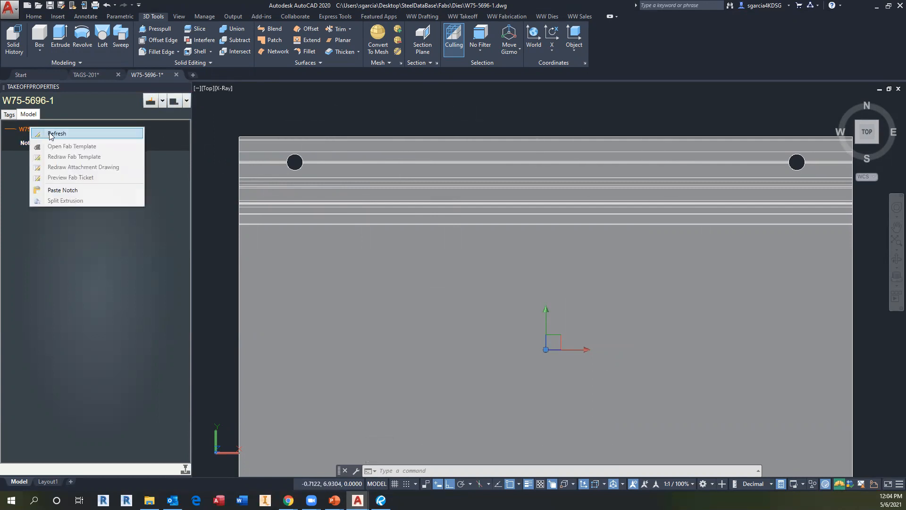
{"action": "left_click", "coordinate": [50, 135]}
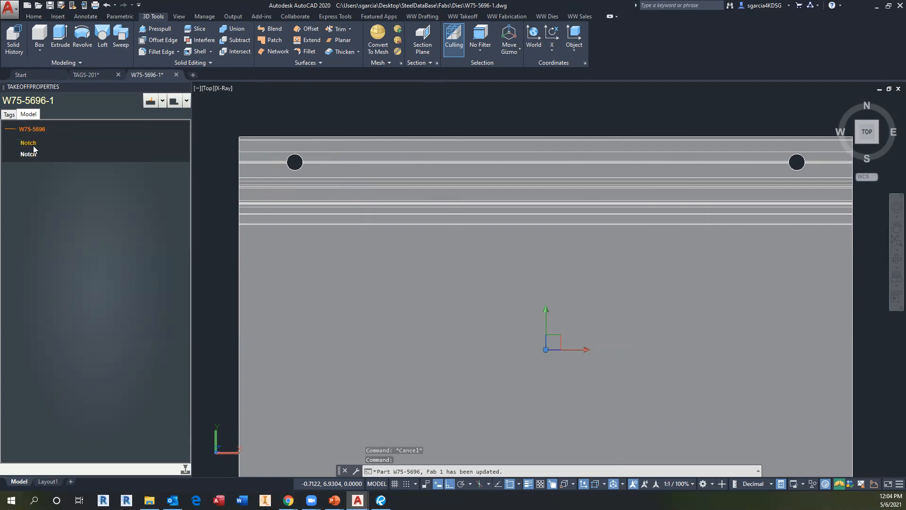
Step: Add the note 0.290" to the first notch and 0.290 to the mirrored notch of W75-5696
{"action": "left_click", "coordinate": [46, 143]}
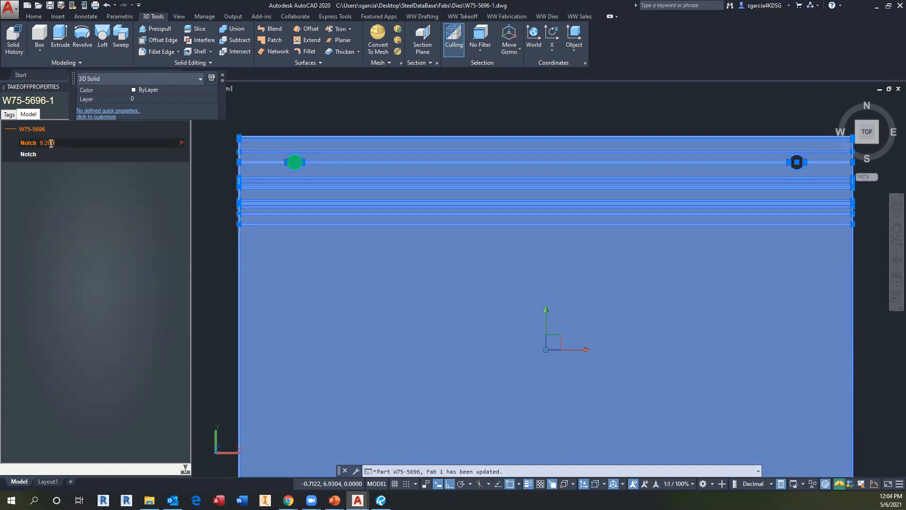
{"action": "left_click", "coordinate": [52, 152]}
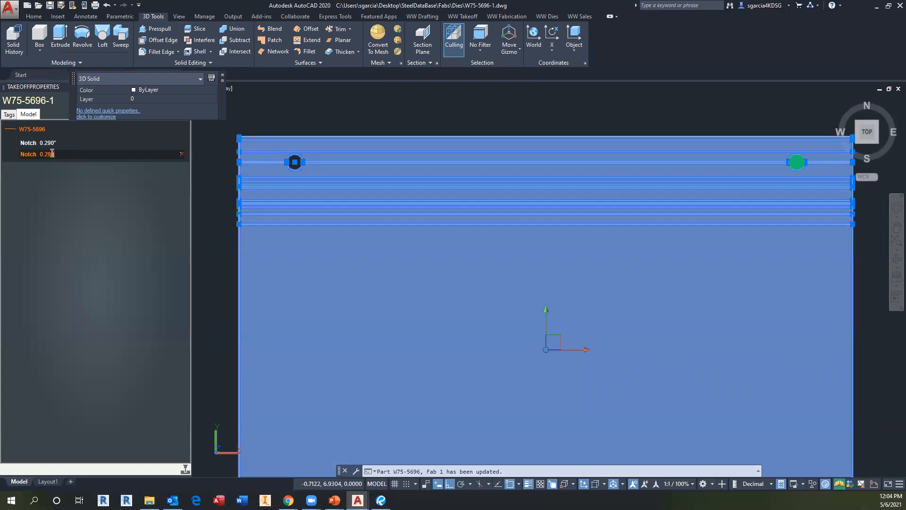
{"action": "left_click", "coordinate": [68, 142]}
{"action": "middle_click_drag", "start_coordinate": [372, 121], "coordinate": [406, 141]}
{"action": "key", "text": "Escape"}
{"action": "middle_click_drag", "start_coordinate": [494, 152], "coordinate": [473, 146]}
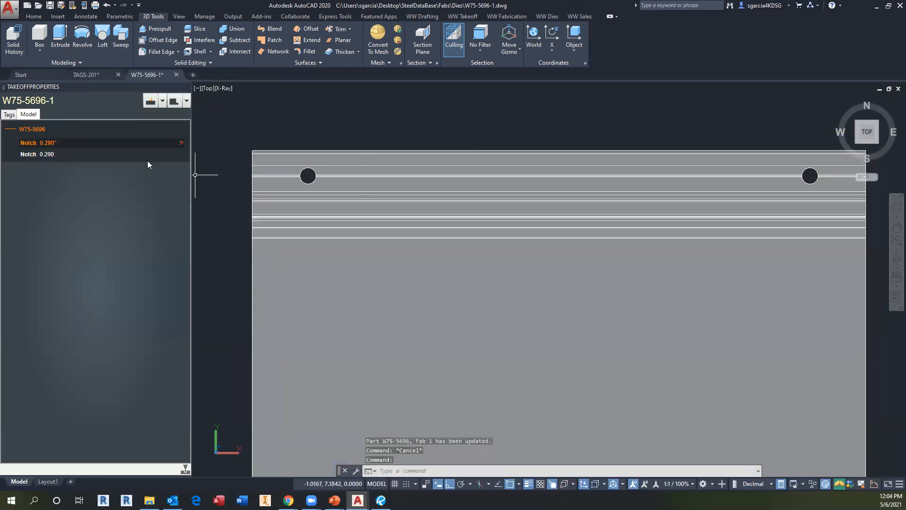
Step: Insert the first notch's cylinder solid into the model at its hole
{"action": "right_click", "coordinate": [32, 145]}
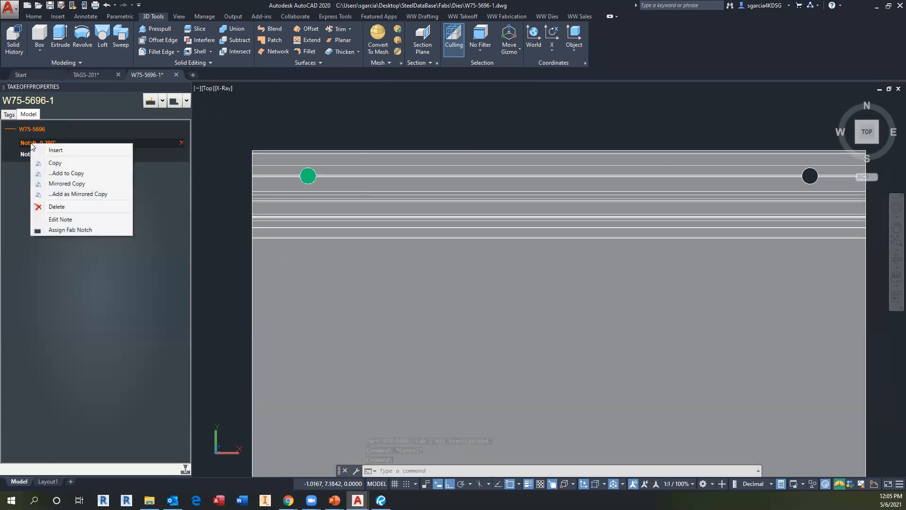
{"action": "left_click", "coordinate": [55, 151]}
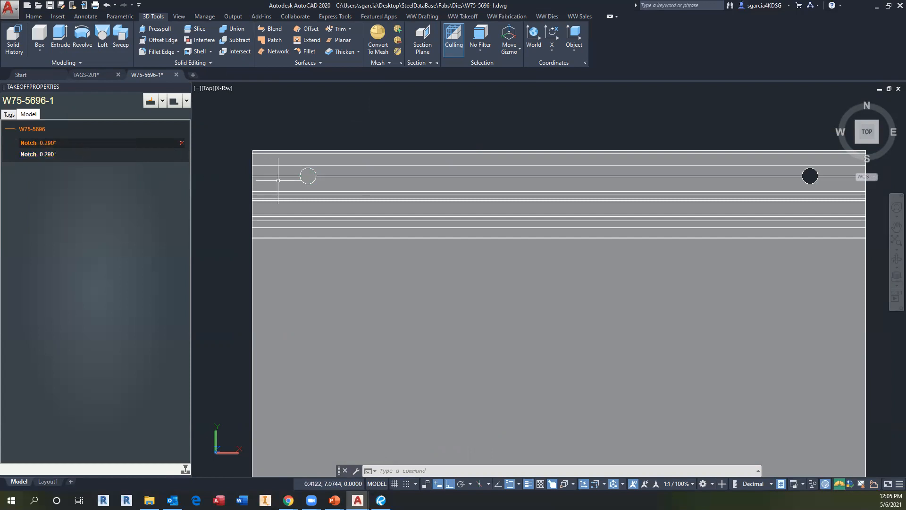
Step: Move the cylinder solid at the first hole 1.5 along the X axis toward the opposite end
{"action": "left_click", "coordinate": [307, 173]}
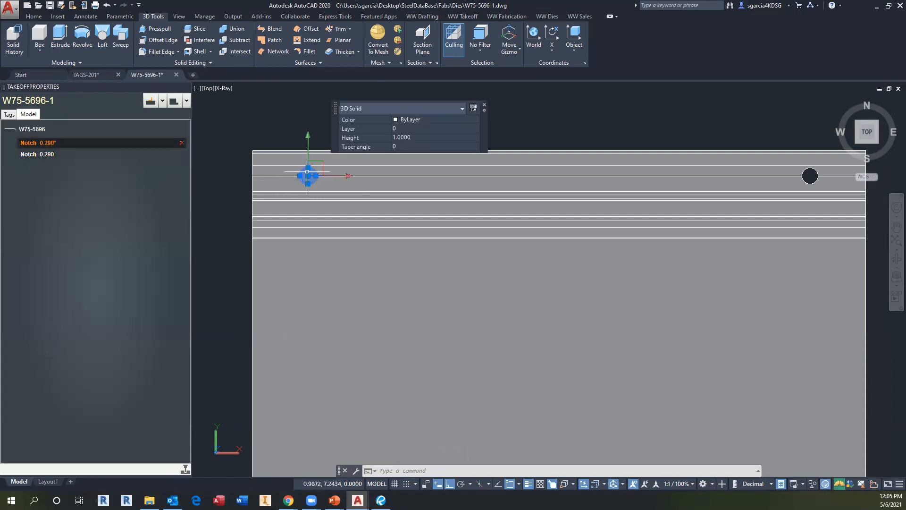
{"action": "left_click", "coordinate": [345, 175]}
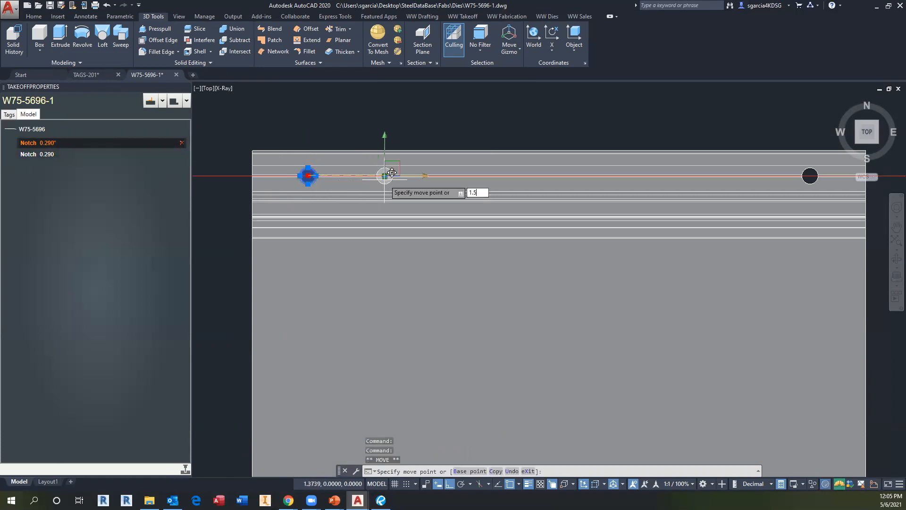
{"action": "key", "text": "Return"}
{"action": "middle_click_drag", "start_coordinate": [380, 214], "coordinate": [354, 219]}
{"action": "key", "text": "Escape"}
Step: Notch the W75-5696 extrusion with the moved cylinder and accept adding the notch to the fab template
{"action": "left_click", "coordinate": [179, 103]}
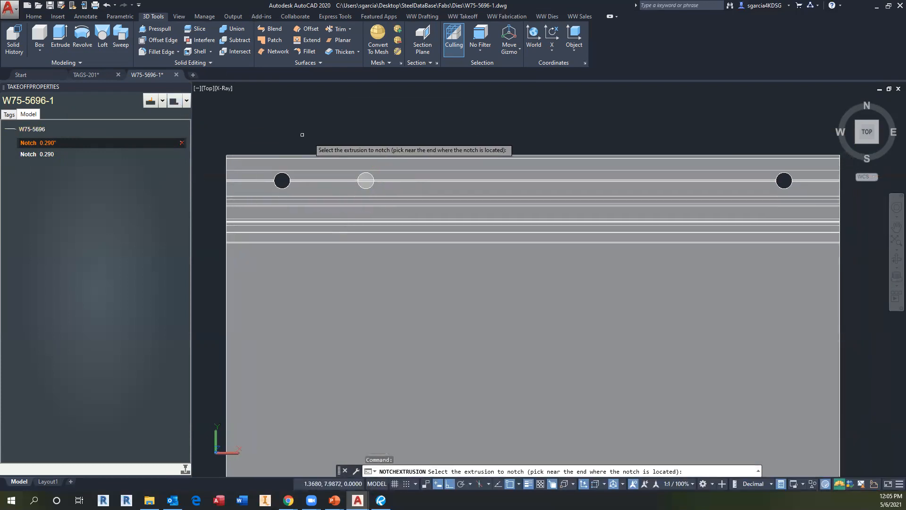
{"action": "left_click", "coordinate": [335, 154]}
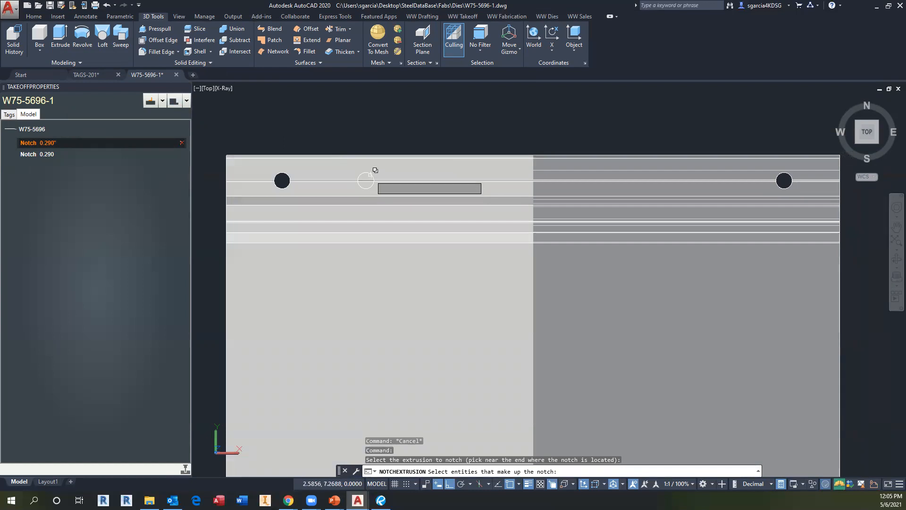
{"action": "left_click", "coordinate": [375, 174]}
{"action": "left_click", "coordinate": [423, 219]}
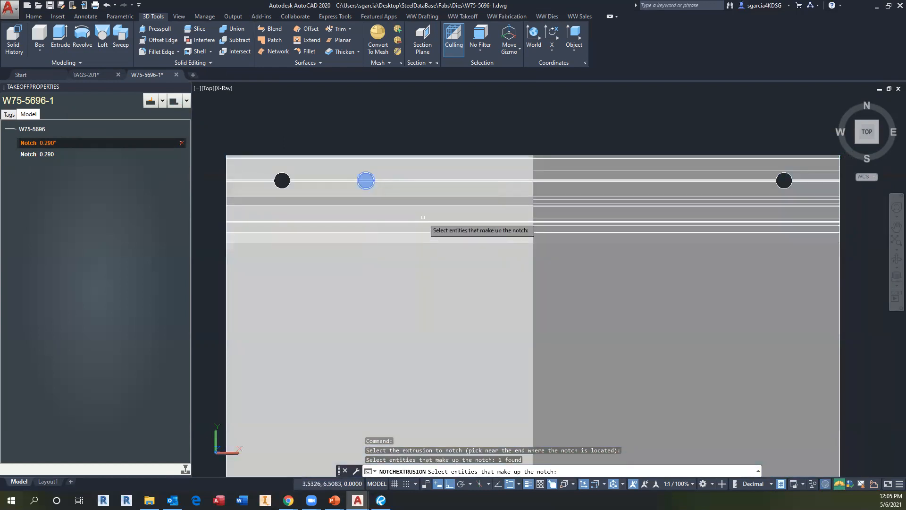
{"action": "key", "text": "Return"}
{"action": "type", "text": "Y"}
{"action": "key", "text": "Return"}
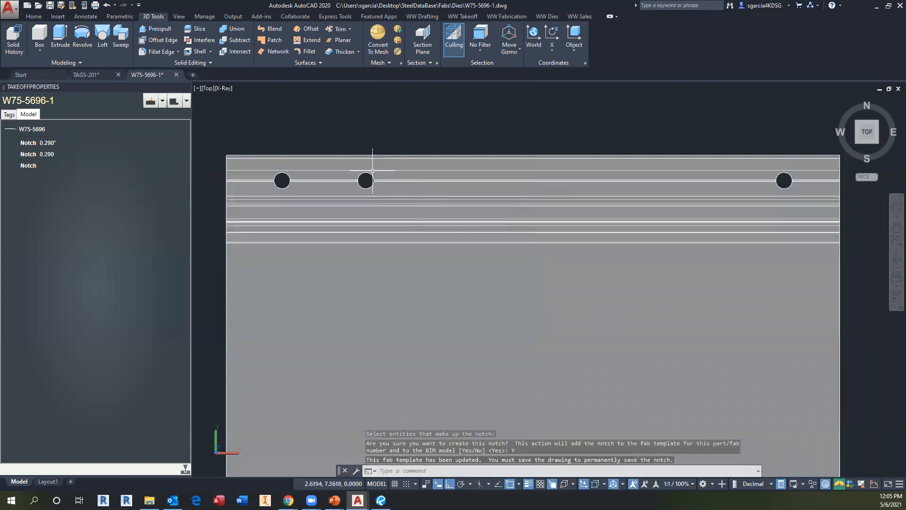
Step: Examine how the notched holes appear in the side and front views of Layout1
{"action": "left_click", "coordinate": [47, 481]}
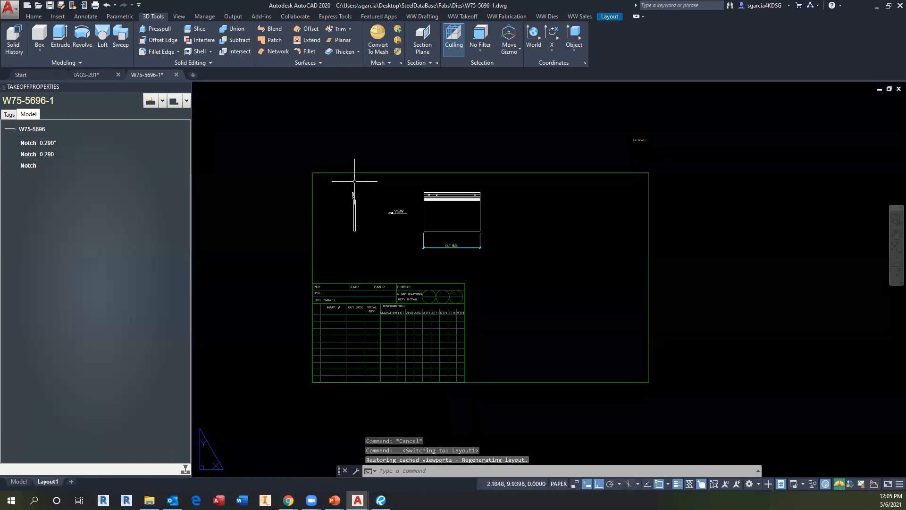
{"action": "scroll", "coordinate": [355, 189], "scroll_direction": "up", "scroll_amount": 12}
{"action": "scroll", "coordinate": [345, 277], "scroll_direction": "down", "scroll_amount": 8}
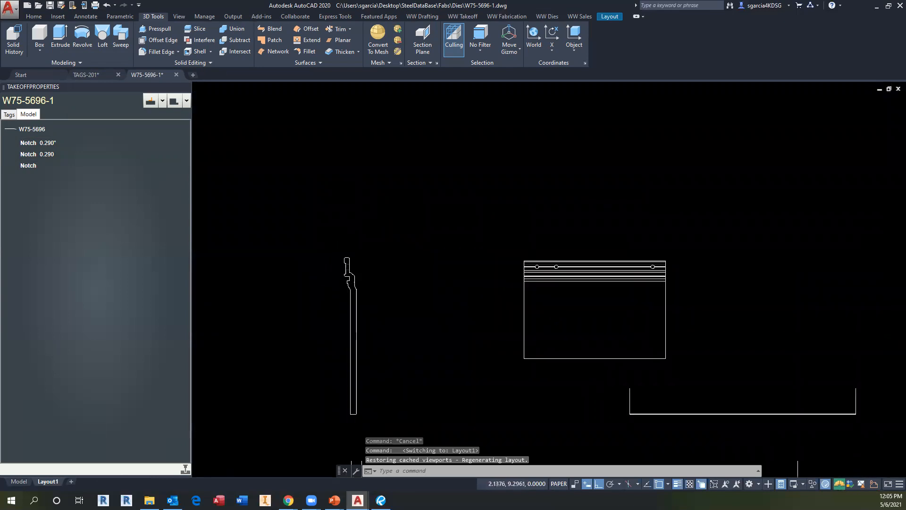
{"action": "scroll", "coordinate": [452, 271], "scroll_direction": "up", "scroll_amount": 3}
{"action": "scroll", "coordinate": [453, 270], "scroll_direction": "down", "scroll_amount": 3}
{"action": "scroll", "coordinate": [453, 270], "scroll_direction": "down", "scroll_amount": 1}
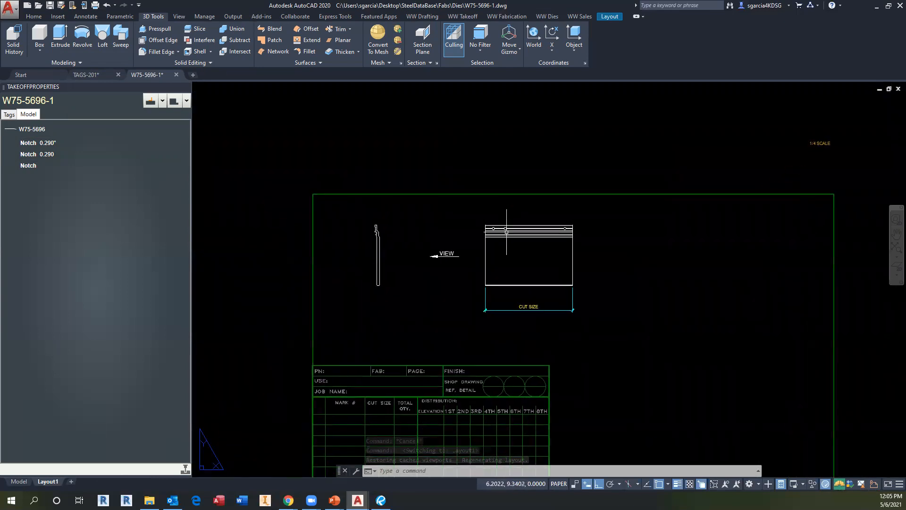
Step: Hatch the cylindrical face of the first hole in the 3D part with HATCHFACES and check it in the layout's side view
{"action": "left_click", "coordinate": [19, 481]}
{"action": "scroll", "coordinate": [315, 352], "scroll_direction": "down", "scroll_amount": 3}
{"action": "mouse_move", "coordinate": [324, 328]}
{"action": "middle_mouse_down", "text": "shift"}
{"action": "mouse_move", "coordinate": [307, 329]}
{"action": "mouse_move", "coordinate": [333, 294]}
{"action": "middle_mouse_up", "text": "shift"}
{"action": "scroll", "coordinate": [302, 327], "scroll_direction": "up", "scroll_amount": 2}
{"action": "key", "text": "Escape"}
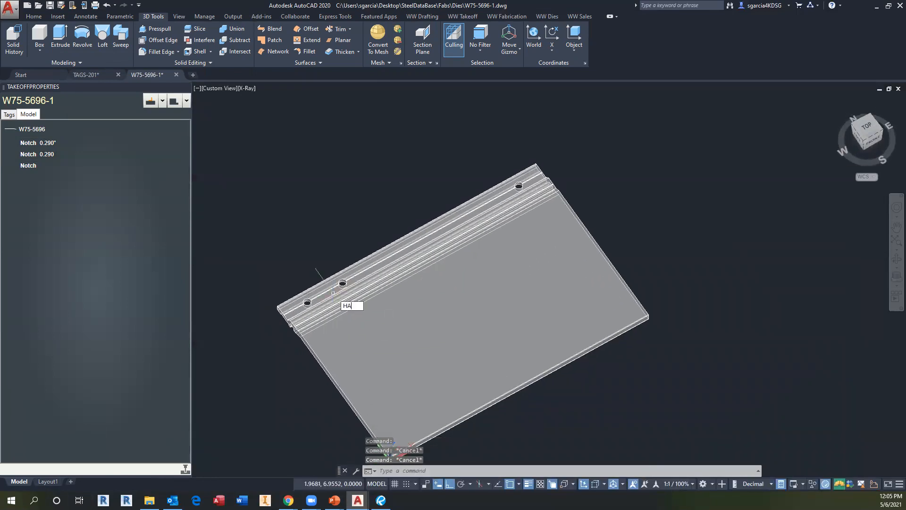
{"action": "type", "text": "HATC"}
{"action": "key", "text": "Down"}
{"action": "key", "text": "Return"}
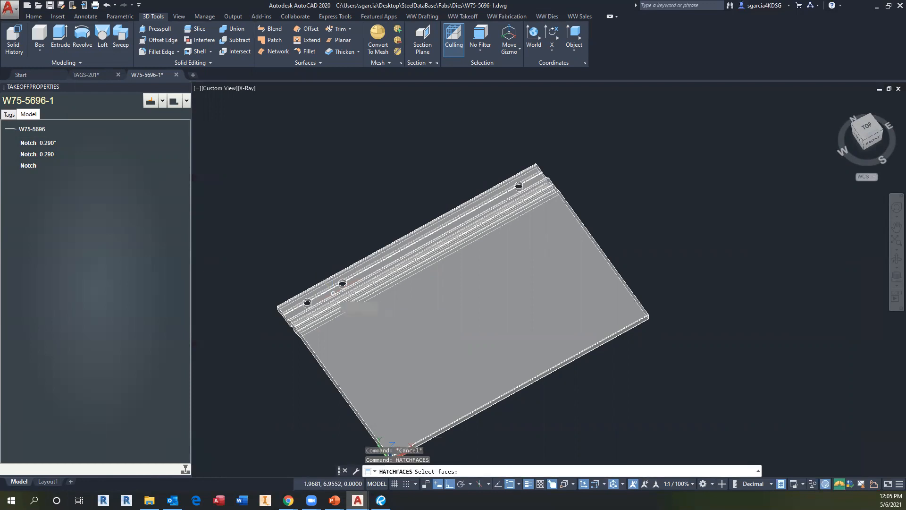
{"action": "scroll", "coordinate": [338, 288], "scroll_direction": "up", "scroll_amount": 5}
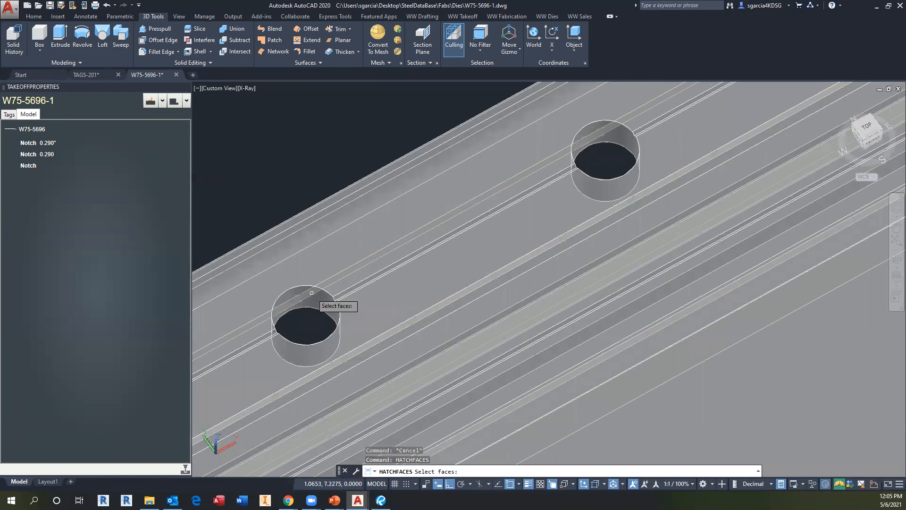
{"action": "left_click", "coordinate": [303, 285]}
{"action": "left_click", "coordinate": [349, 322]}
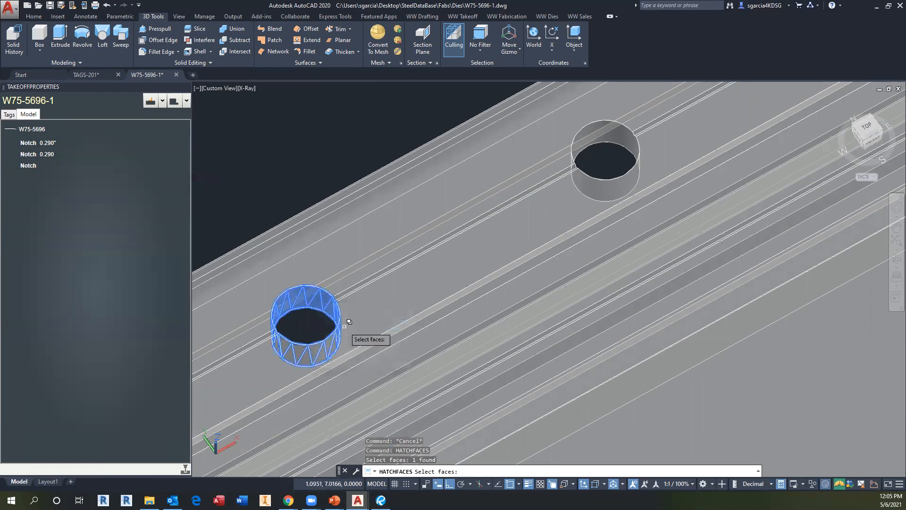
{"action": "key", "text": "Return"}
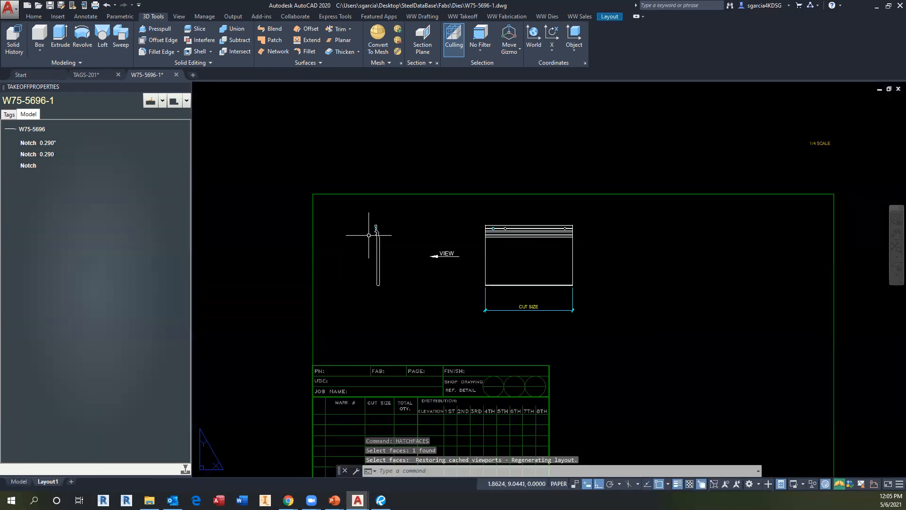
{"action": "scroll", "coordinate": [371, 231], "scroll_direction": "up", "scroll_amount": 10}
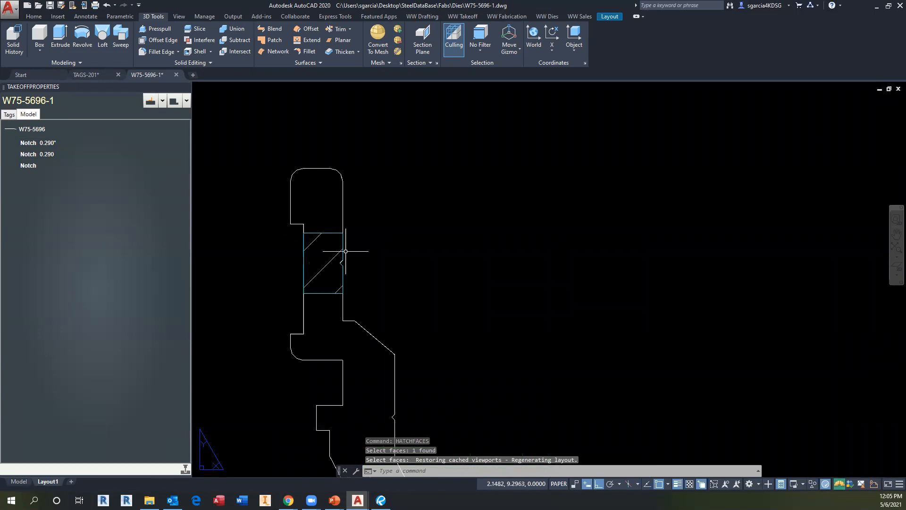
{"action": "scroll", "coordinate": [328, 260], "scroll_direction": "down", "scroll_amount": 7}
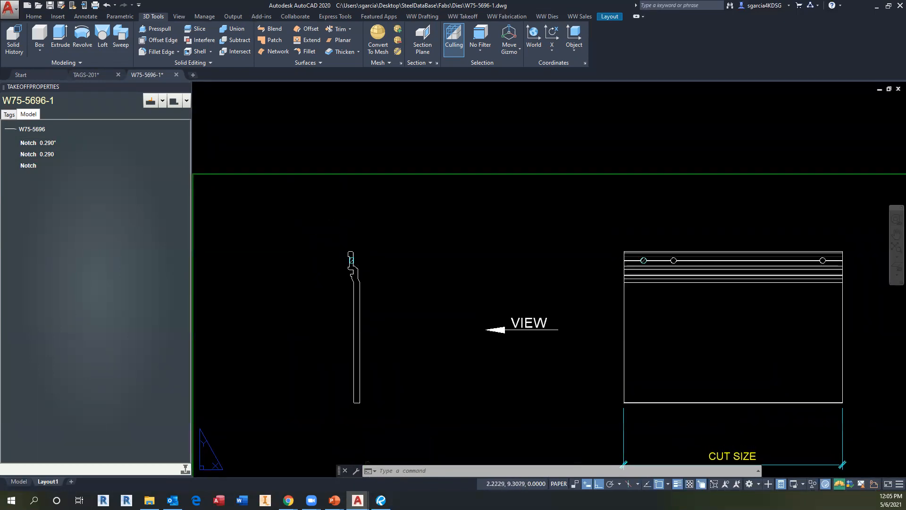
Step: Add a vertical linear dimension from the top of the side-view profile to the center of the hatched hole
{"action": "key", "text": "Escape"}
{"action": "key", "text": "Escape"}
{"action": "left_click", "coordinate": [422, 16]}
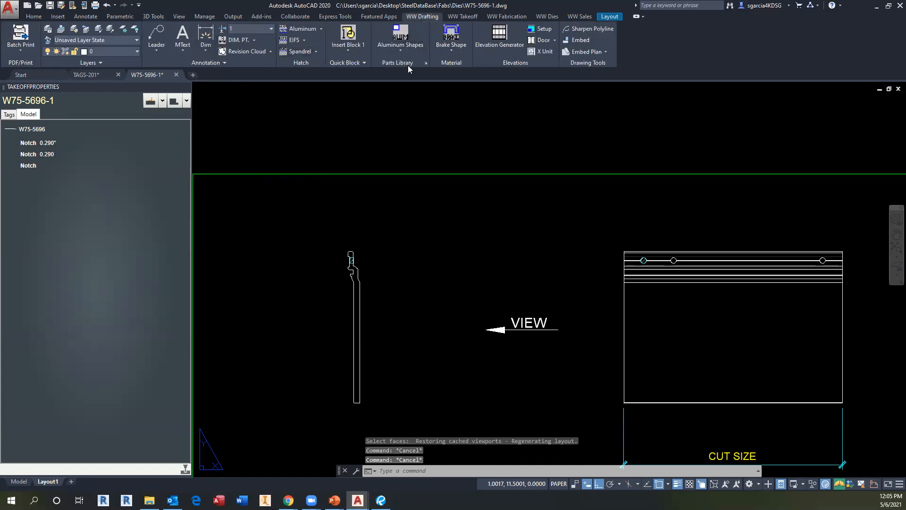
{"action": "left_click", "coordinate": [209, 52]}
{"action": "left_click", "coordinate": [219, 86]}
{"action": "scroll", "coordinate": [354, 259], "scroll_direction": "up", "scroll_amount": 8}
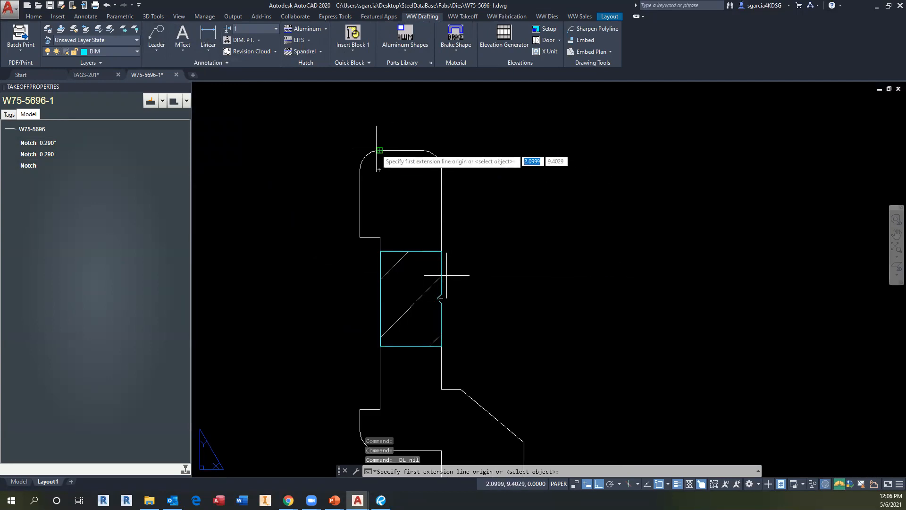
{"action": "left_click", "coordinate": [380, 169]}
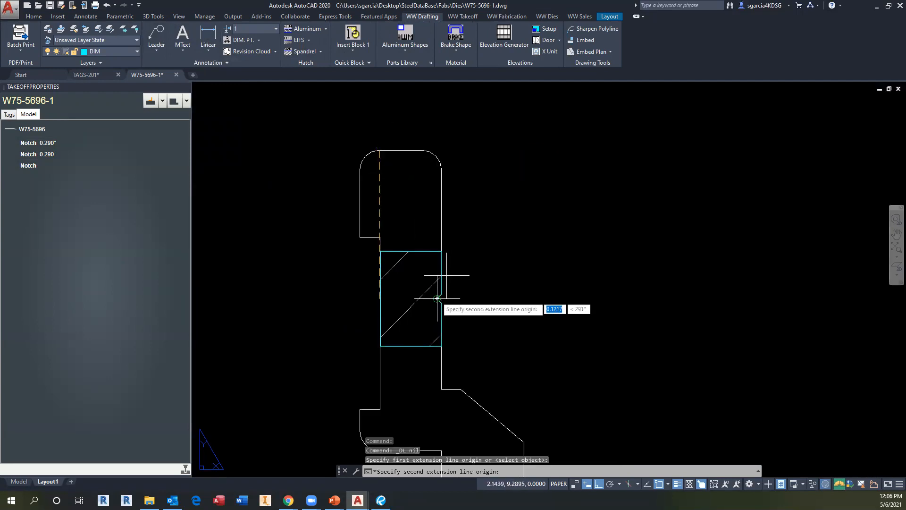
{"action": "left_click", "coordinate": [441, 298]}
{"action": "scroll", "coordinate": [442, 298], "scroll_direction": "down", "scroll_amount": 5}
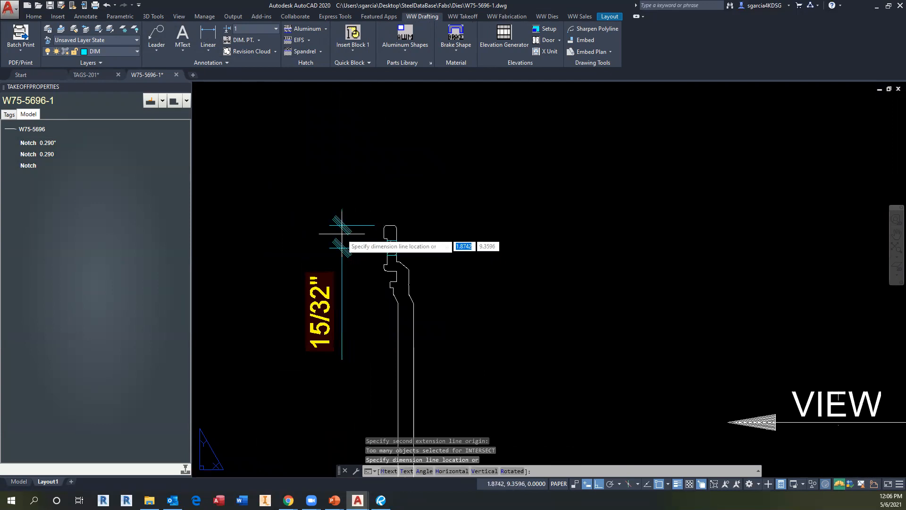
{"action": "left_click", "coordinate": [343, 234]}
Step: Reposition the hole dimension's text above its extension lines in the side view
{"action": "left_click", "coordinate": [342, 264]}
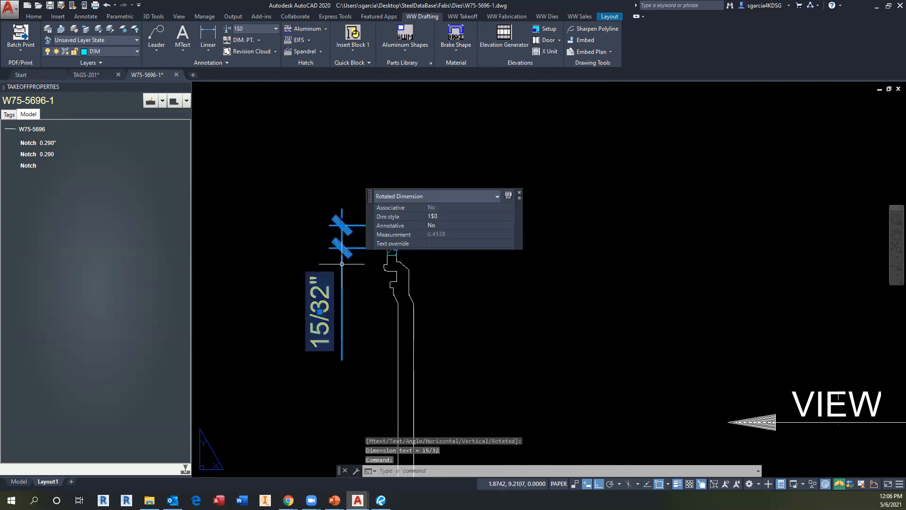
{"action": "left_click", "coordinate": [320, 311]}
{"action": "left_click", "coordinate": [293, 163]}
{"action": "key", "text": "Escape"}
{"action": "middle_click_drag", "start_coordinate": [838, 399], "coordinate": [835, 411]}
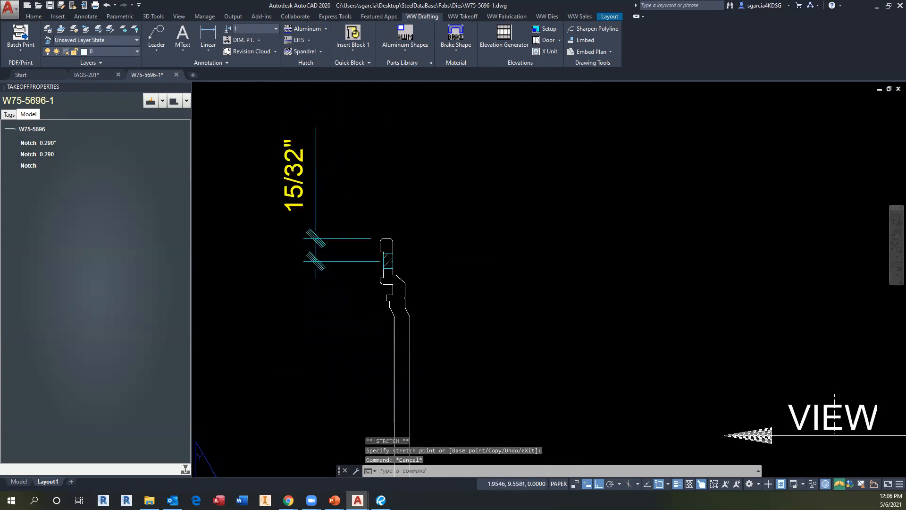
{"action": "key", "text": "Escape"}
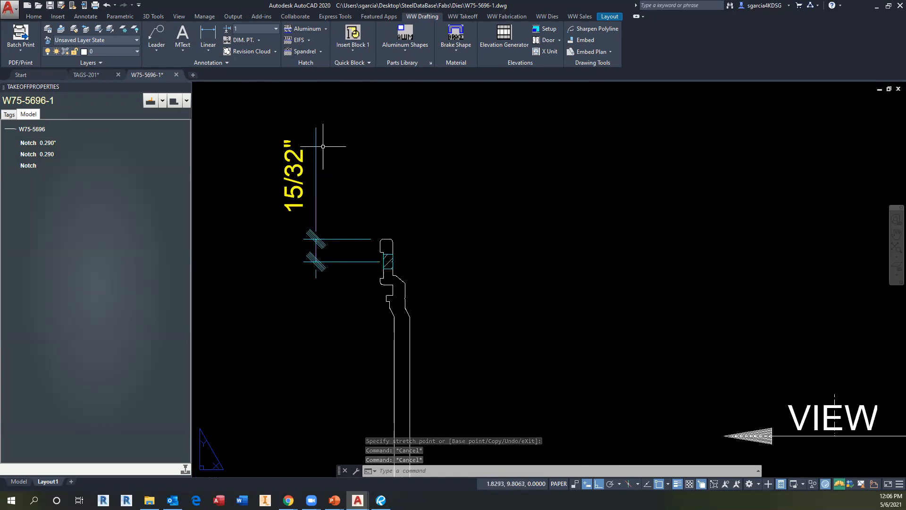
Step: Modify dimension style 1 to use decimal primary units with 0.000 precision
{"action": "left_click", "coordinate": [295, 154]}
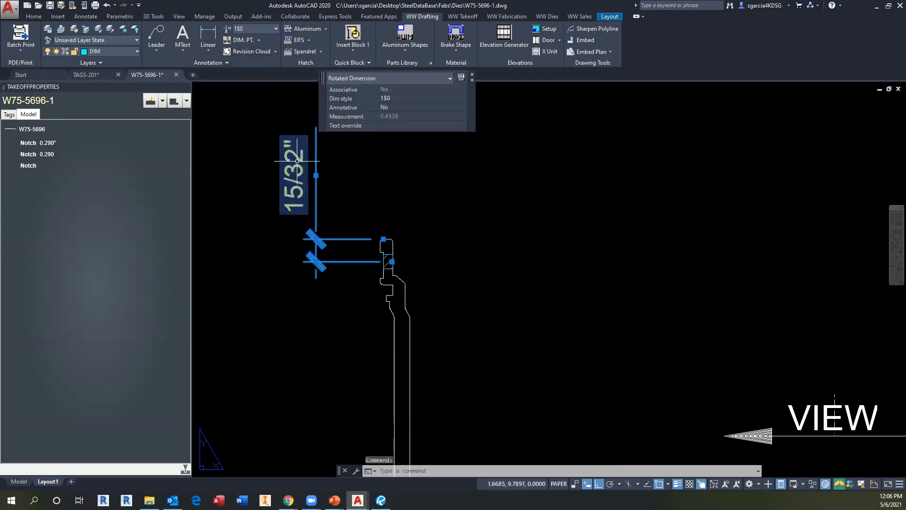
{"action": "left_click", "coordinate": [275, 29]}
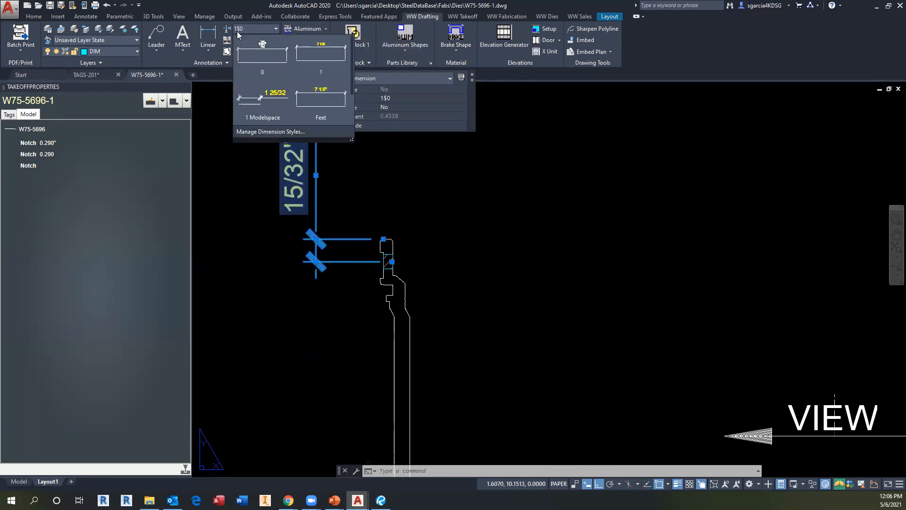
{"action": "left_click", "coordinate": [370, 4]}
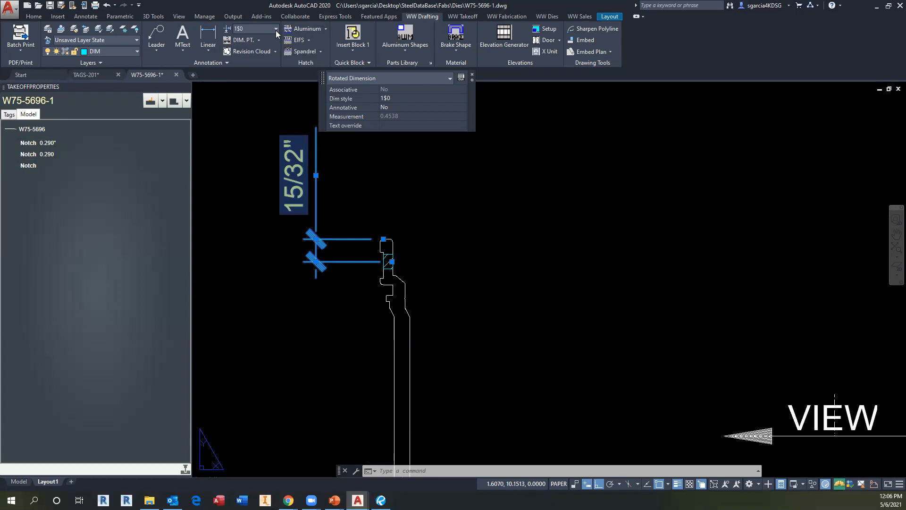
{"action": "left_click", "coordinate": [275, 30]}
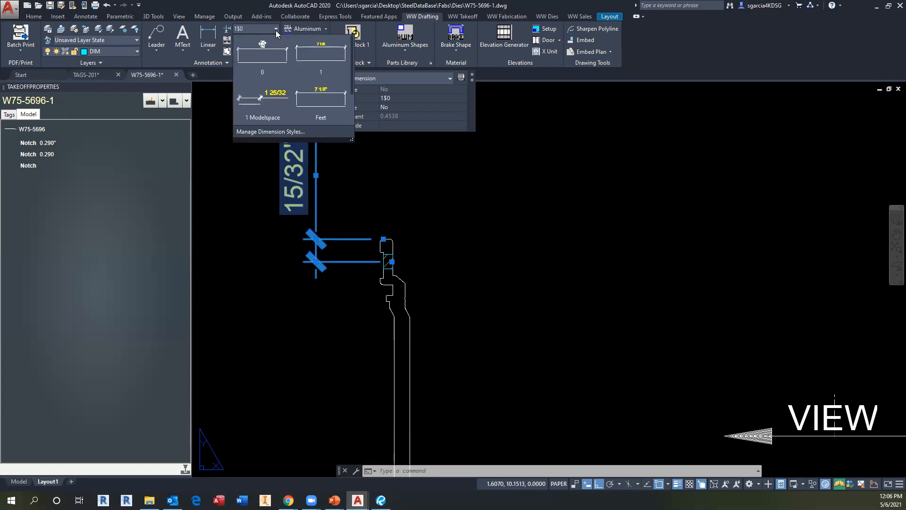
{"action": "left_click", "coordinate": [278, 132]}
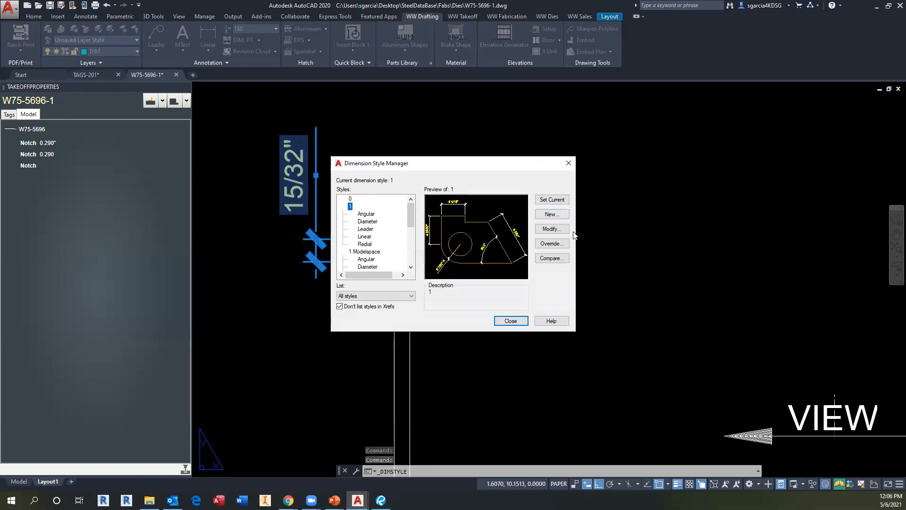
{"action": "left_click", "coordinate": [553, 230]}
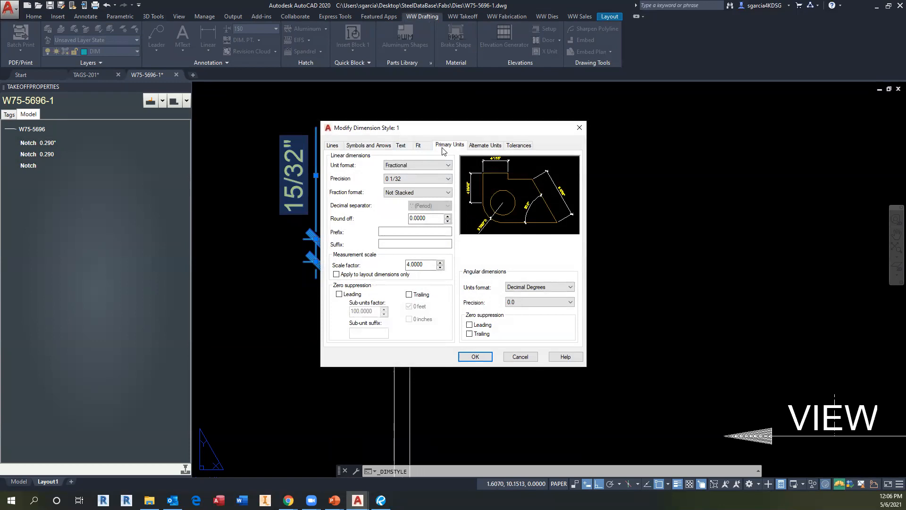
{"action": "left_click", "coordinate": [426, 165]}
{"action": "left_click", "coordinate": [402, 180]}
{"action": "left_click", "coordinate": [406, 178]}
{"action": "left_click", "coordinate": [406, 205]}
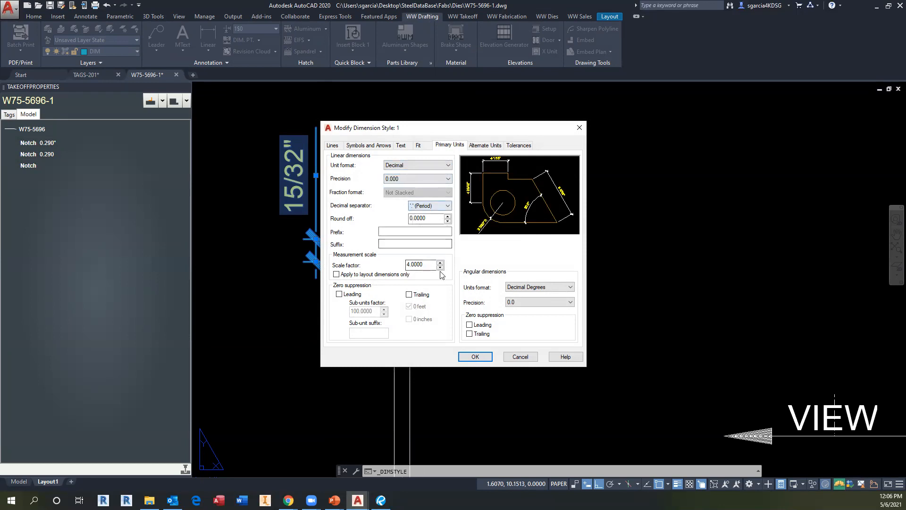
{"action": "left_click", "coordinate": [475, 357]}
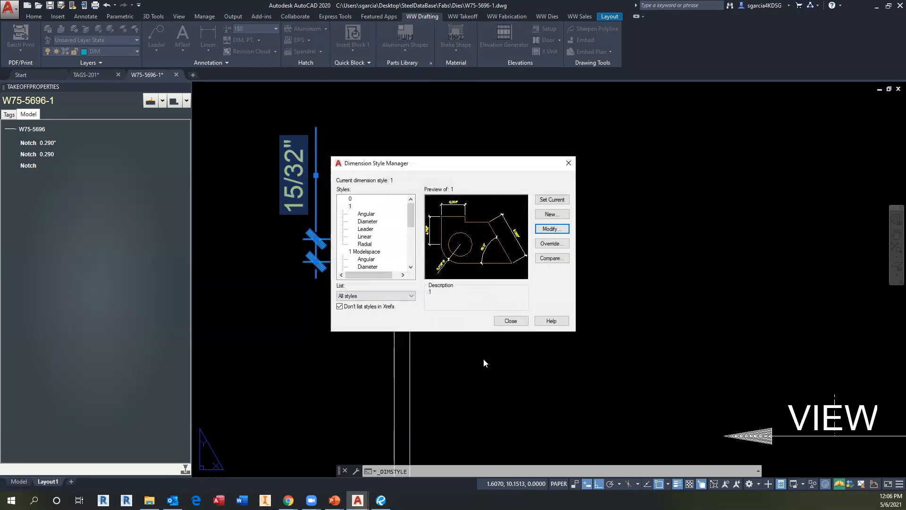
{"action": "left_click", "coordinate": [510, 321]}
{"action": "scroll", "coordinate": [364, 210], "scroll_direction": "down", "scroll_amount": 2}
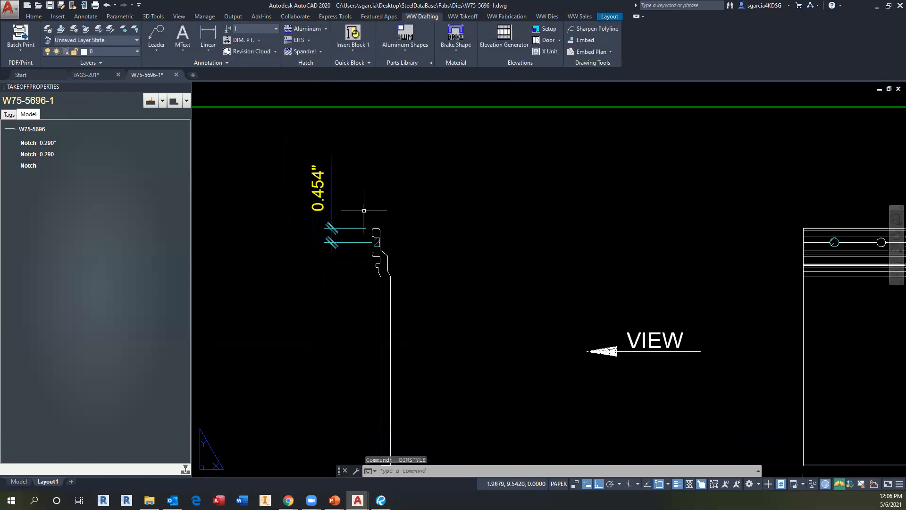
{"action": "key", "text": "Escape"}
{"action": "key", "text": "Escape"}
Step: Switch to Revu, go to elevation sheet 2.01 and open the jamb detail sheet from its 3/5.53 callout
{"action": "scroll", "coordinate": [316, 205], "scroll_direction": "down", "scroll_amount": 4}
{"action": "scroll", "coordinate": [520, 221], "scroll_direction": "up", "scroll_amount": 5}
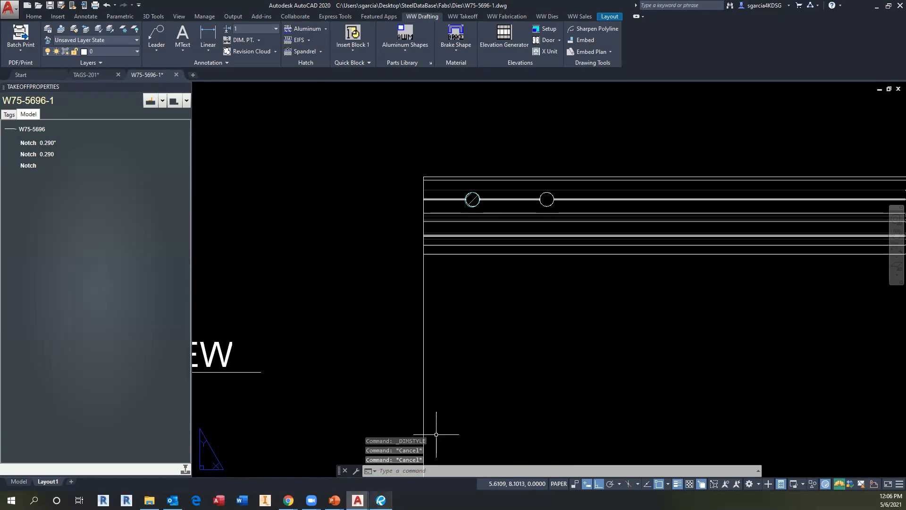
{"action": "left_click", "coordinate": [381, 500]}
{"action": "left_click", "coordinate": [538, 481]}
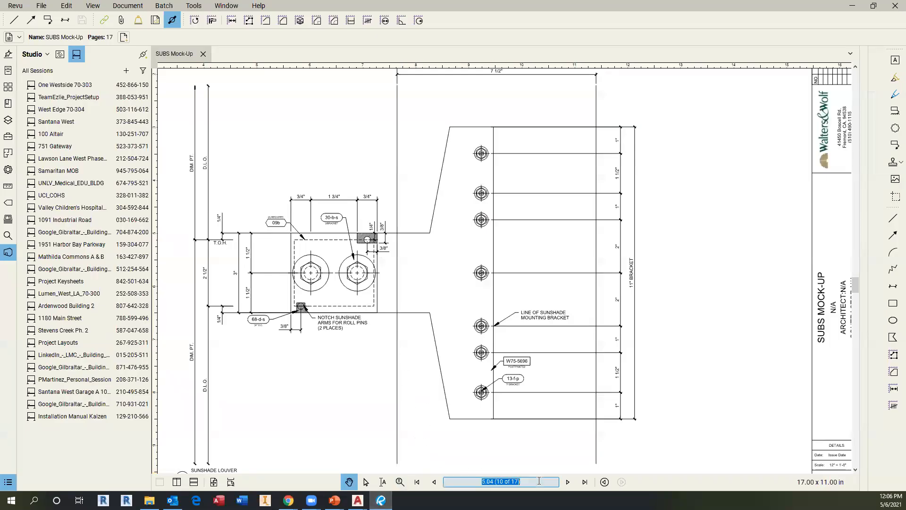
{"action": "type", "text": "5.15"}
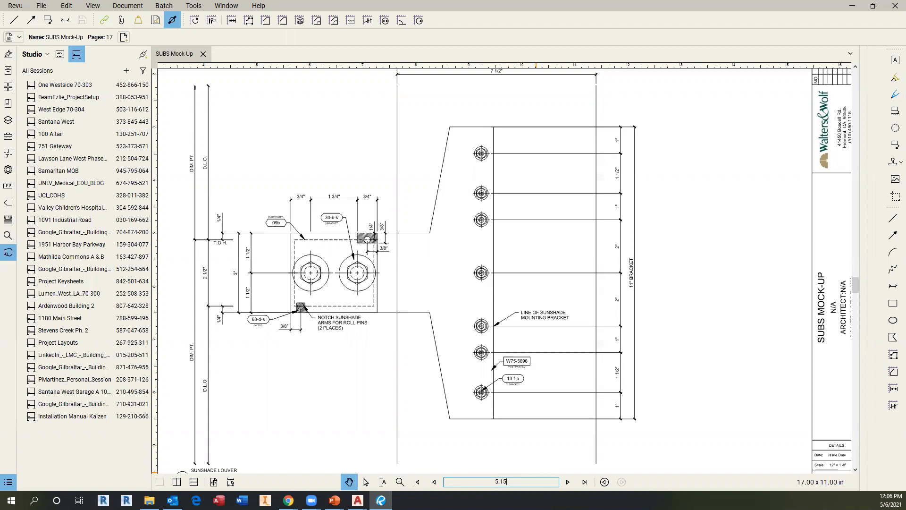
{"action": "key", "text": "Return"}
{"action": "scroll", "coordinate": [349, 318], "scroll_direction": "up", "scroll_amount": 2}
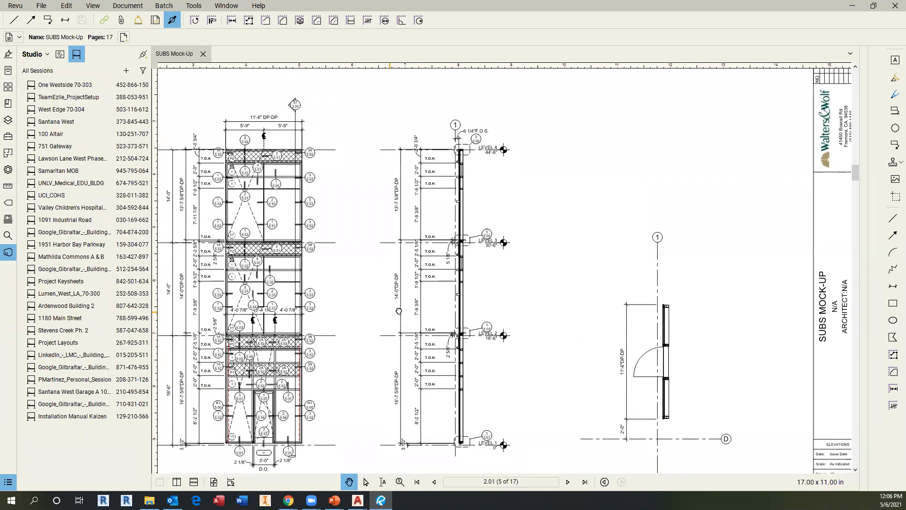
{"action": "scroll", "coordinate": [253, 292], "scroll_direction": "up", "scroll_amount": 1}
{"action": "scroll", "coordinate": [291, 222], "scroll_direction": "up", "scroll_amount": 1}
{"action": "scroll", "coordinate": [290, 211], "scroll_direction": "up", "scroll_amount": 2}
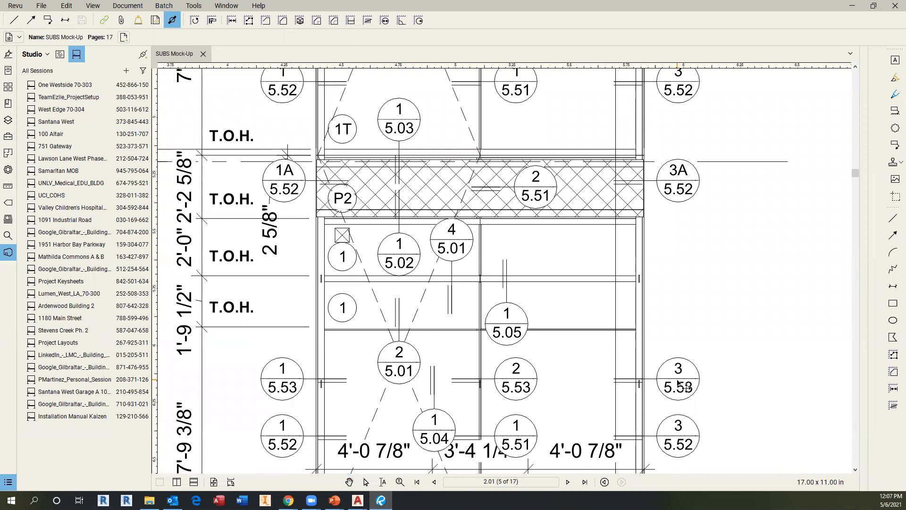
{"action": "left_click", "coordinate": [685, 387]}
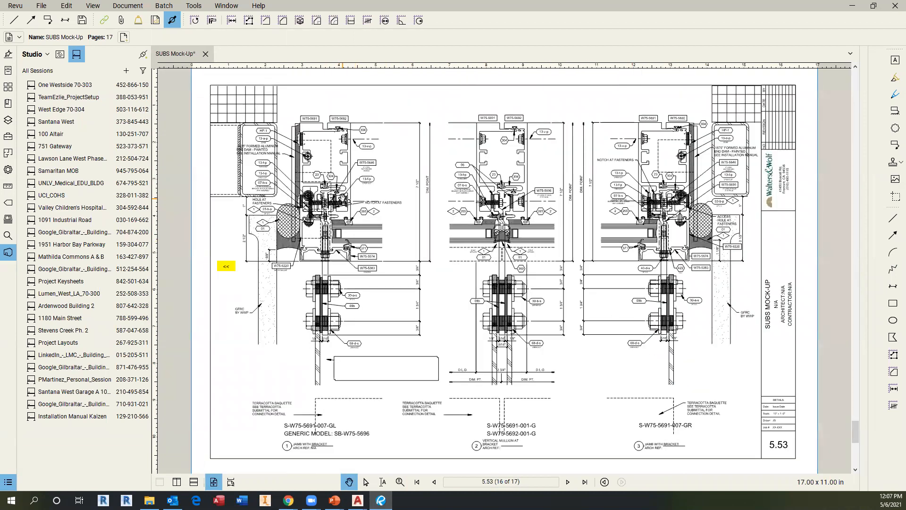
Step: Examine the fasteners and sunshade bracket profile in the jamb with bracket detail on sheet 5.53
{"action": "scroll", "coordinate": [304, 224], "scroll_direction": "up", "scroll_amount": 5}
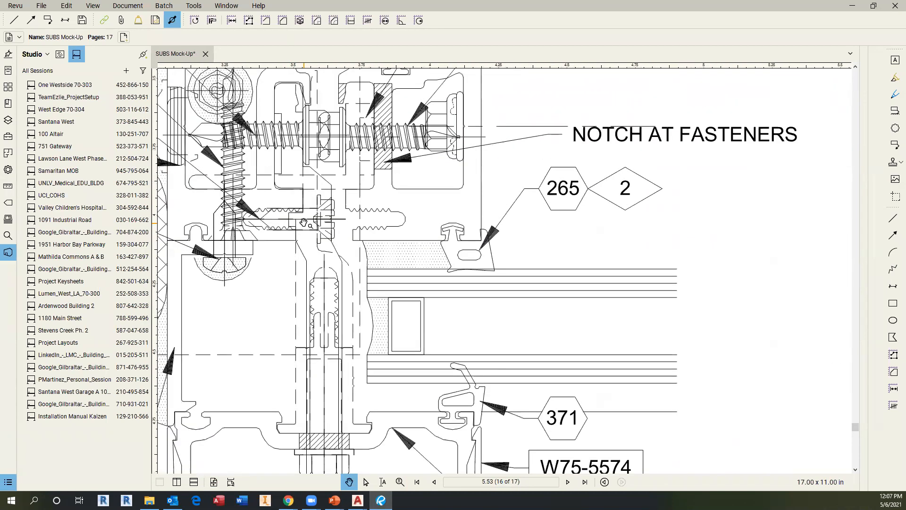
{"action": "scroll", "coordinate": [304, 223], "scroll_direction": "up", "scroll_amount": 2}
{"action": "left_click_drag", "start_coordinate": [315, 248], "coordinate": [338, 255]}
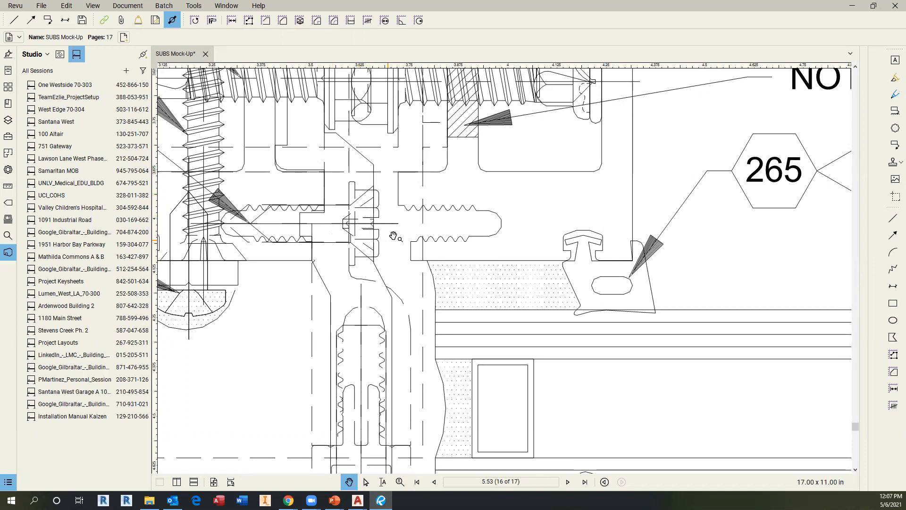
{"action": "left_click_drag", "start_coordinate": [382, 200], "coordinate": [401, 221]}
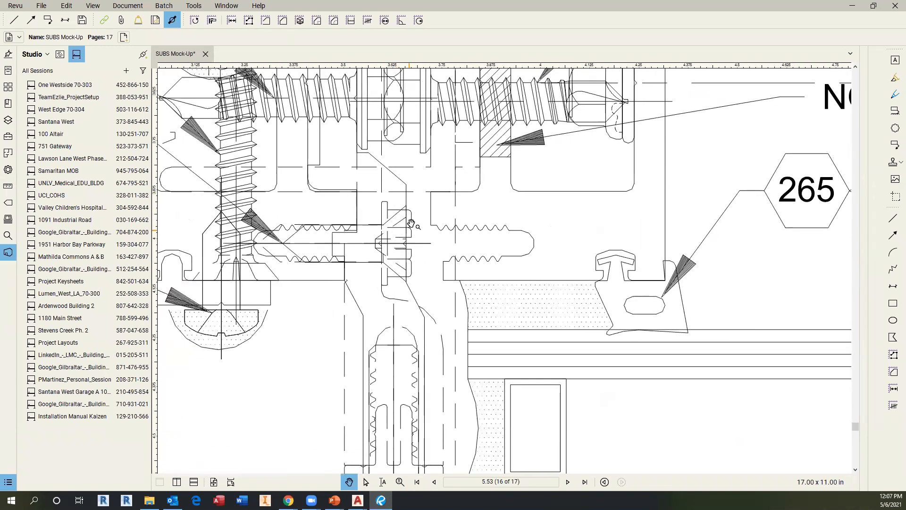
{"action": "scroll", "coordinate": [395, 226], "scroll_direction": "down", "scroll_amount": 1}
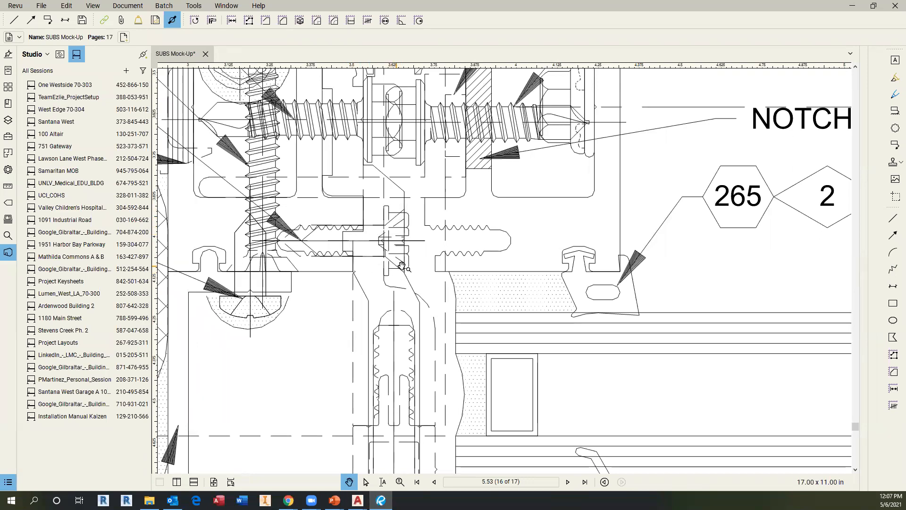
{"action": "scroll", "coordinate": [405, 257], "scroll_direction": "down", "scroll_amount": 1}
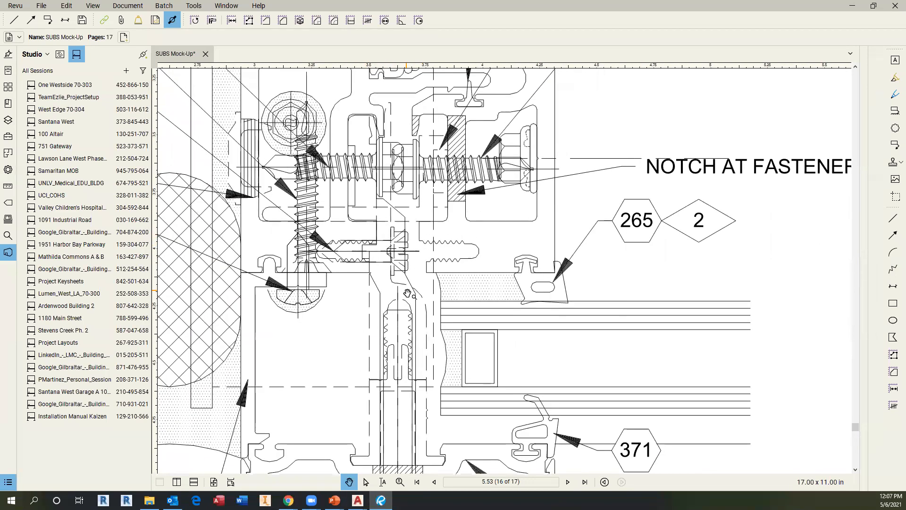
{"action": "scroll", "coordinate": [446, 273], "scroll_direction": "down", "scroll_amount": 1}
{"action": "scroll", "coordinate": [446, 273], "scroll_direction": "up", "scroll_amount": 1}
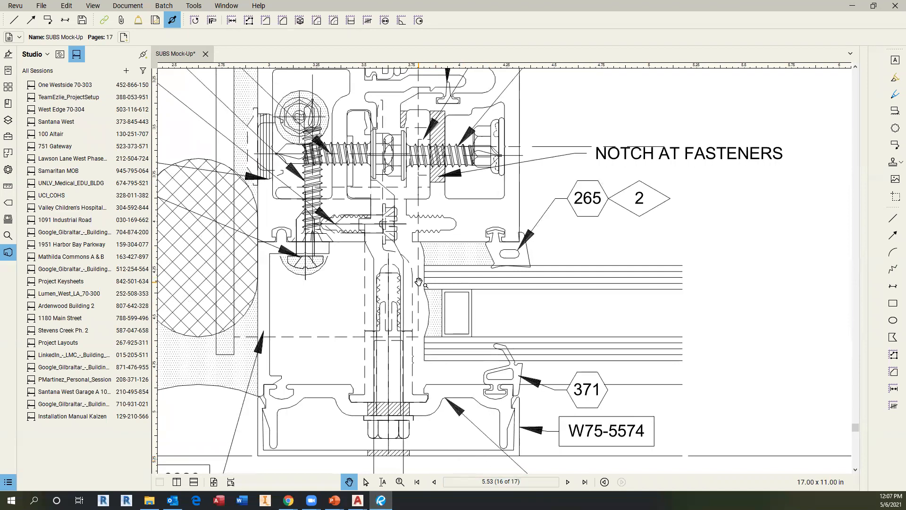
{"action": "scroll", "coordinate": [379, 196], "scroll_direction": "down", "scroll_amount": 1}
{"action": "left_click_drag", "start_coordinate": [506, 259], "coordinate": [491, 210]}
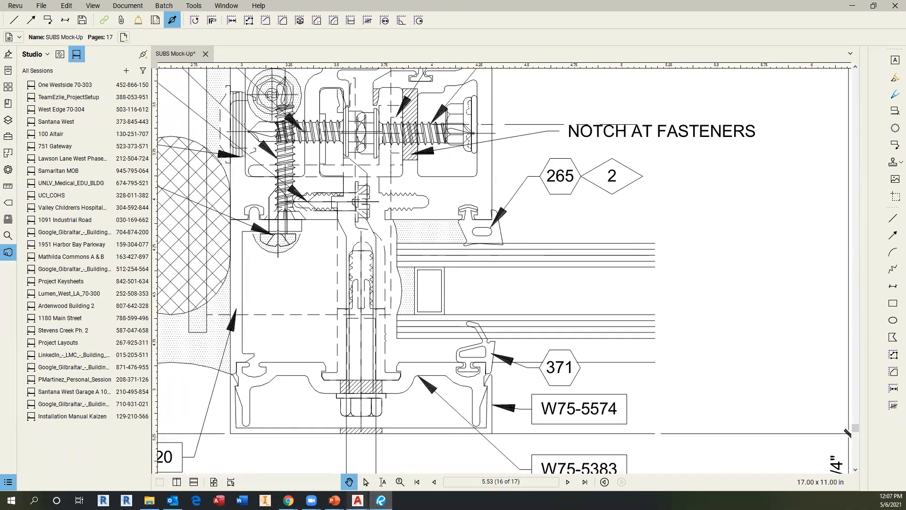
Step: Return to AutoCAD and add a vertical linear dimension from the top of the side-view profile to the vertical edge below the hatched hole
{"action": "mouse_move", "coordinate": [358, 499]}
{"action": "left_click", "coordinate": [402, 464]}
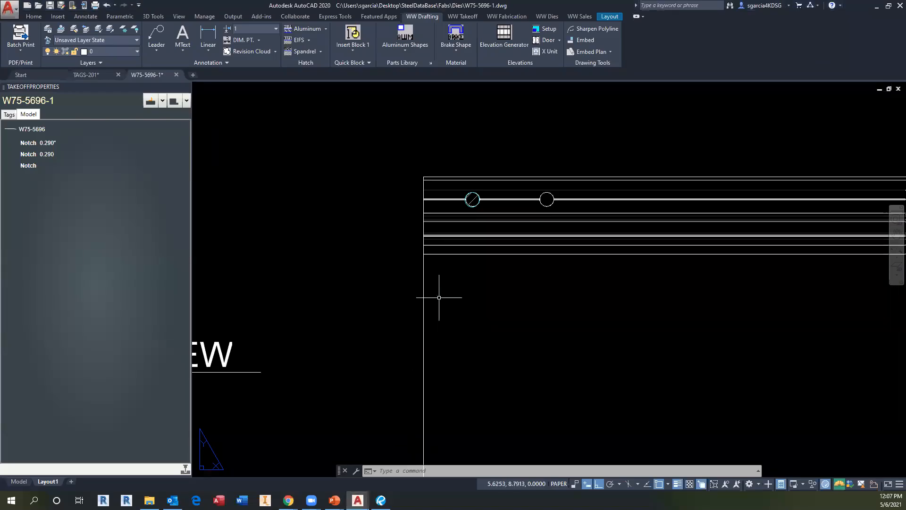
{"action": "scroll", "coordinate": [434, 253], "scroll_direction": "up", "scroll_amount": 10}
{"action": "scroll", "coordinate": [431, 258], "scroll_direction": "down", "scroll_amount": 2}
{"action": "scroll", "coordinate": [332, 251], "scroll_direction": "down", "scroll_amount": 4}
{"action": "middle_click_drag", "start_coordinate": [331, 250], "coordinate": [521, 234]}
{"action": "scroll", "coordinate": [441, 262], "scroll_direction": "down", "scroll_amount": 4}
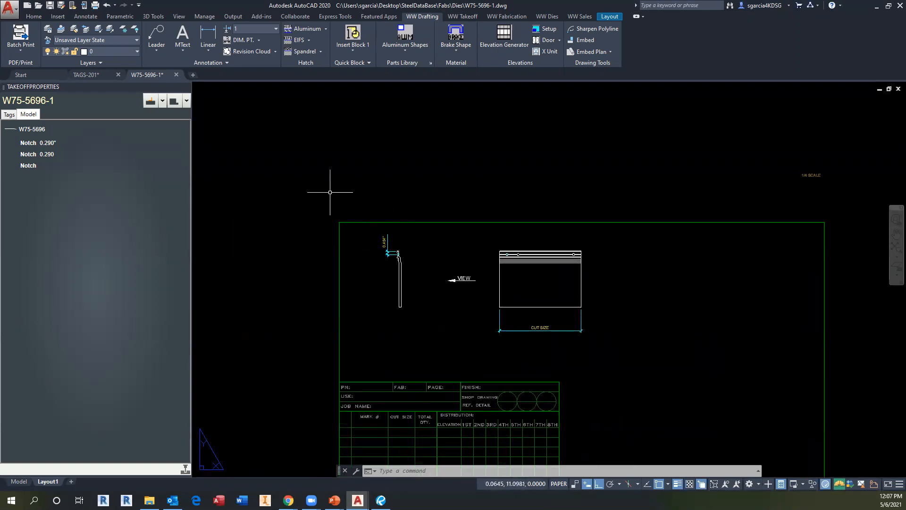
{"action": "left_click", "coordinate": [208, 34]}
{"action": "scroll", "coordinate": [391, 241], "scroll_direction": "up", "scroll_amount": 5}
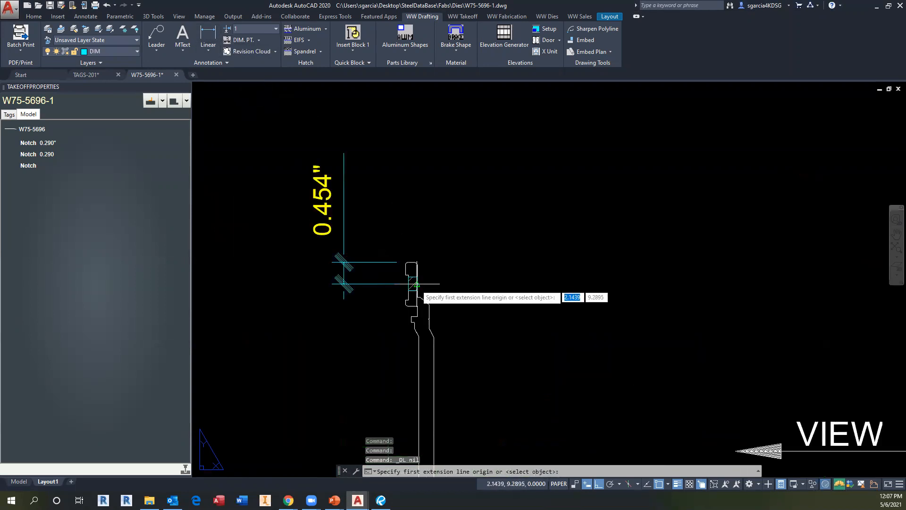
{"action": "left_click", "coordinate": [415, 239]}
{"action": "left_click", "coordinate": [436, 360]}
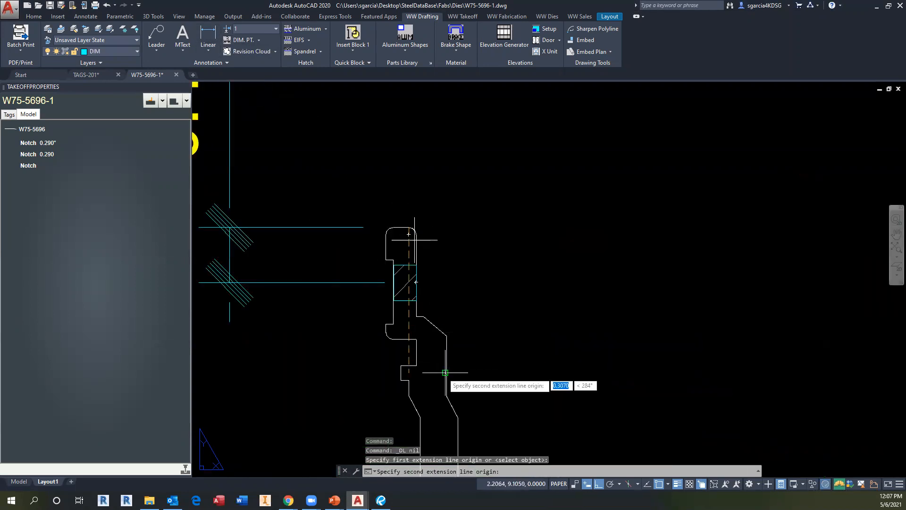
{"action": "scroll", "coordinate": [467, 331], "scroll_direction": "down", "scroll_amount": 5}
{"action": "left_click", "coordinate": [360, 285]}
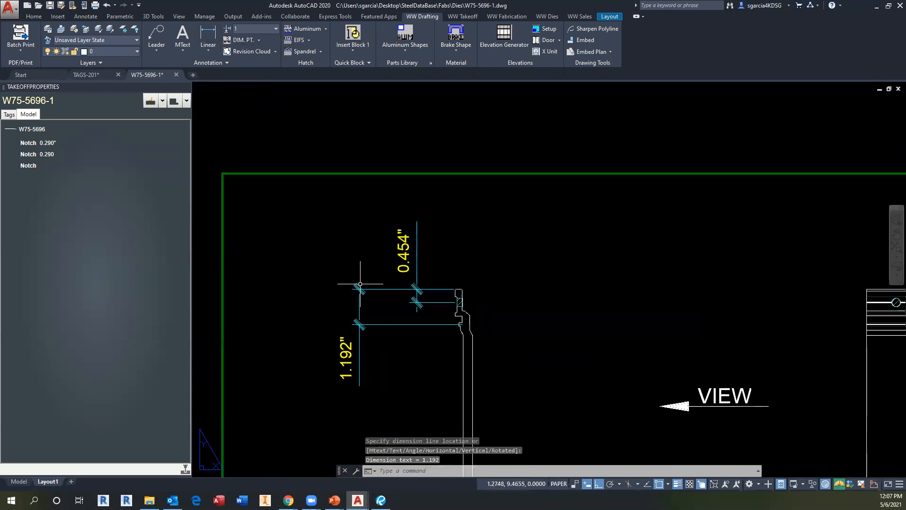
Step: Move the new outer dimension's text so that it sits between its extension lines in the side view
{"action": "left_click", "coordinate": [352, 354]}
{"action": "left_click", "coordinate": [346, 358]}
{"action": "key", "text": "Escape"}
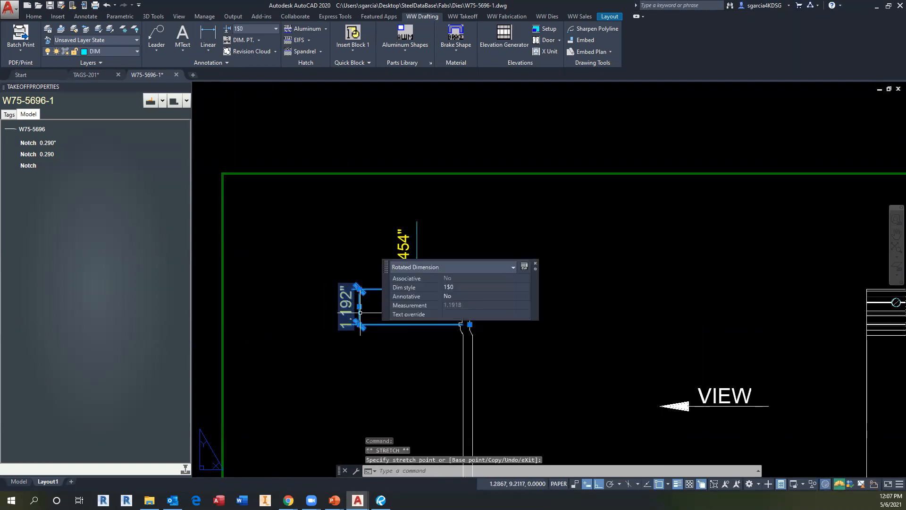
{"action": "scroll", "coordinate": [344, 302], "scroll_direction": "down", "scroll_amount": 4}
{"action": "key", "text": "Escape"}
Step: Switch to PowerPoint and review the "Painted finish" slide's fab drawing requirements
{"action": "middle_click_drag", "start_coordinate": [614, 387], "coordinate": [559, 320]}
{"action": "middle_click_drag", "start_coordinate": [604, 351], "coordinate": [574, 314]}
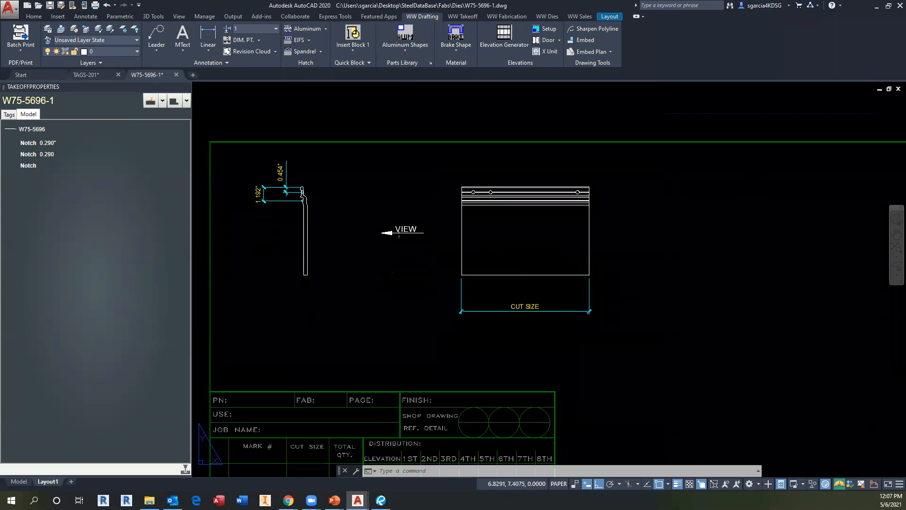
{"action": "middle_click_drag", "start_coordinate": [460, 304], "coordinate": [459, 256]}
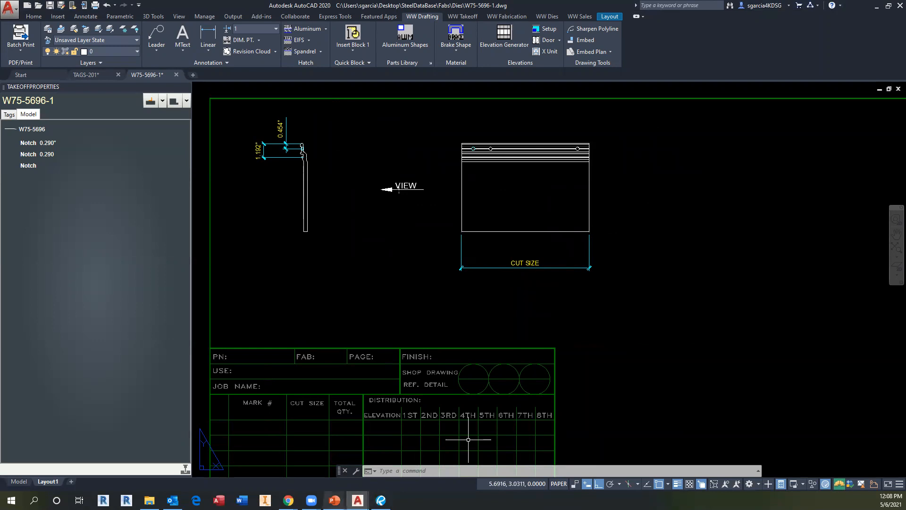
{"action": "left_click", "coordinate": [334, 500]}
{"action": "left_click", "coordinate": [371, 453]}
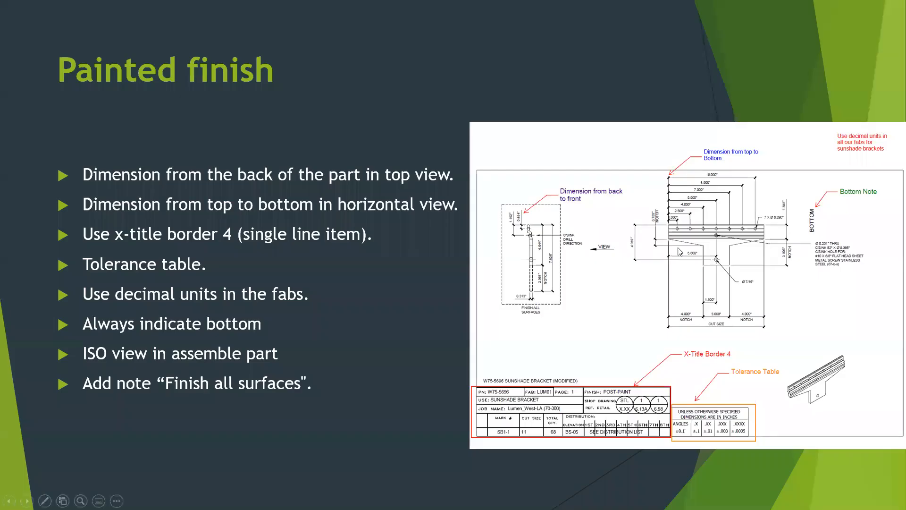